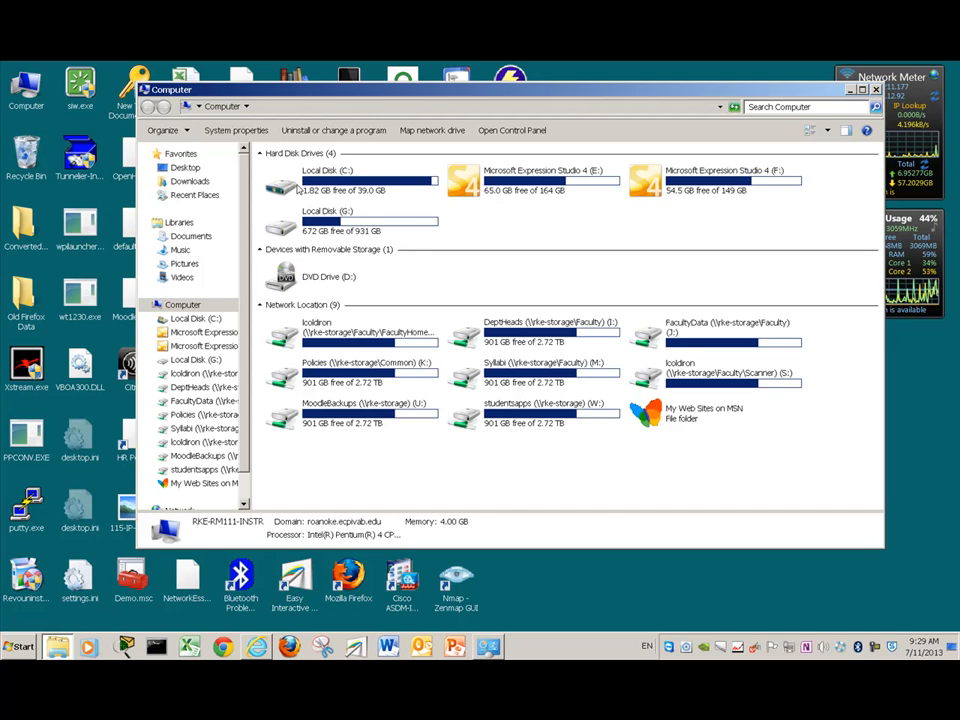
# - Browse past drive C: to drive E: and open the Cisco Packet Tracer 5.3.3 bin folder
pyautogui.doubleClick(290, 185)
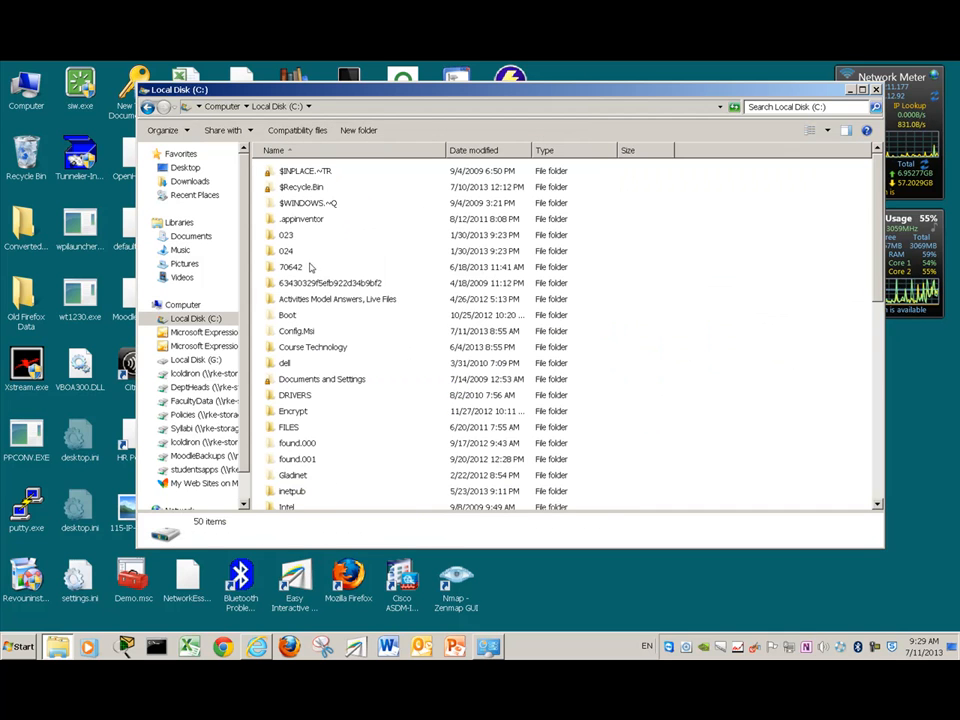
pyautogui.scroll(-5, 310, 266)
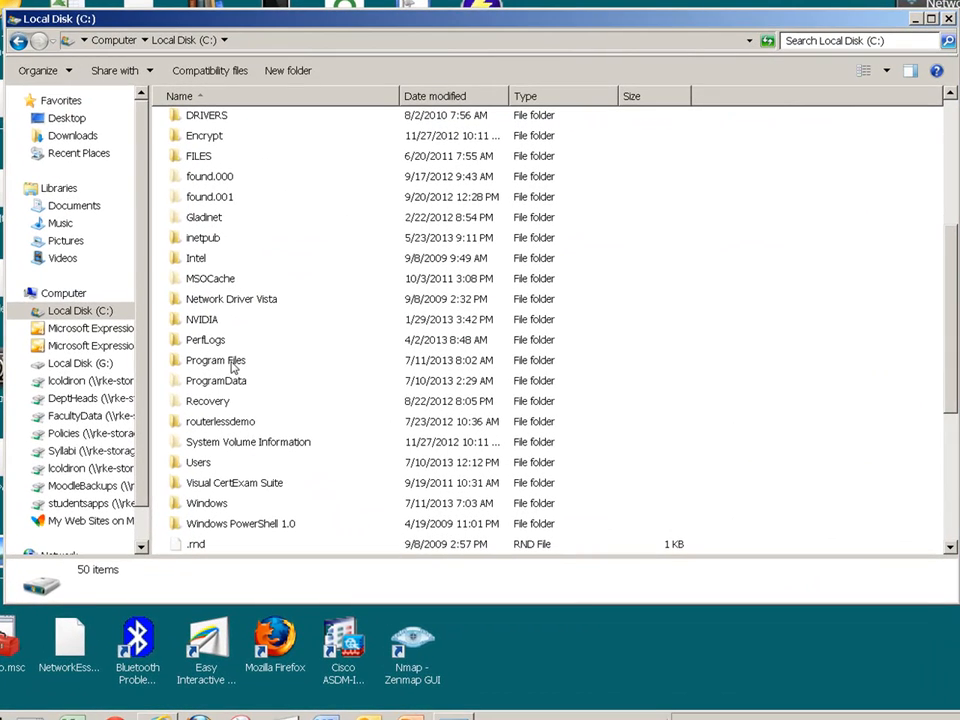
pyautogui.click(18, 40)
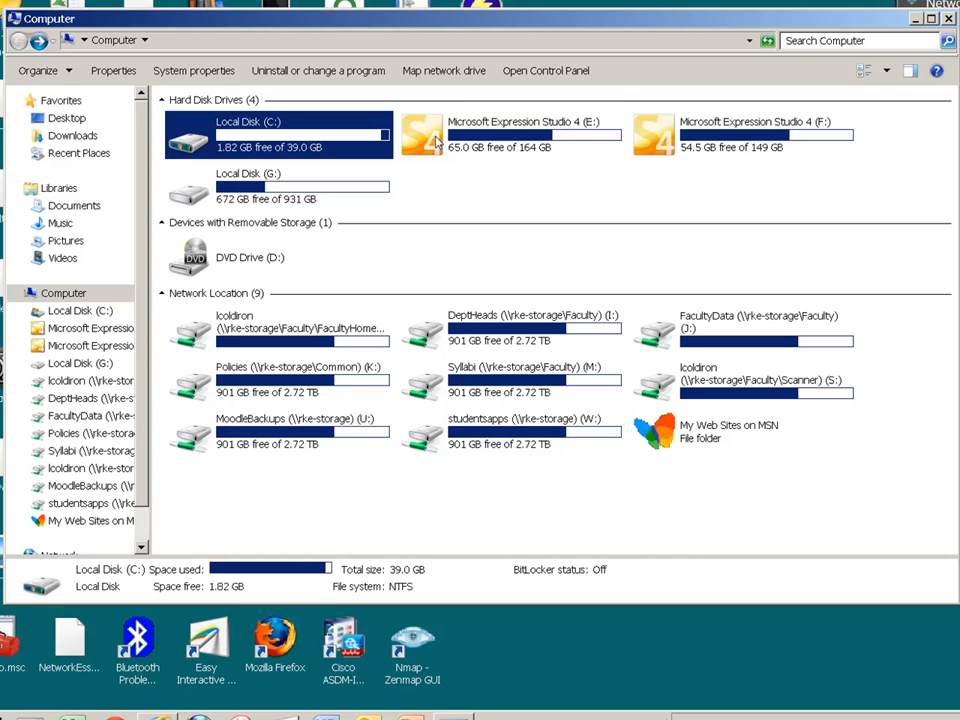
pyautogui.doubleClick(430, 139)
pyautogui.scroll(-1, 360, 261)
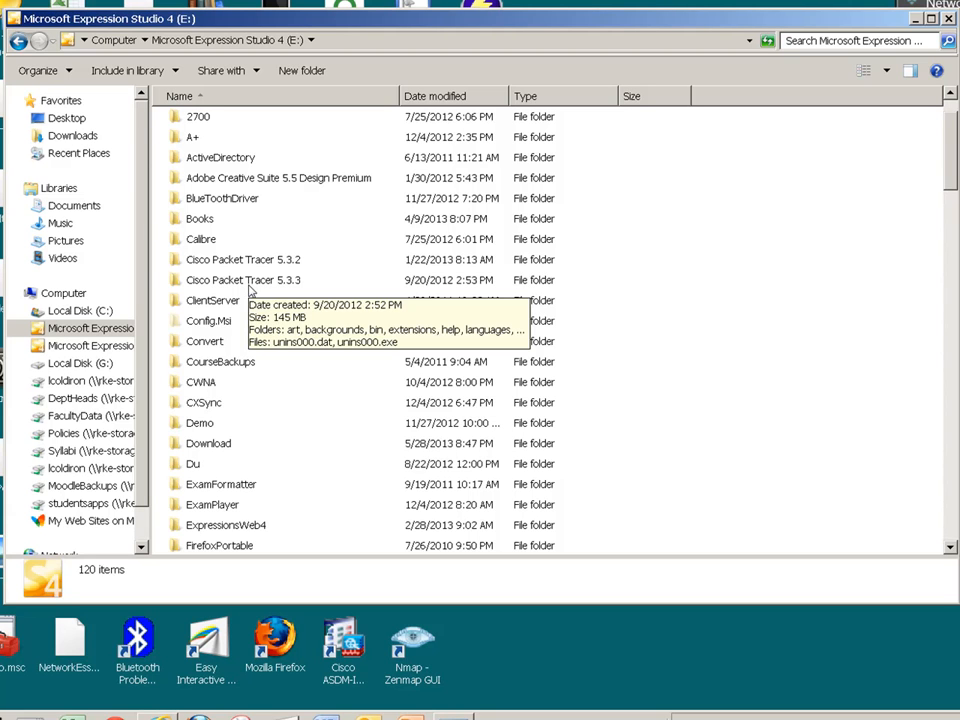
pyautogui.doubleClick(258, 283)
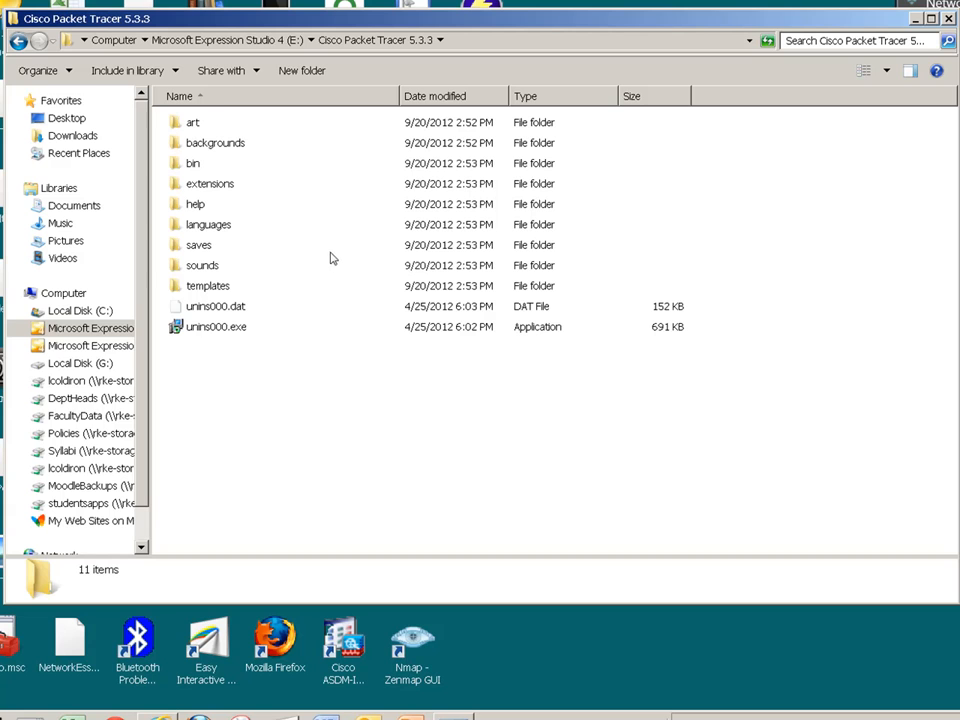
pyautogui.doubleClick(180, 164)
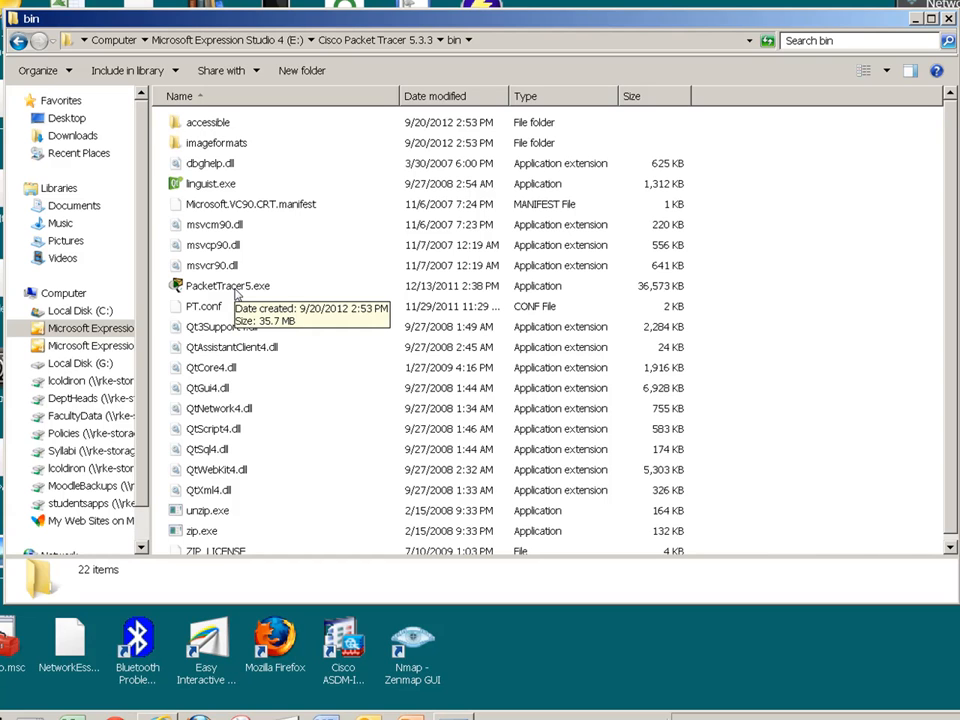
# - Launch PacketTracer5.exe, acknowledge the first-run user folder notice, and maximize the window
pyautogui.doubleClick(228, 286)
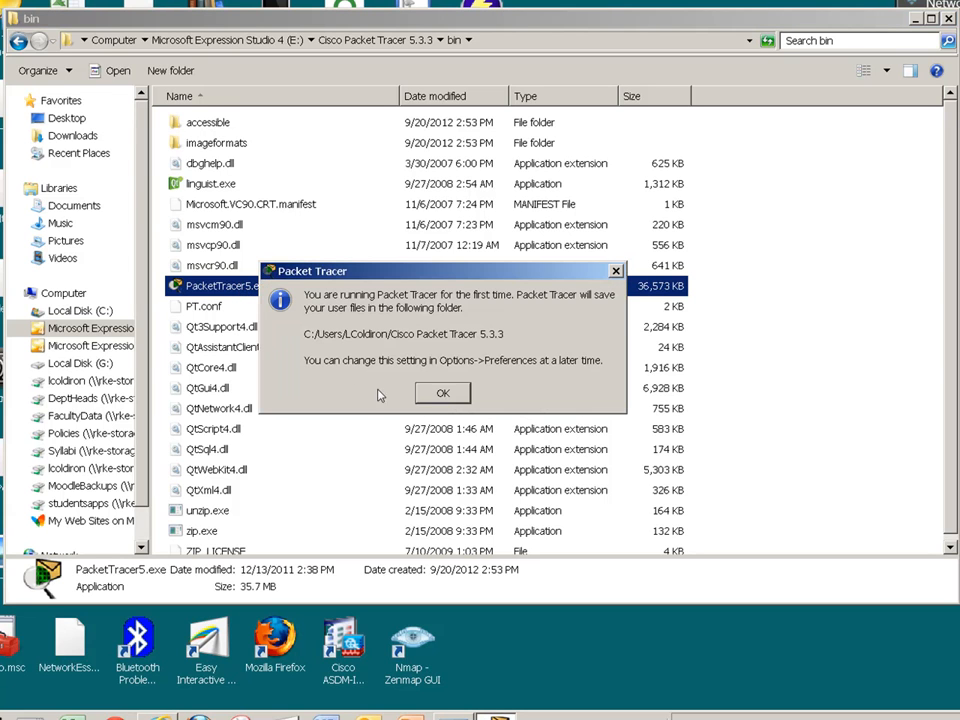
pyautogui.click(444, 396)
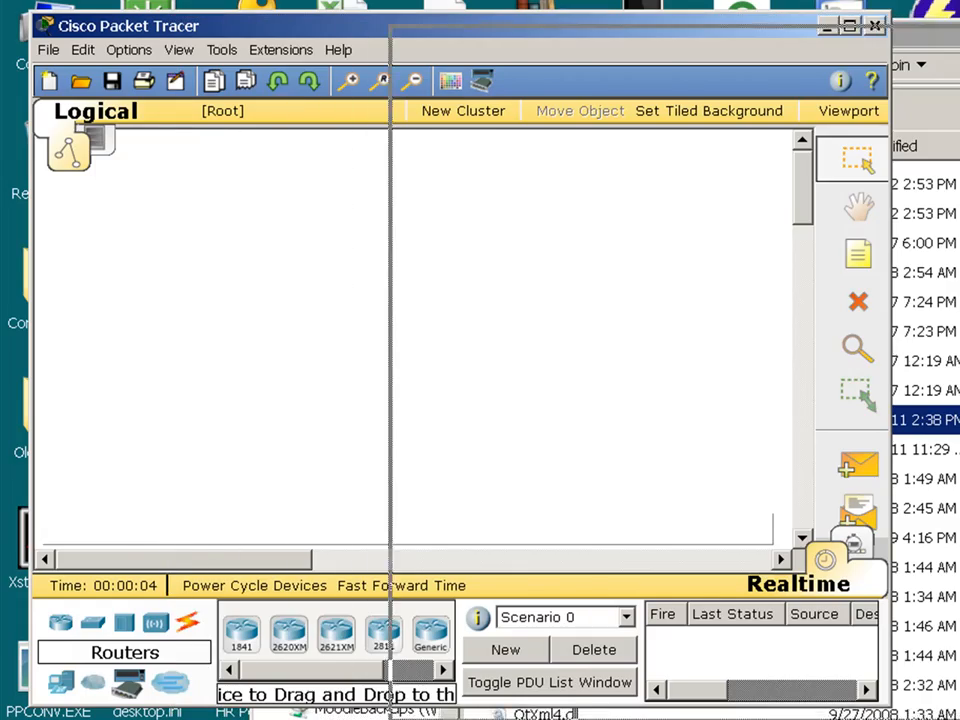
pyautogui.moveTo(600, 26); pyautogui.dragTo(958, 39)
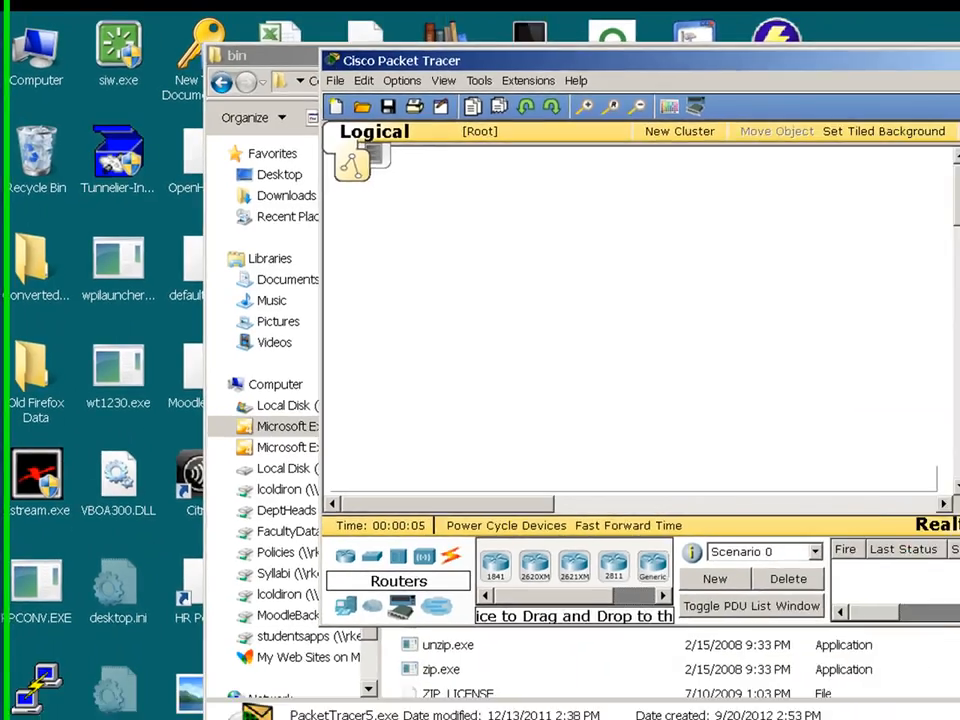
pyautogui.click(653, 94)
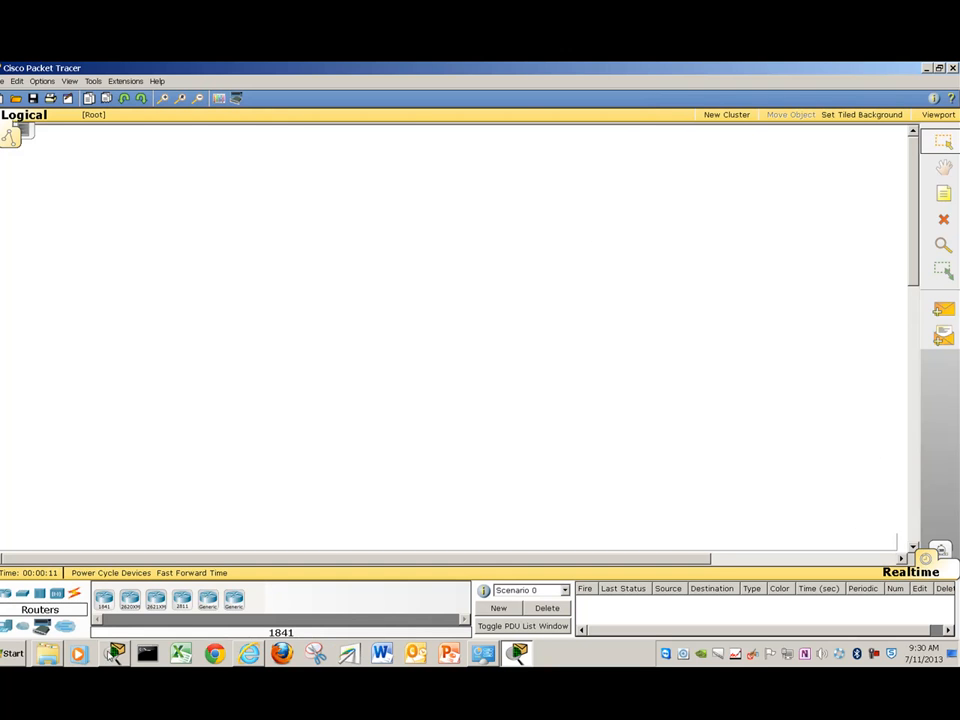
# - Bring the Skyline College Moodle browser window forward and go to My courses
pyautogui.moveTo(249, 655)
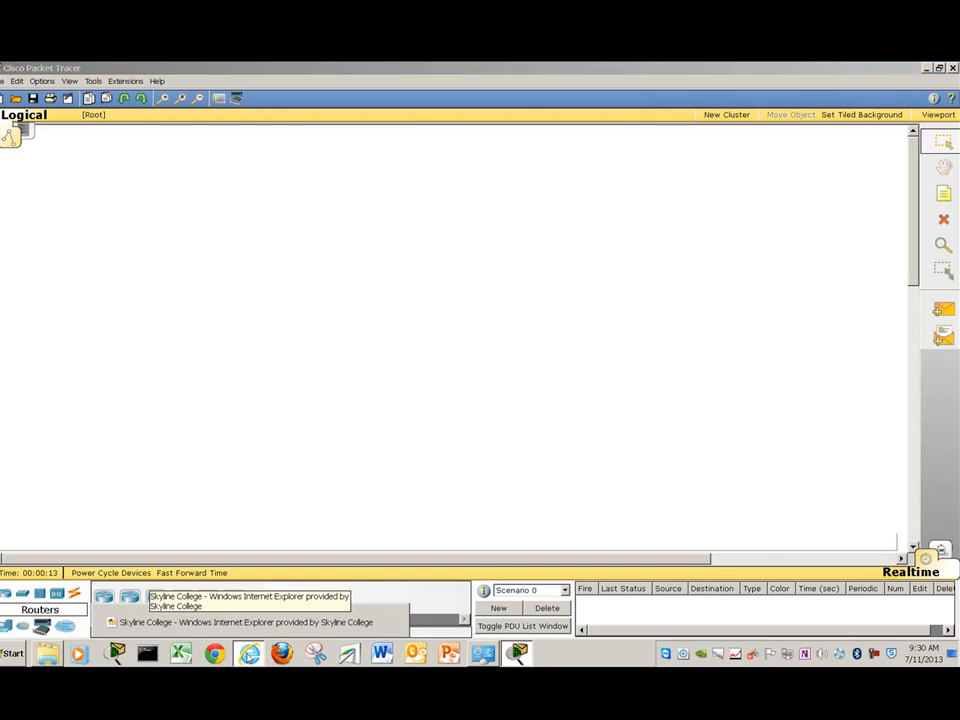
pyautogui.click(240, 622)
pyautogui.scroll(3, 336, 235)
pyautogui.scroll(1, 336, 235)
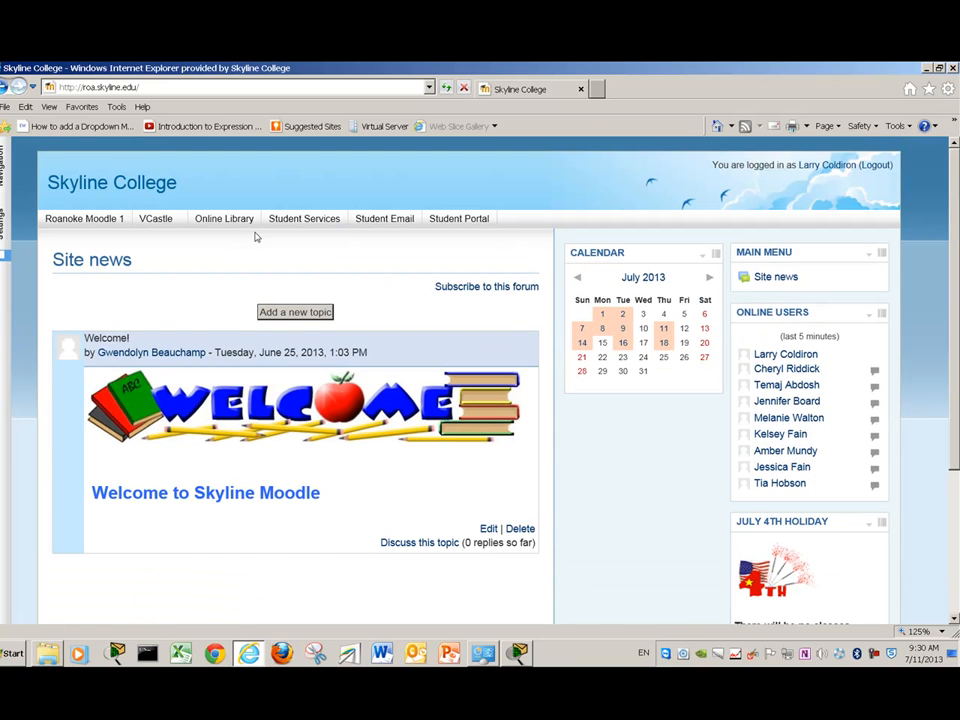
pyautogui.moveTo(3, 175)
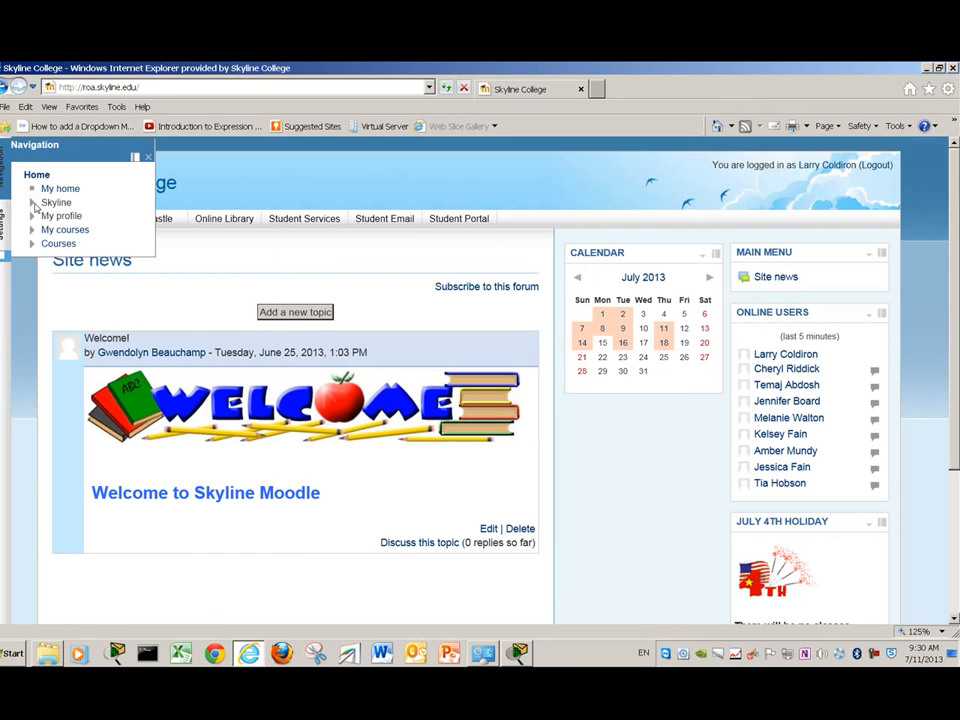
pyautogui.click(57, 232)
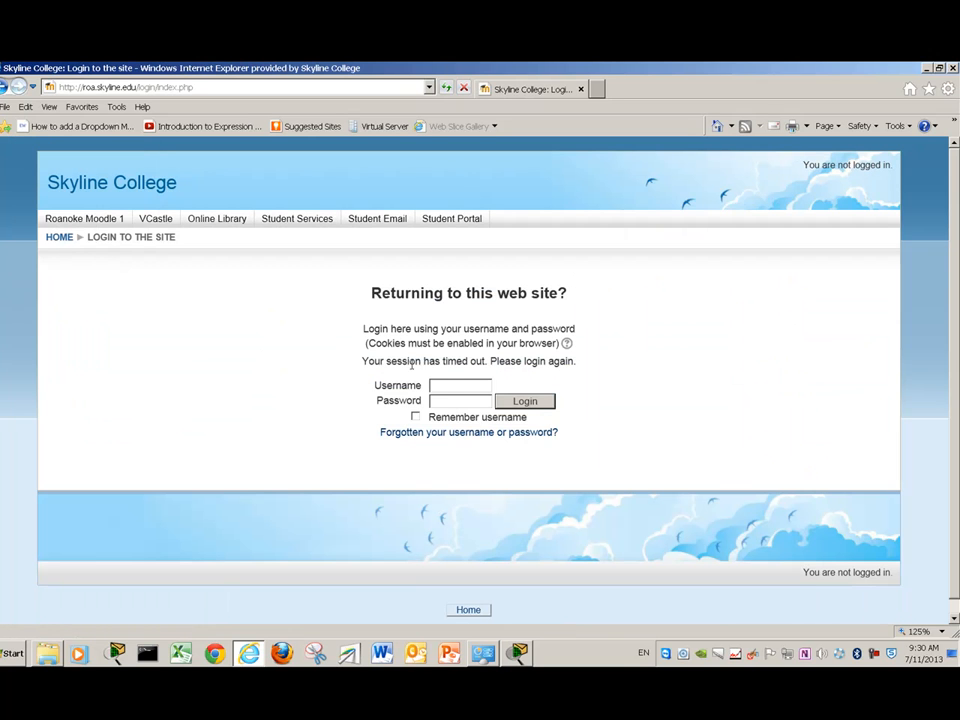
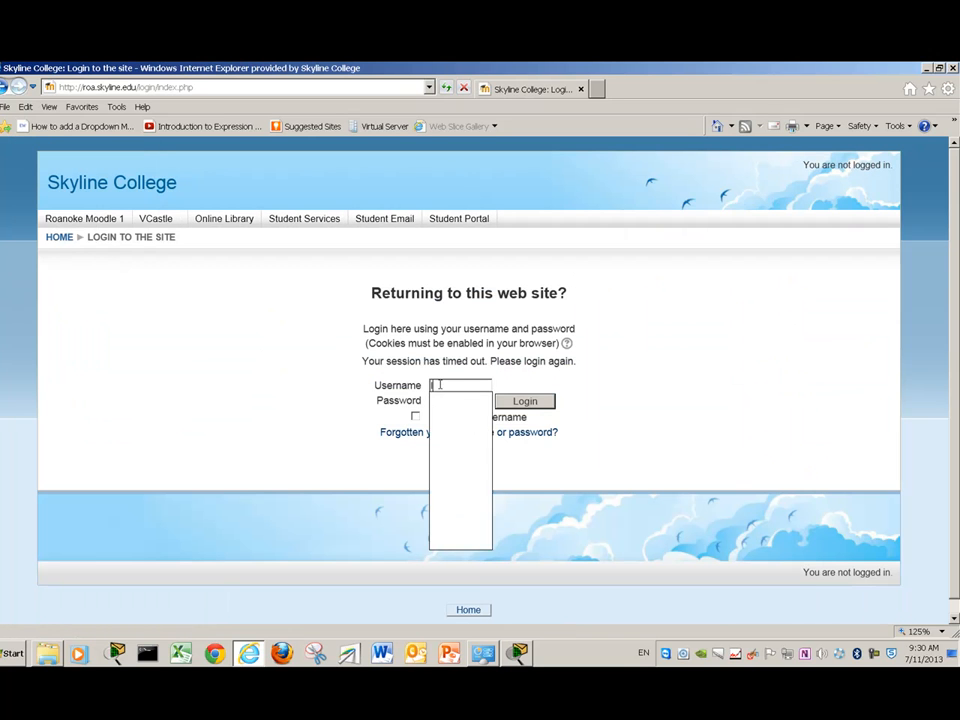
# - Log in with the account username and password, then open CIS 1500 Networking I
pyautogui.press('Tab')
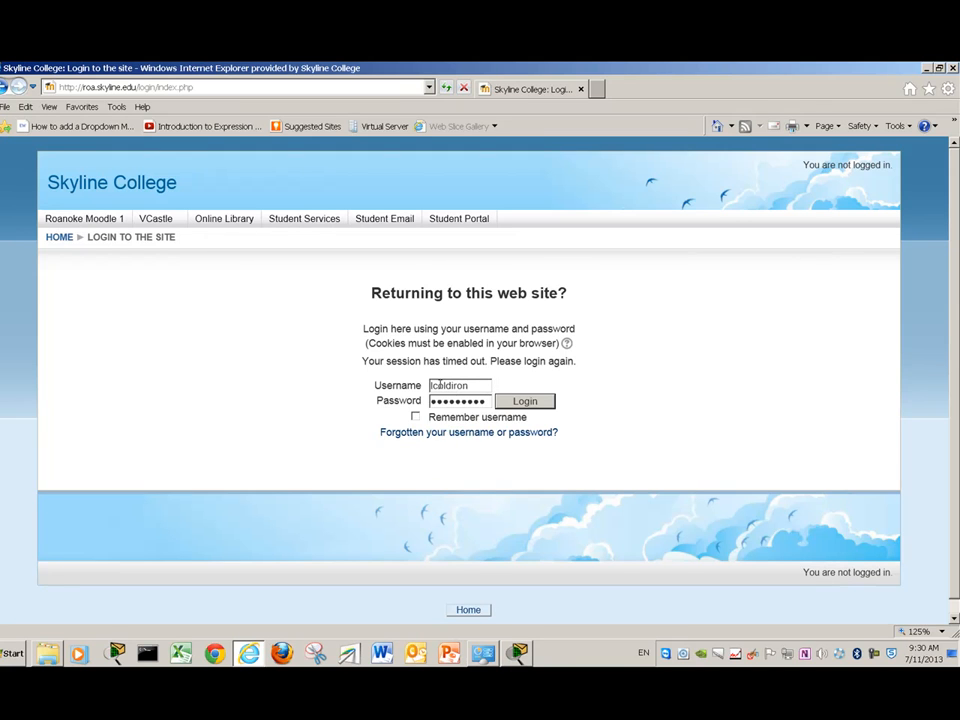
pyautogui.press('Return')
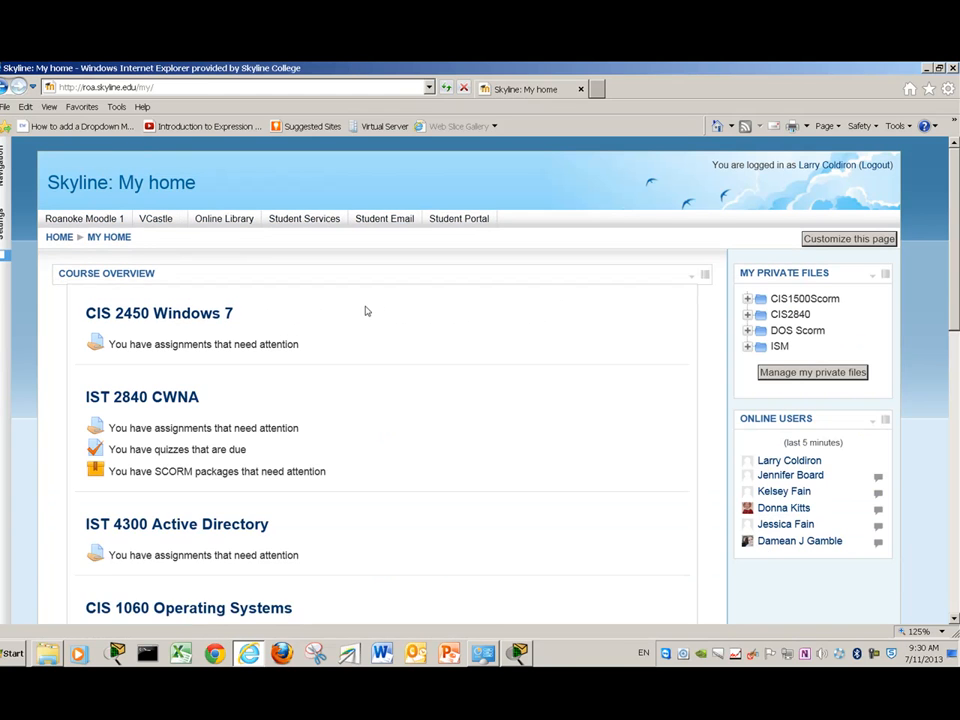
pyautogui.scroll(-3, 366, 311)
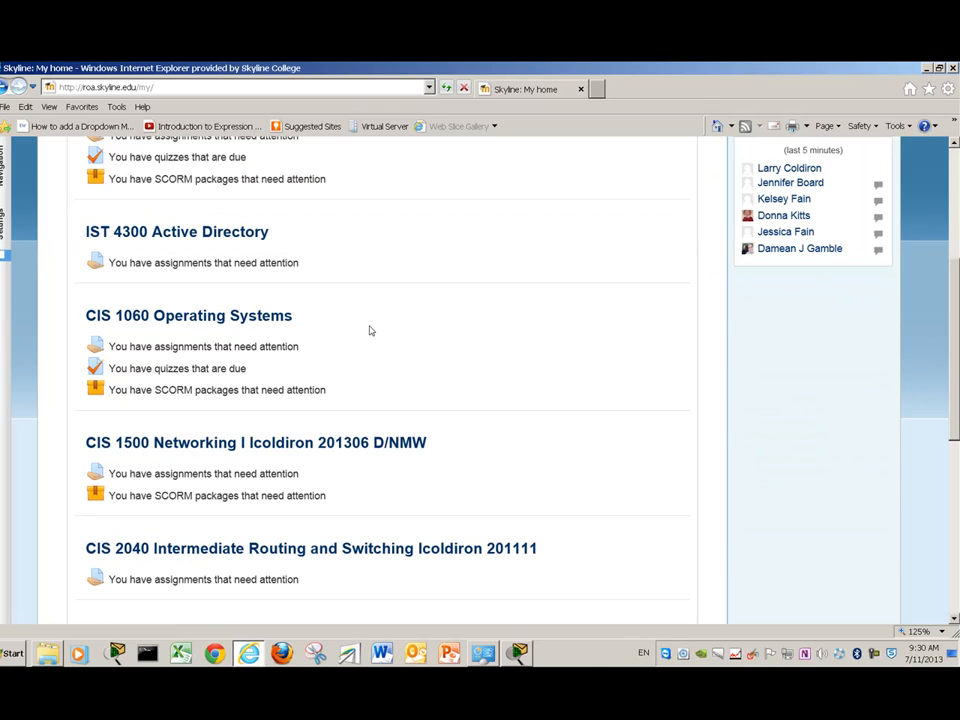
pyautogui.click(260, 450)
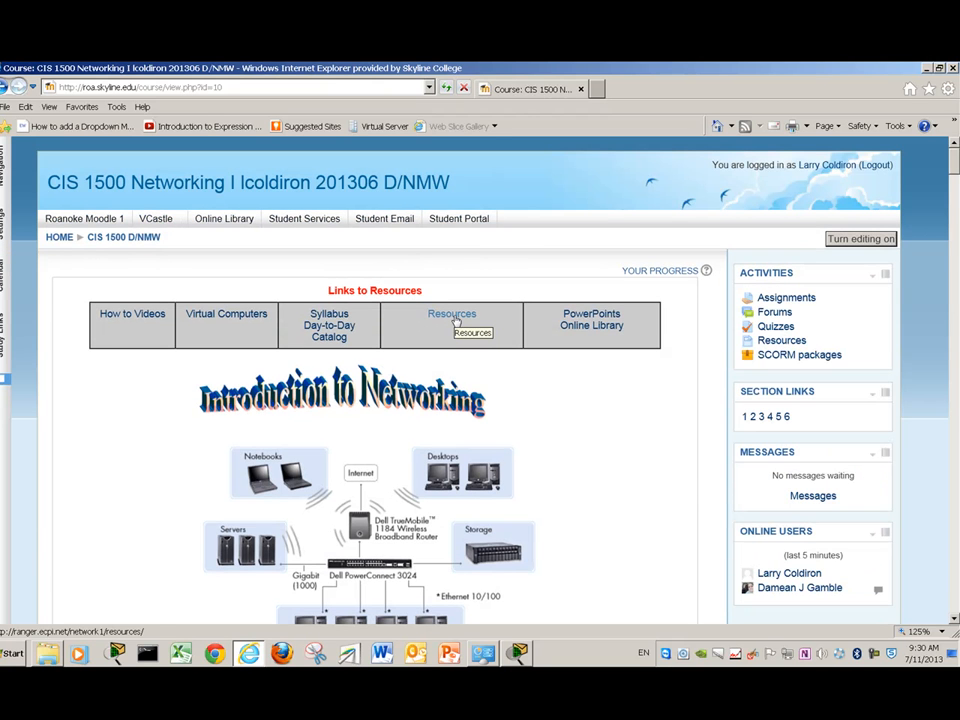
# - Browse the course resources from Packet Tracer to the Media Lab folder and select Media.pka
pyautogui.click(455, 319)
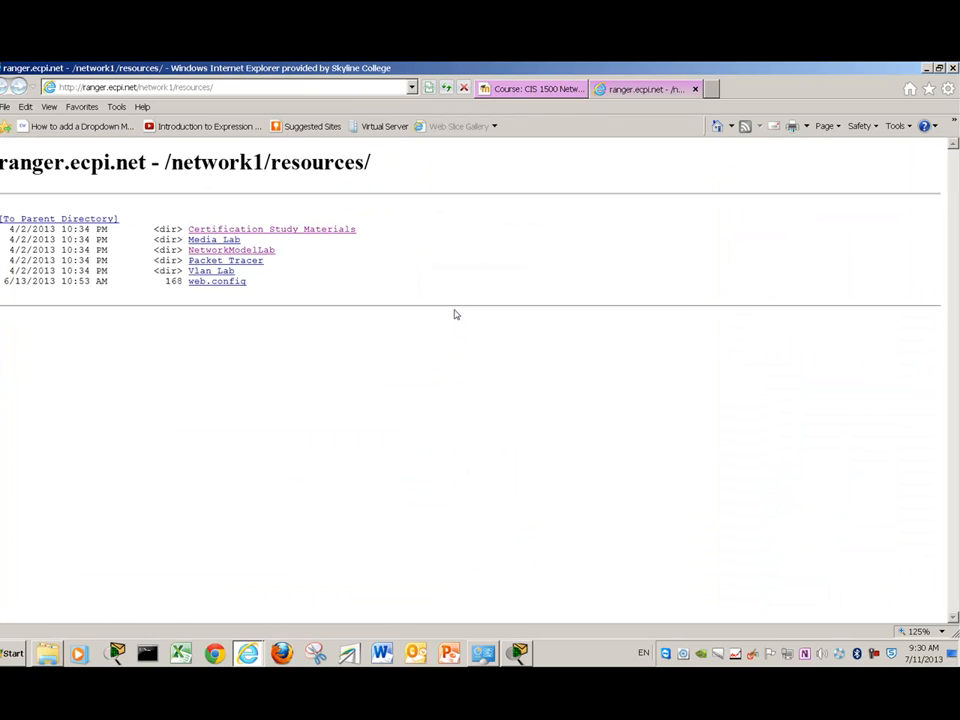
pyautogui.click(225, 261)
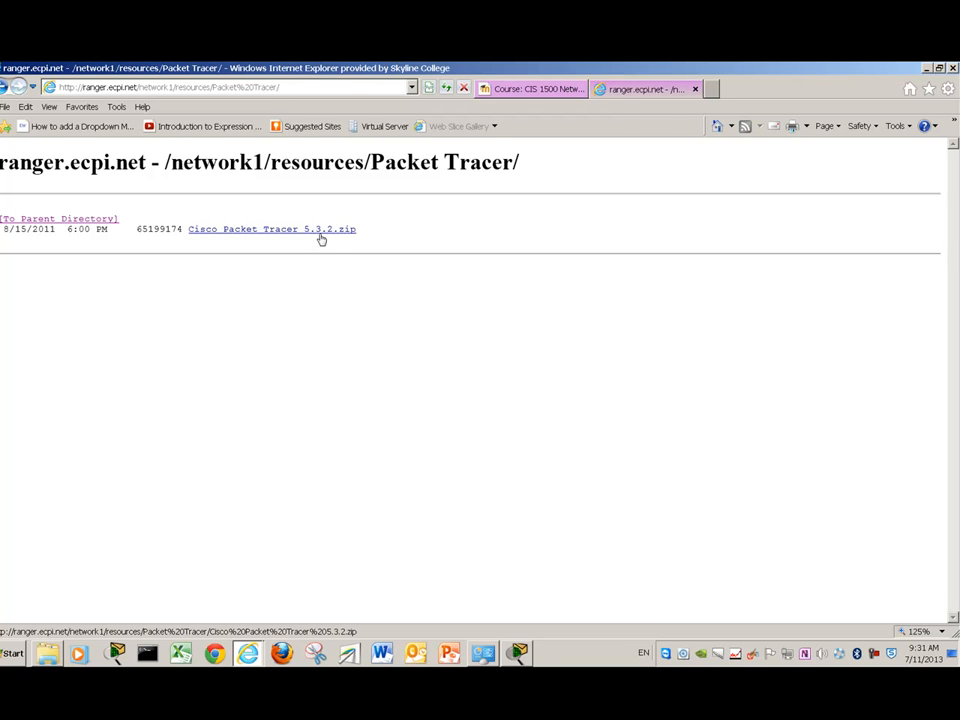
pyautogui.click(105, 219)
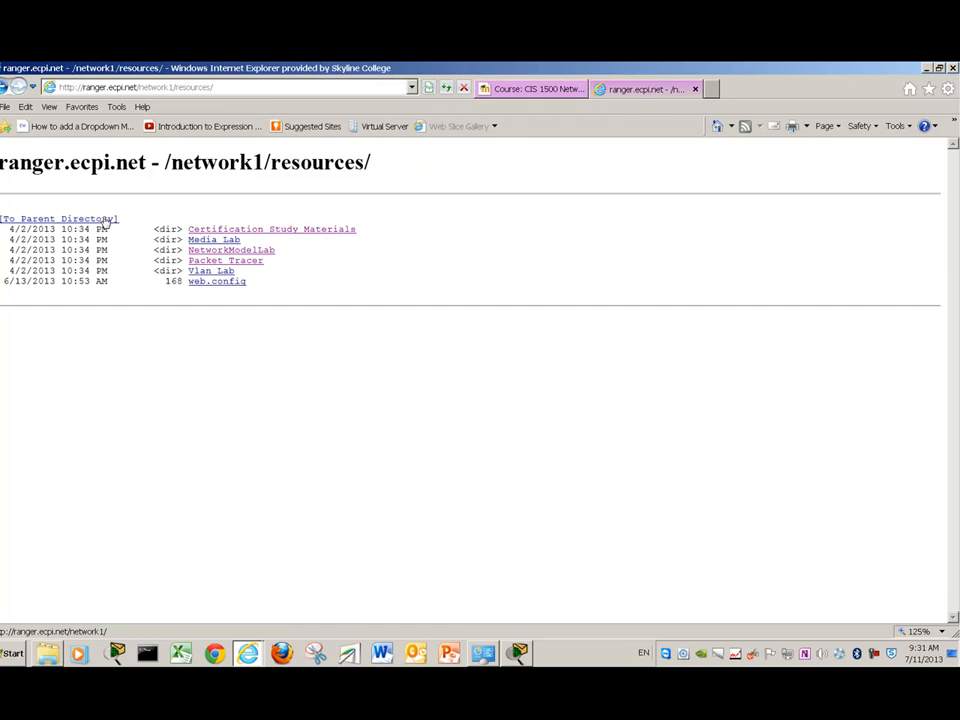
pyautogui.click(222, 241)
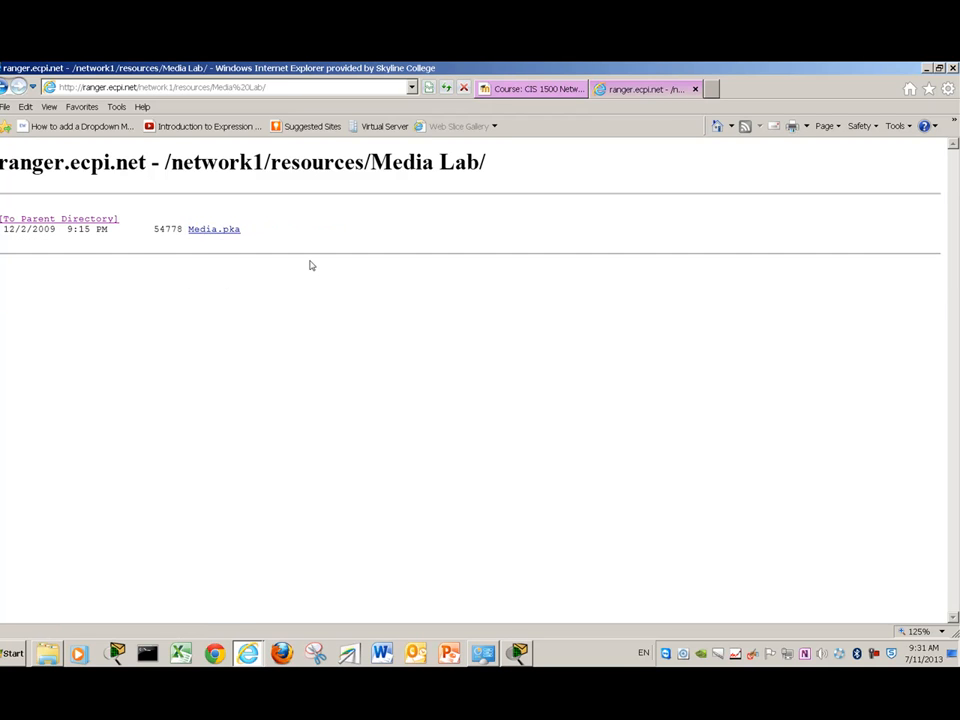
pyautogui.click(213, 238)
# - Save Media.pka into the Demo folder on drive E:, then minimize Internet Explorer
pyautogui.rightClick(213, 238)
pyautogui.click(238, 295)
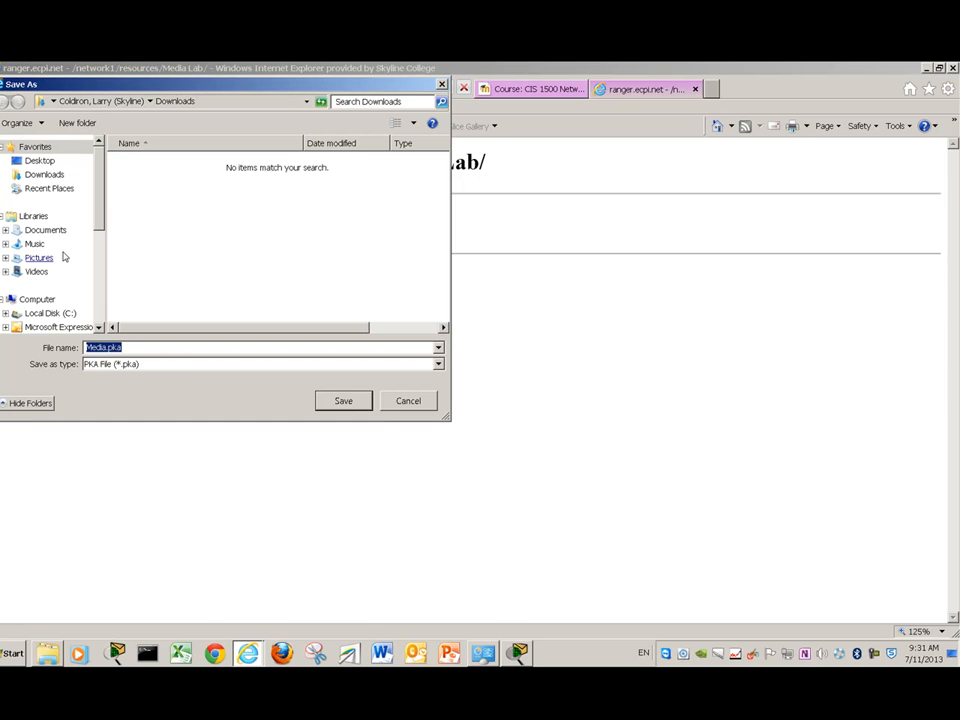
pyautogui.scroll(-2, 100, 217)
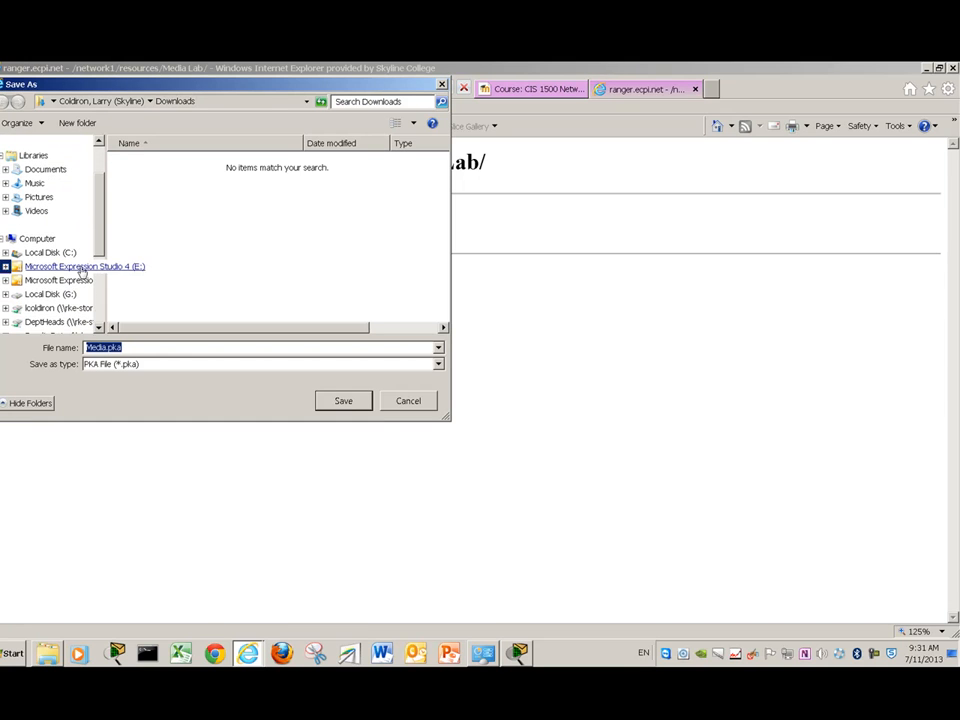
pyautogui.click(82, 268)
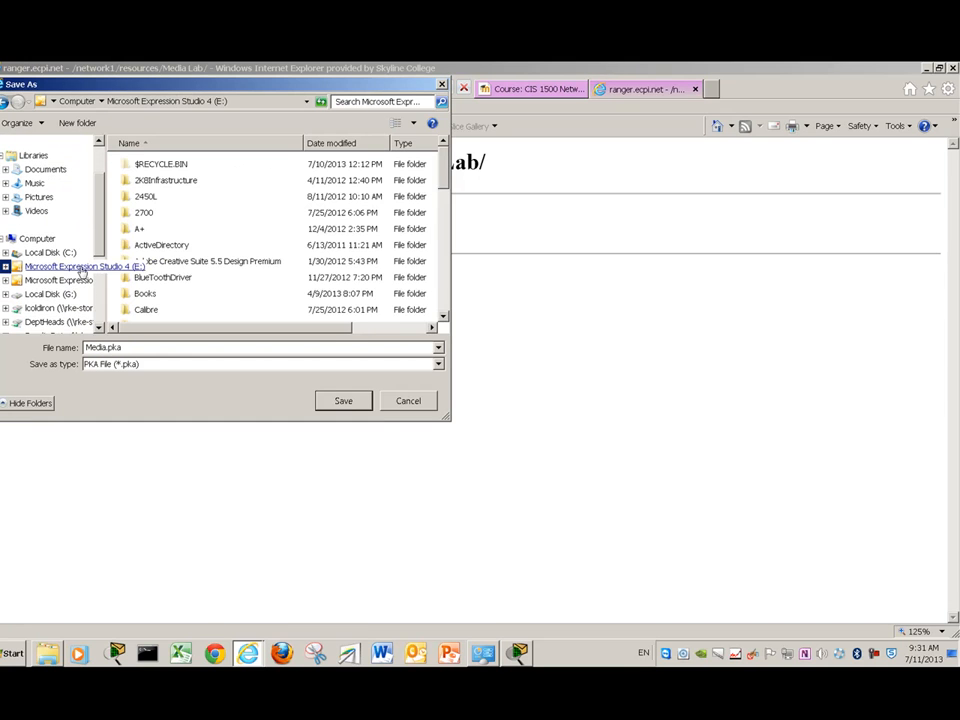
pyautogui.click(212, 229)
pyautogui.scroll(-1, 220, 224)
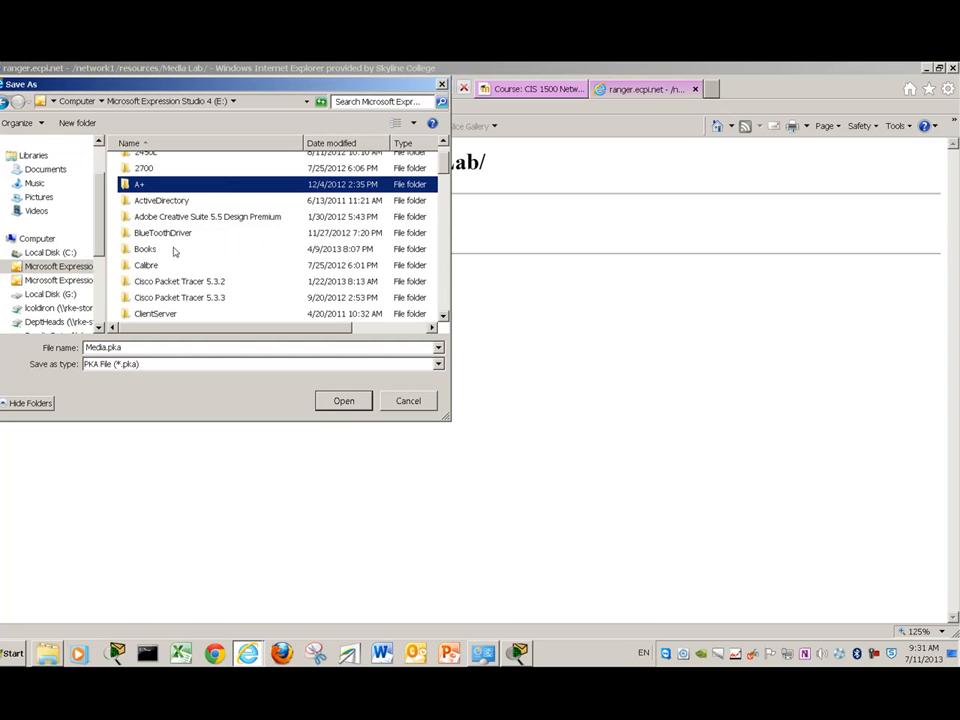
pyautogui.scroll(-3, 176, 245)
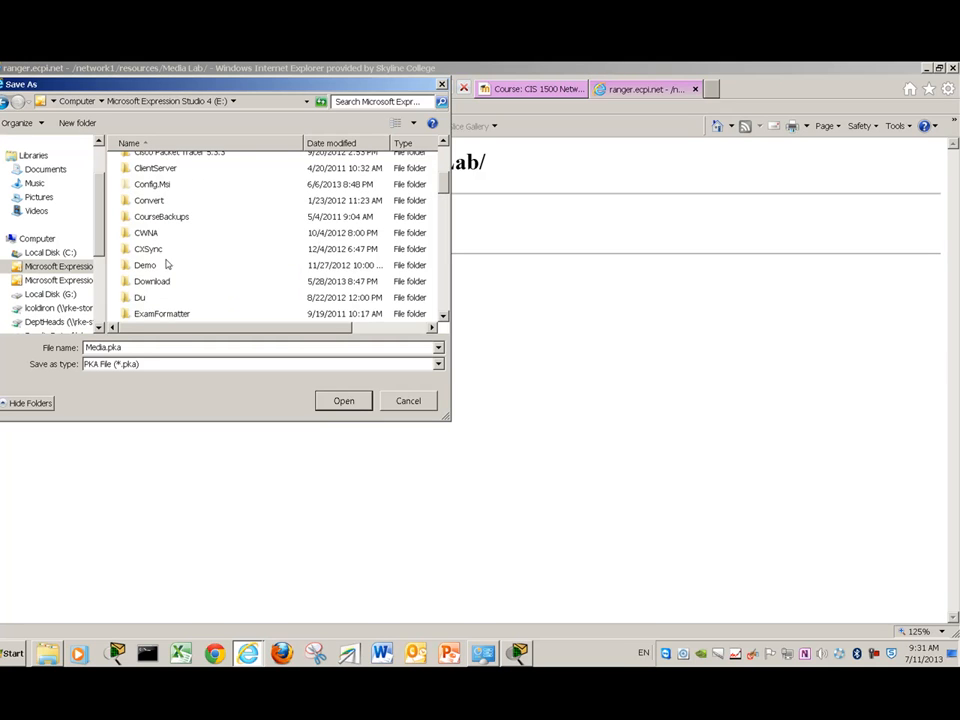
pyautogui.doubleClick(141, 267)
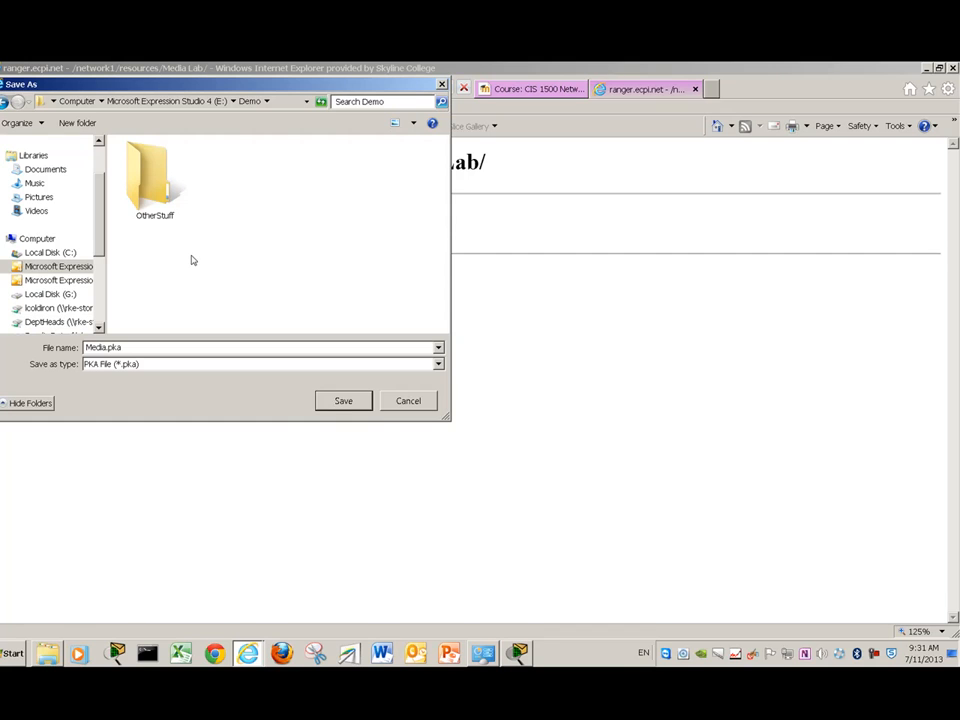
pyautogui.click(344, 401)
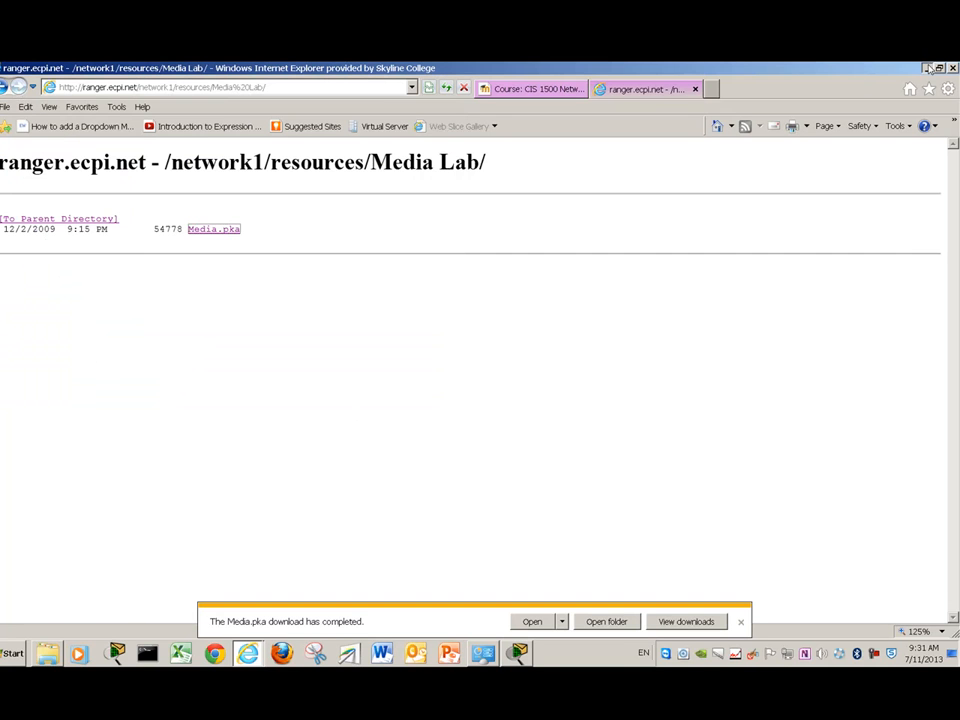
pyautogui.click(928, 67)
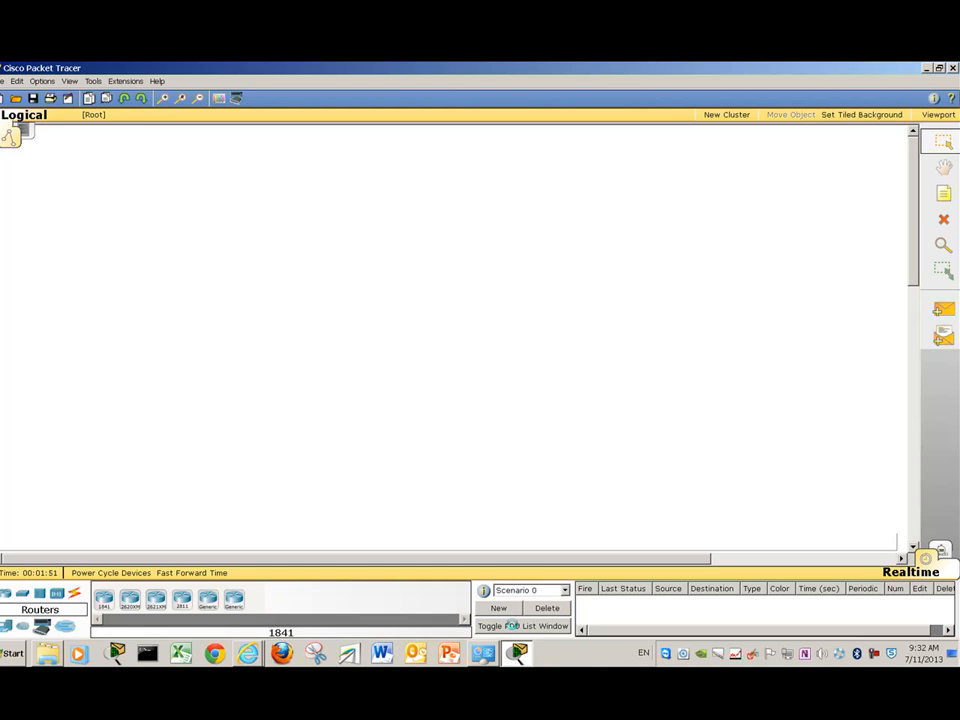
# - Open the Media.pka activity from the E:\Demo folder in Packet Tracer
pyautogui.click(3, 80)
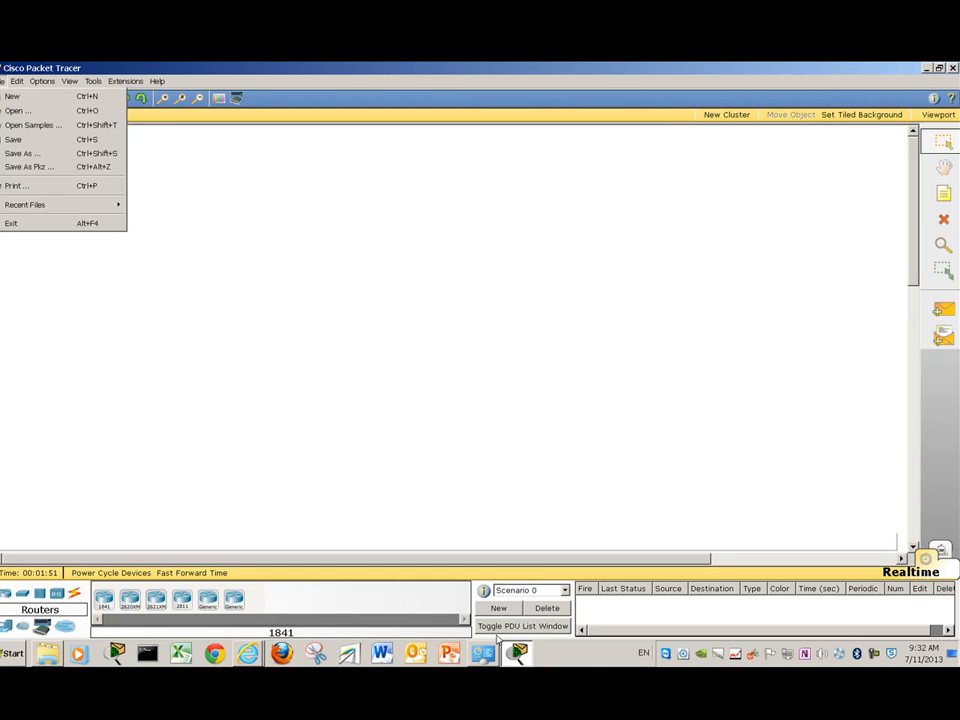
pyautogui.click(14, 96)
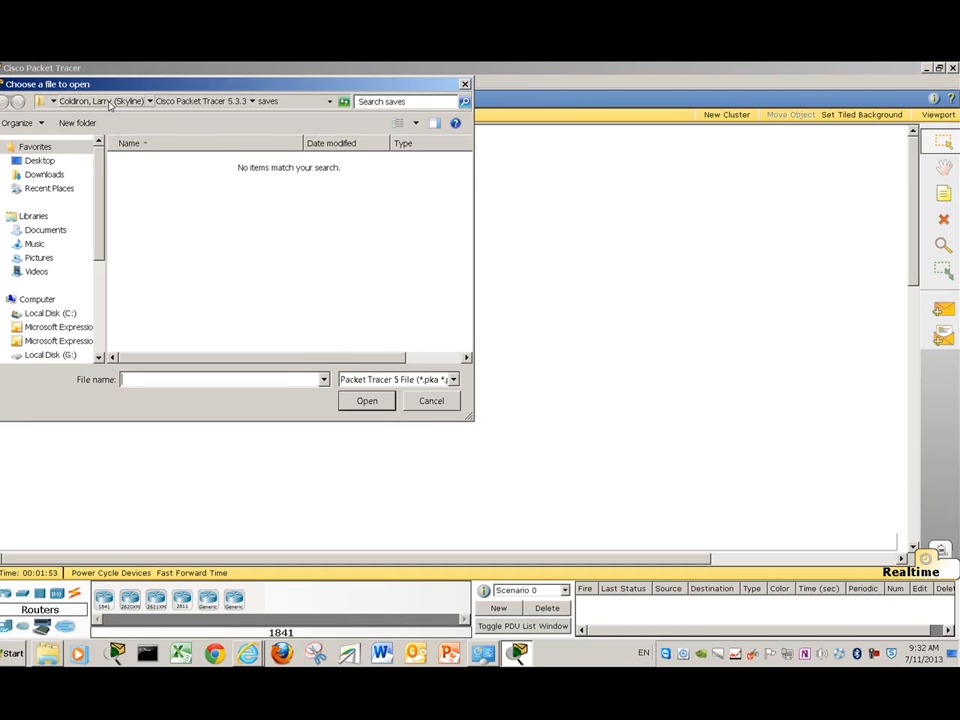
pyautogui.click(73, 327)
pyautogui.click(150, 311)
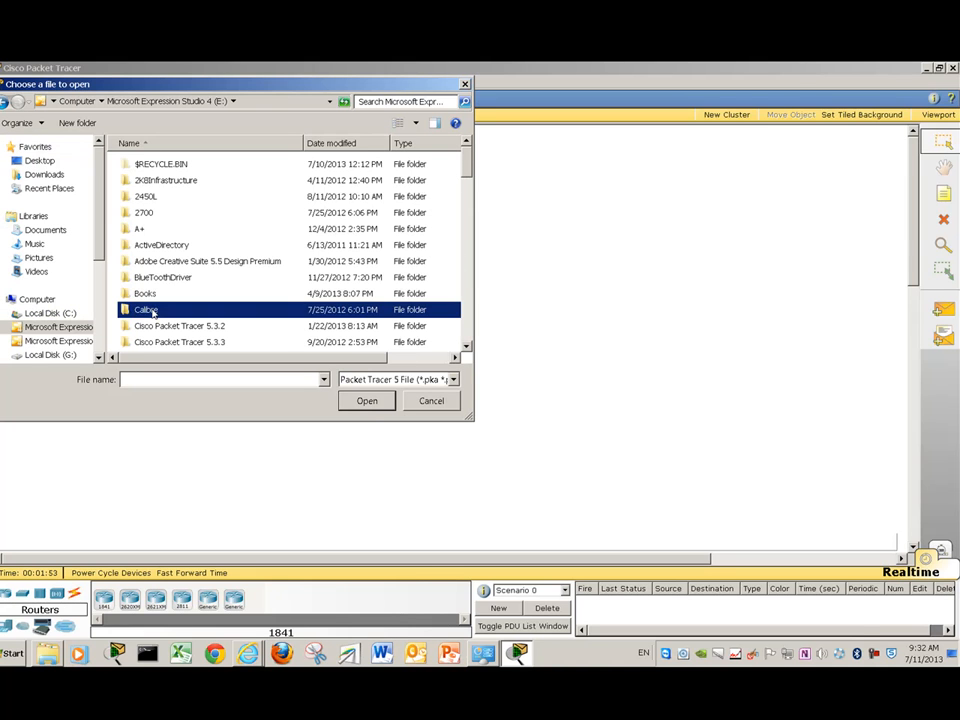
pyautogui.scroll(-3, 150, 311)
pyautogui.scroll(-1, 201, 296)
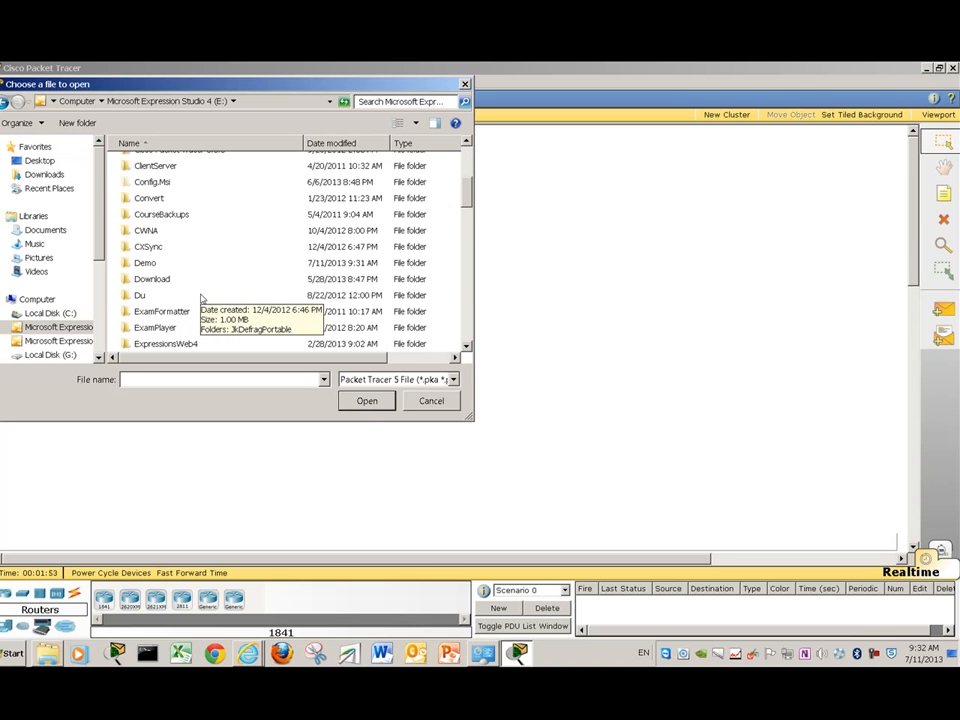
pyautogui.scroll(-1, 202, 296)
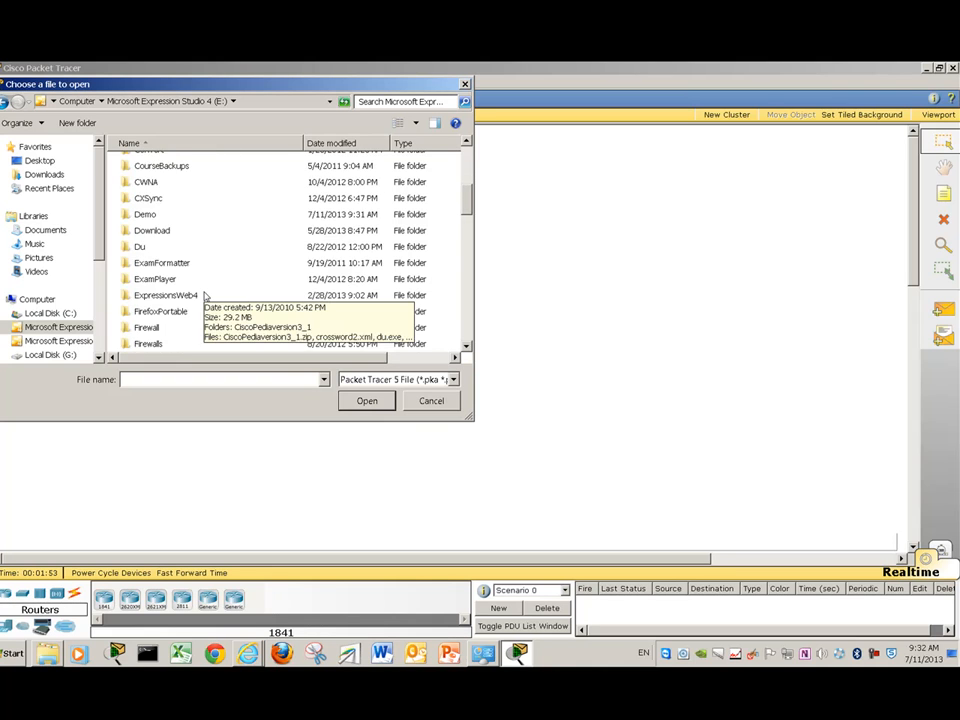
pyautogui.scroll(1, 204, 296)
pyautogui.doubleClick(184, 256)
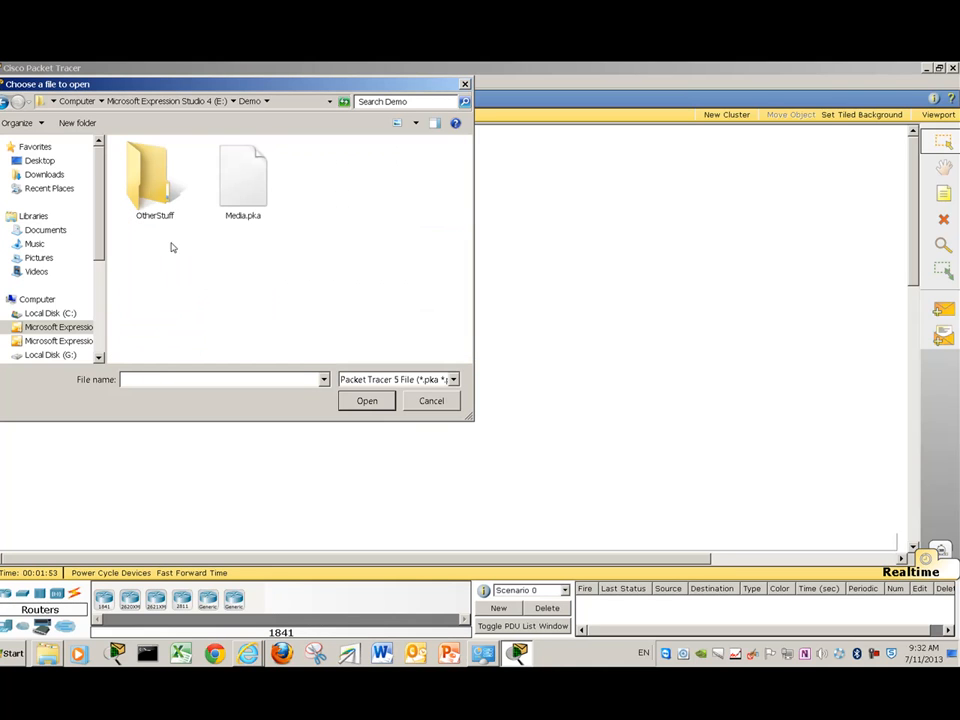
pyautogui.click(237, 197)
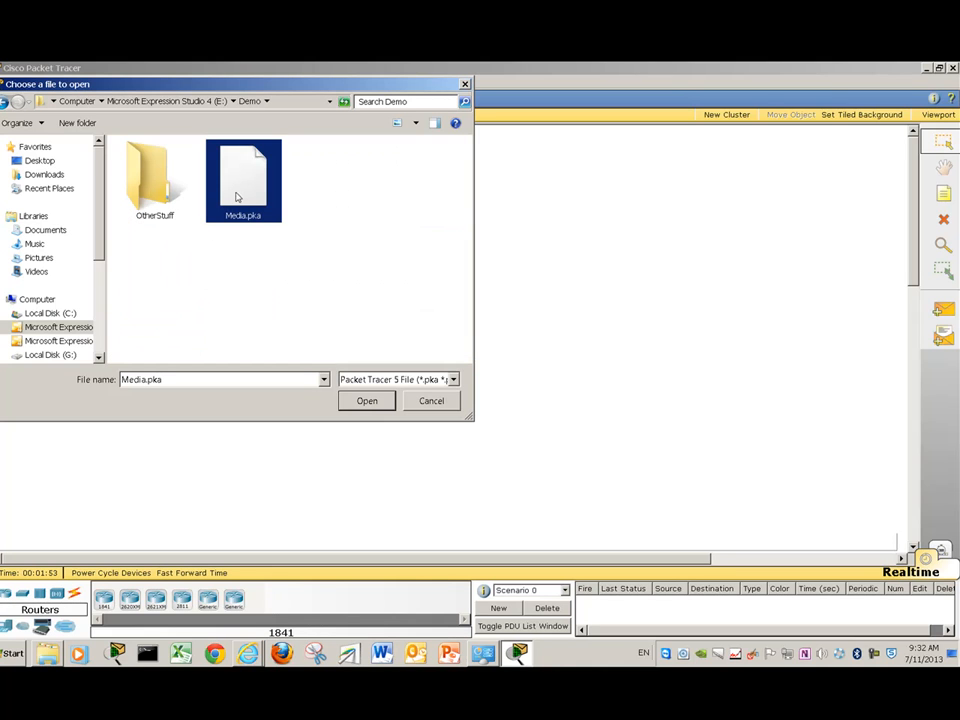
pyautogui.click(364, 400)
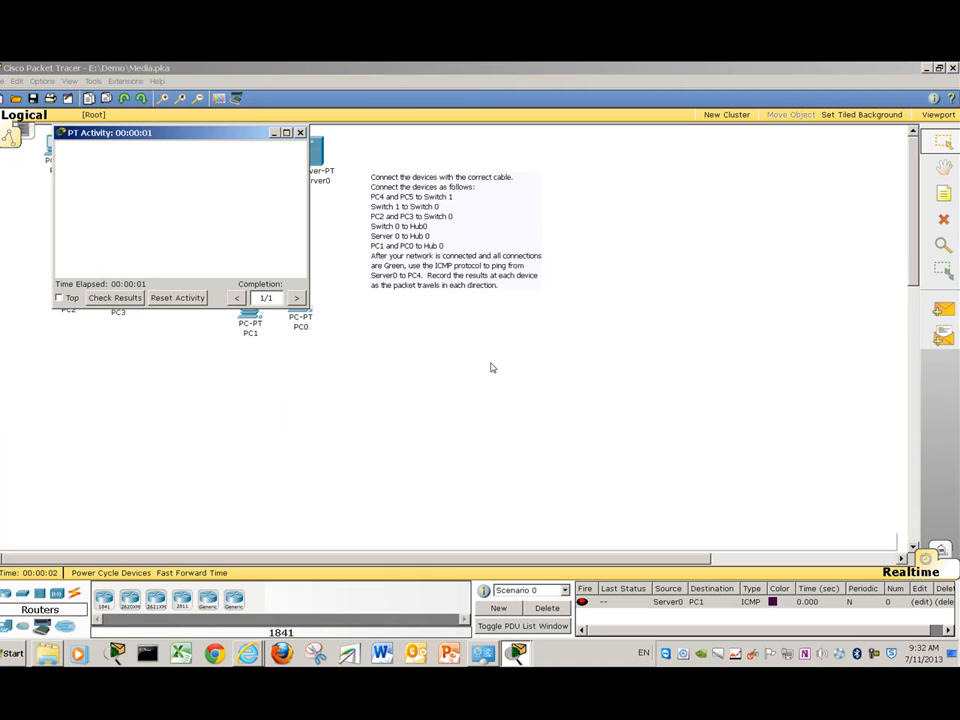
# - Move the PT Activity window aside and minimize it to reveal the Media topology
pyautogui.moveTo(236, 135); pyautogui.dragTo(710, 302)
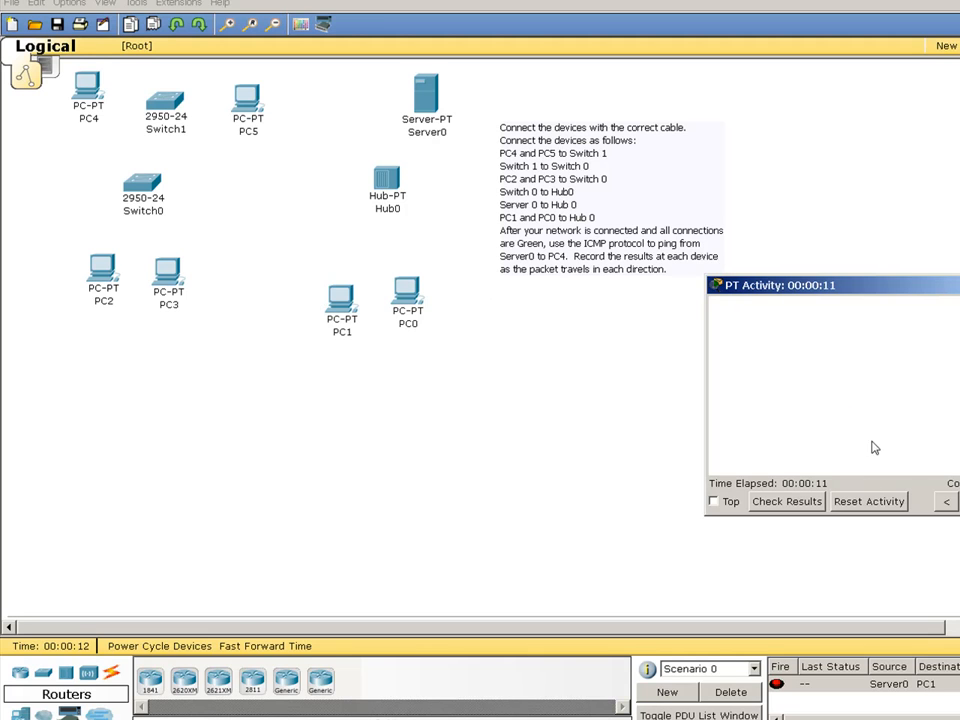
pyautogui.click(959, 285)
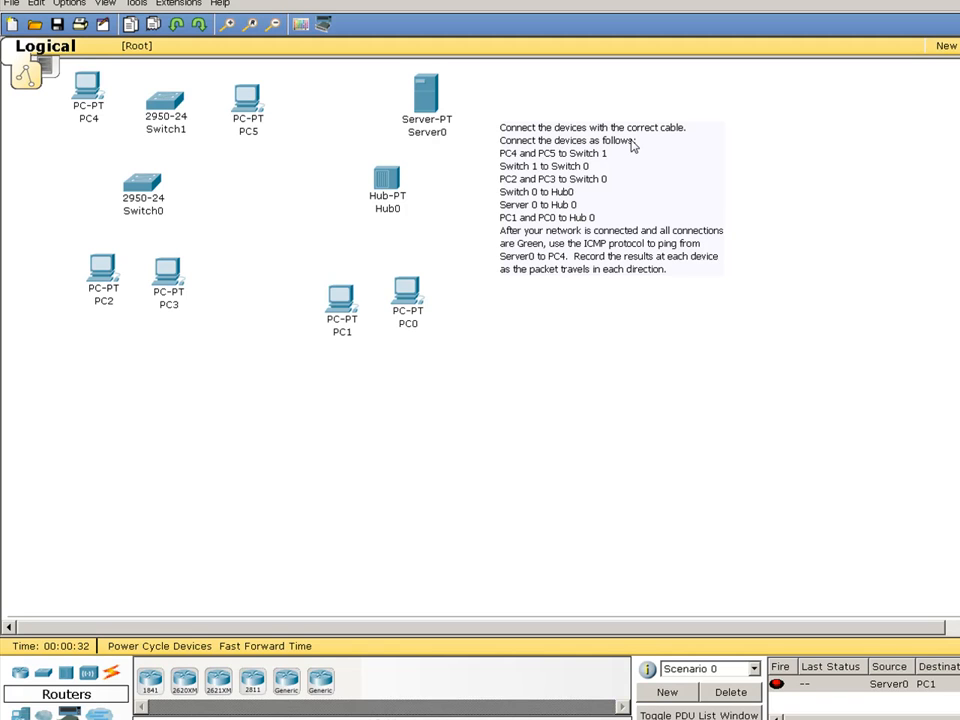
# - Connect PC4's RS 232 port to Switch1's Console port with a console cable
pyautogui.click(113, 678)
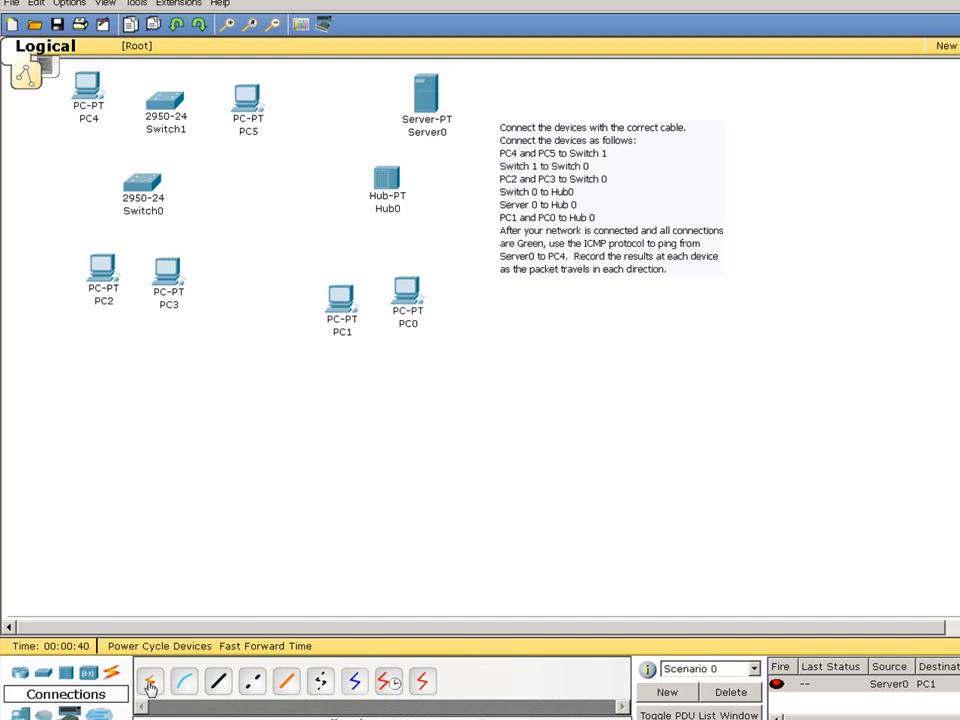
pyautogui.click(150, 684)
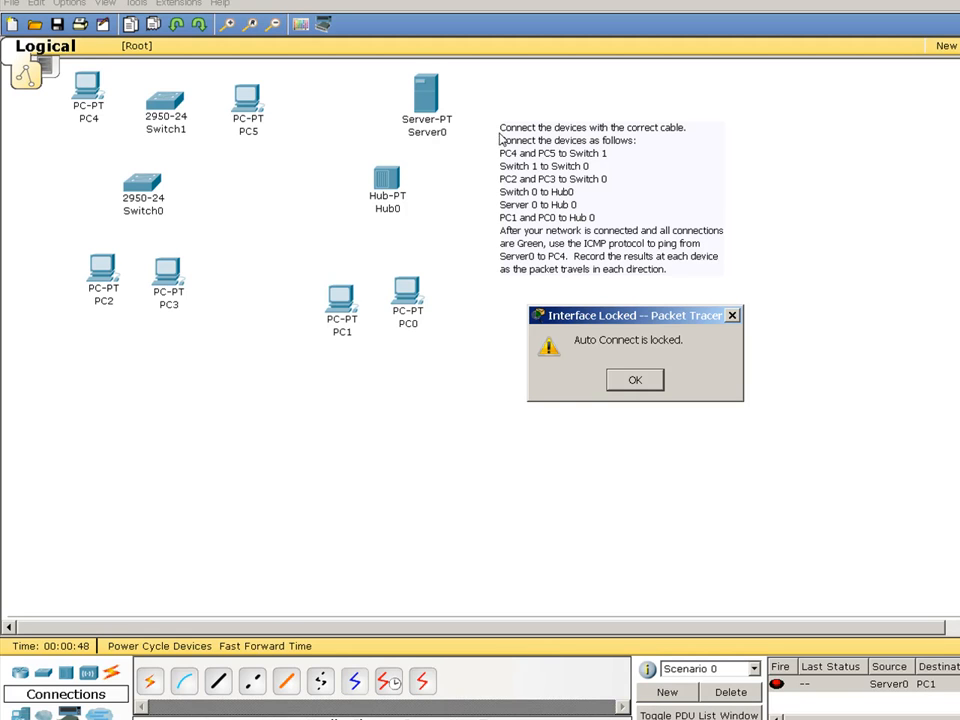
pyautogui.click(617, 379)
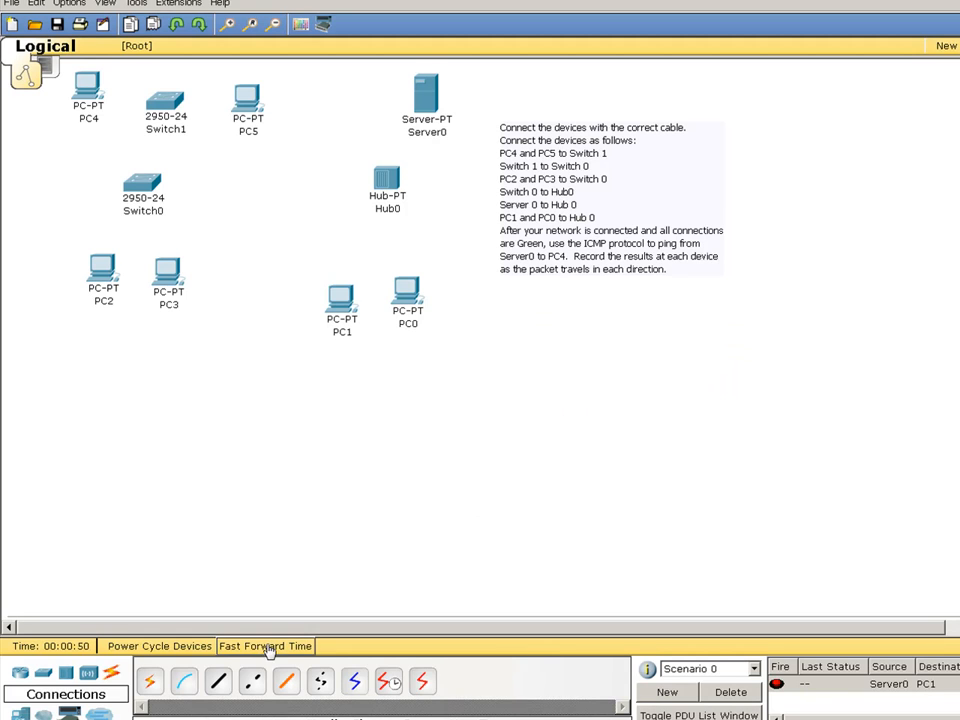
pyautogui.click(190, 683)
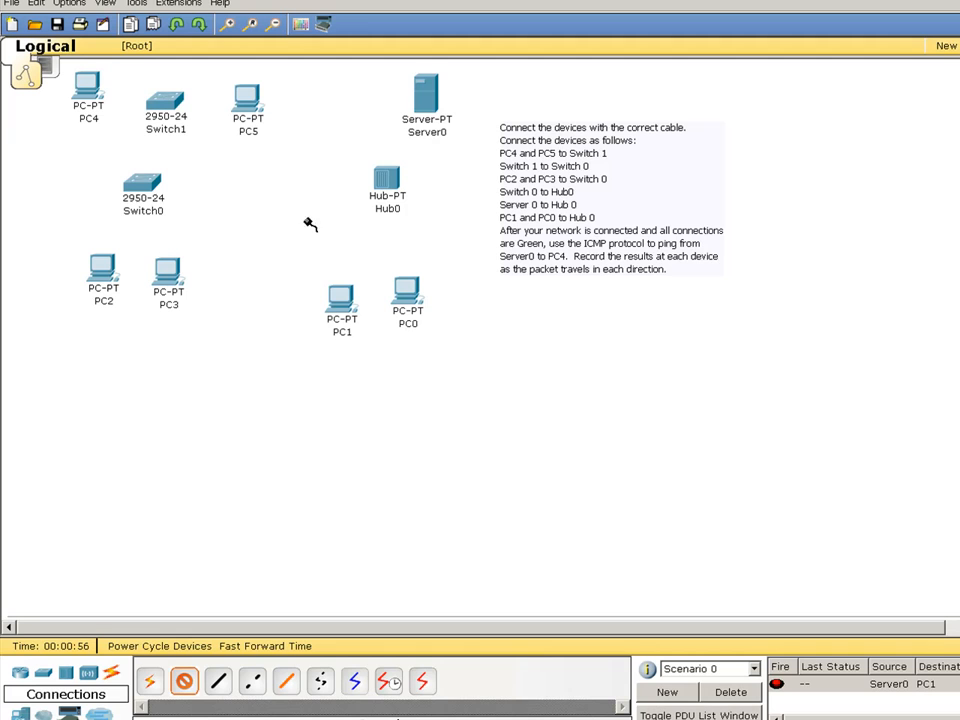
pyautogui.click(100, 90)
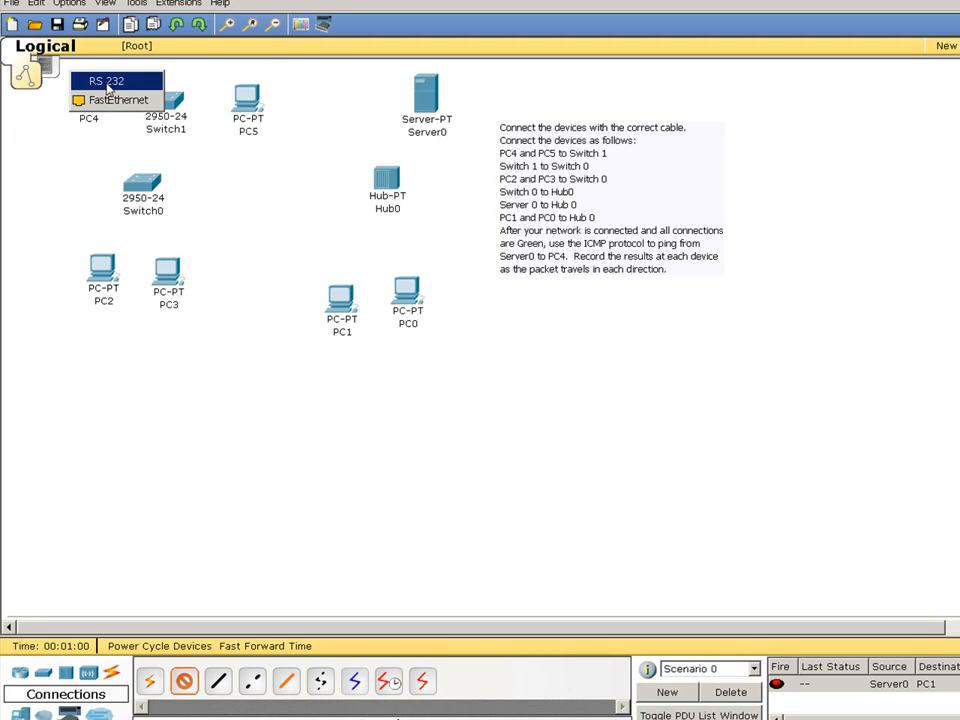
pyautogui.click(107, 86)
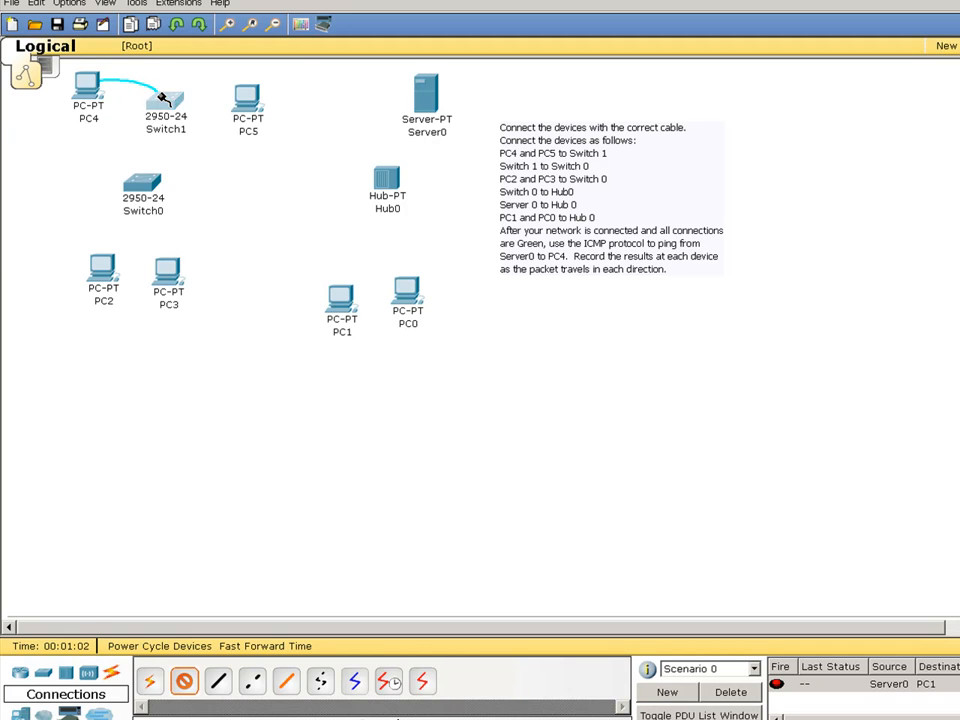
pyautogui.click(146, 96)
pyautogui.click(164, 104)
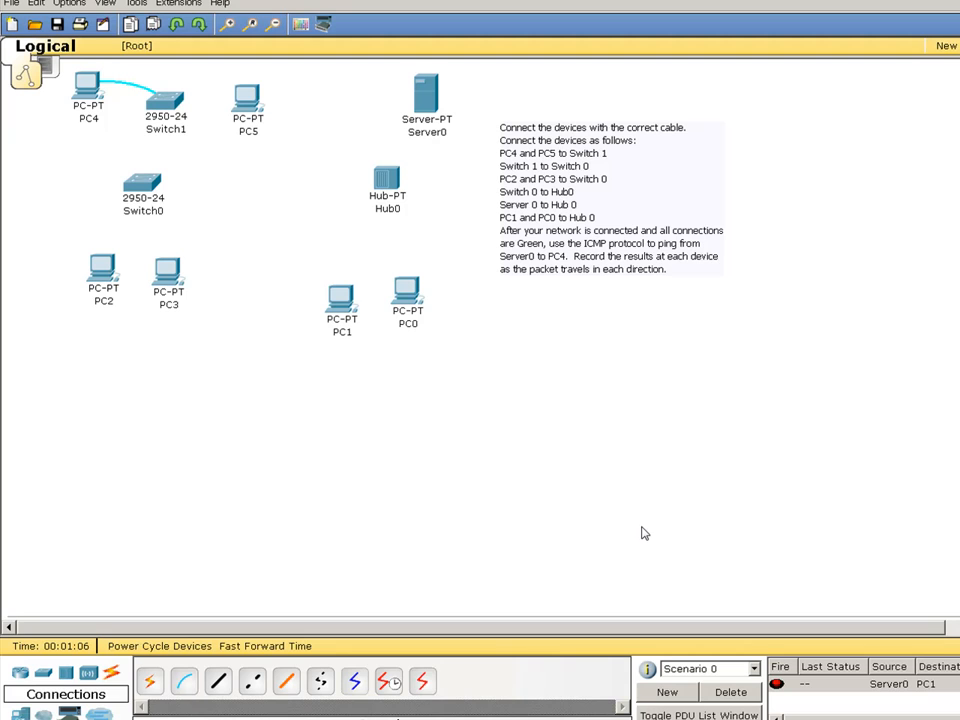
# - Link PC4's FastEthernet port to Switch1 FastEthernet0/1 with a straight-through cable
pyautogui.click(218, 682)
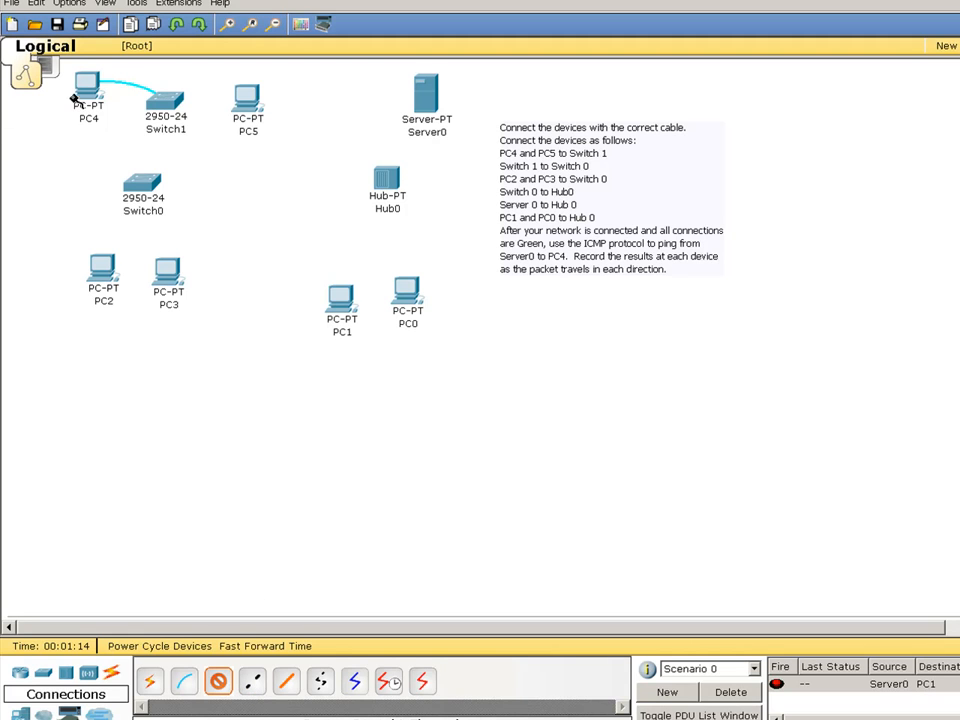
pyautogui.click(88, 85)
pyautogui.click(91, 86)
pyautogui.click(155, 108)
pyautogui.click(155, 104)
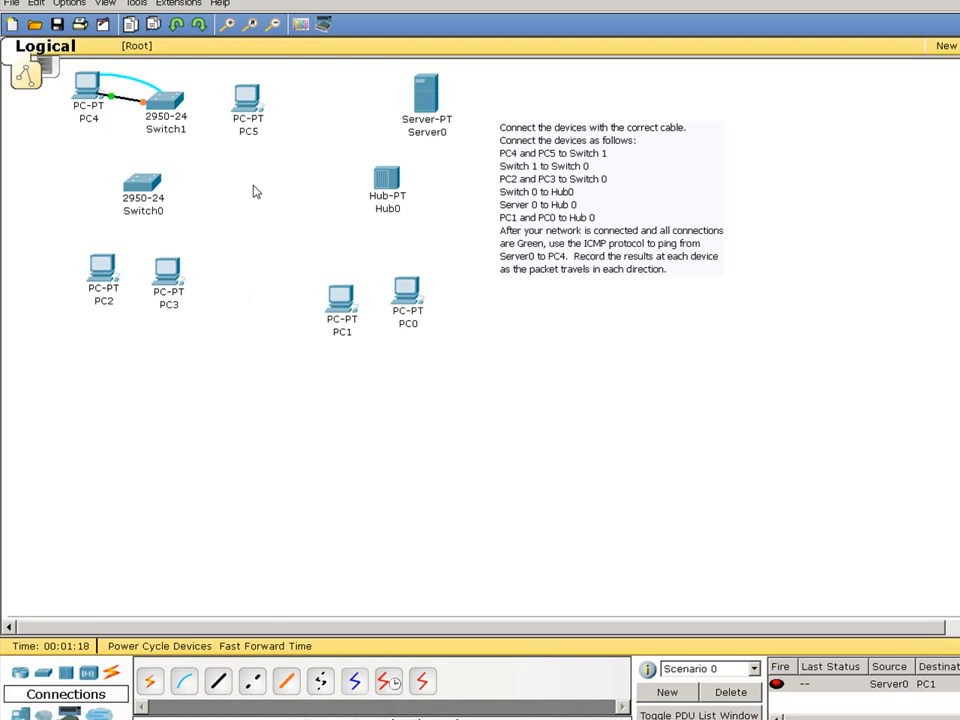
pyautogui.moveTo(339, 326)
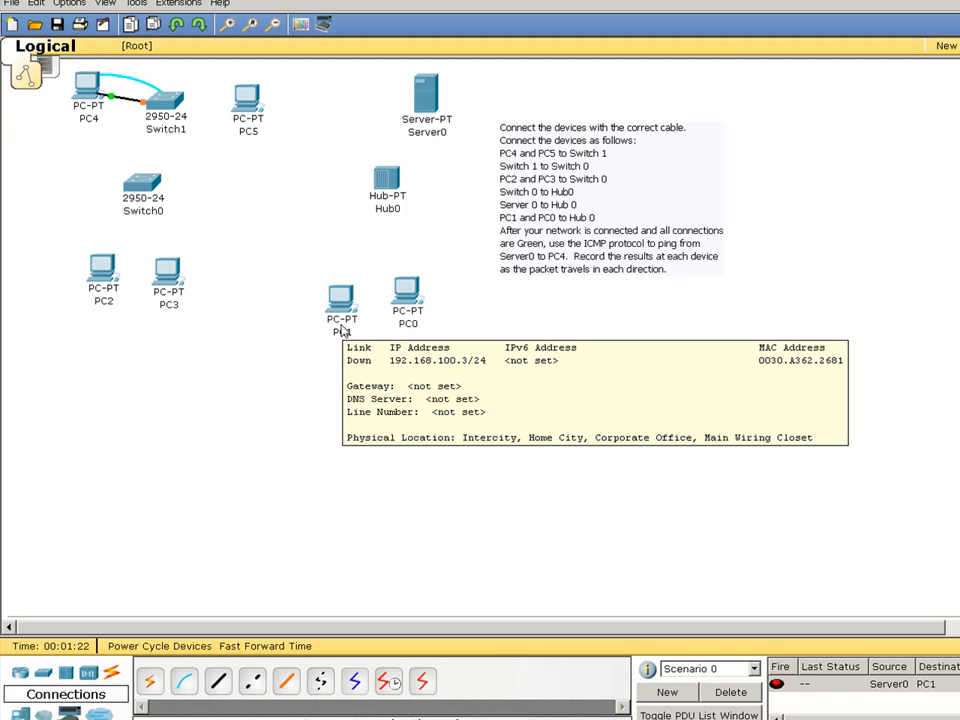
# - Connect PC5's FastEthernet port to Switch1 FastEthernet0/2 with a straight-through cable
pyautogui.click(218, 681)
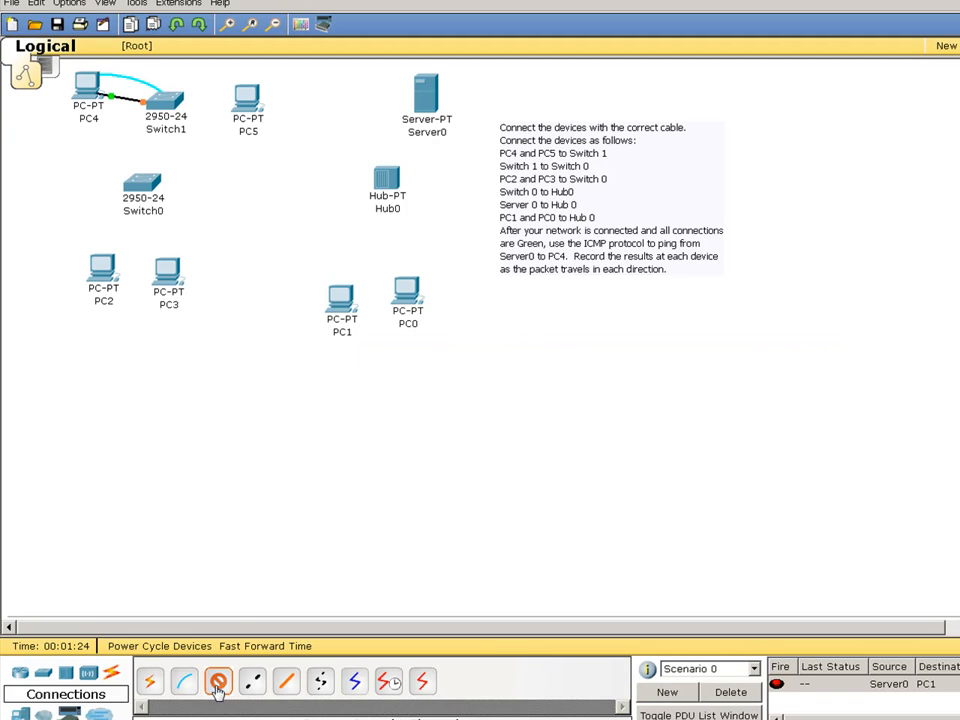
pyautogui.click(238, 115)
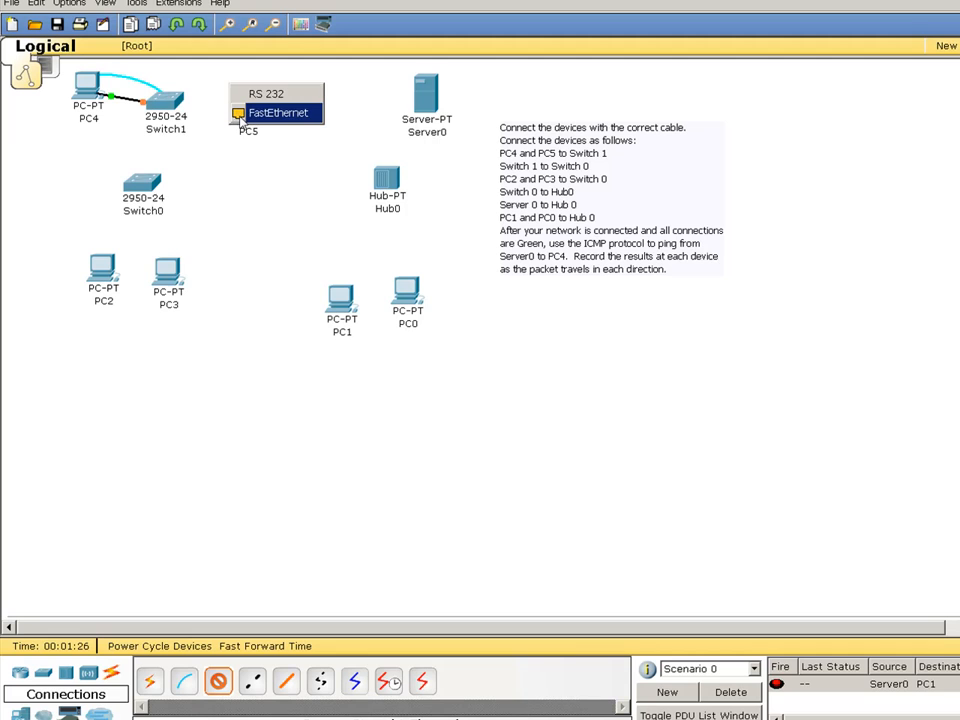
pyautogui.click(239, 113)
pyautogui.click(165, 97)
pyautogui.click(166, 102)
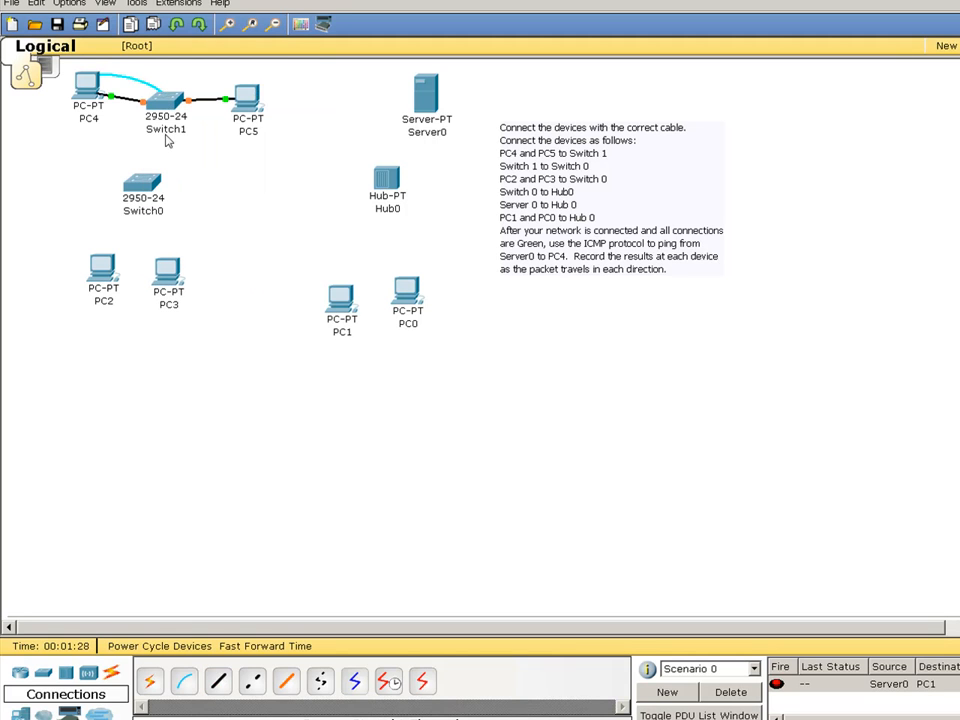
# - Join Switch1 FastEthernet0/3 to Switch0 FastEthernet0/1 with a crossover cable
pyautogui.click(253, 683)
pyautogui.click(168, 107)
pyautogui.click(163, 102)
pyautogui.click(148, 180)
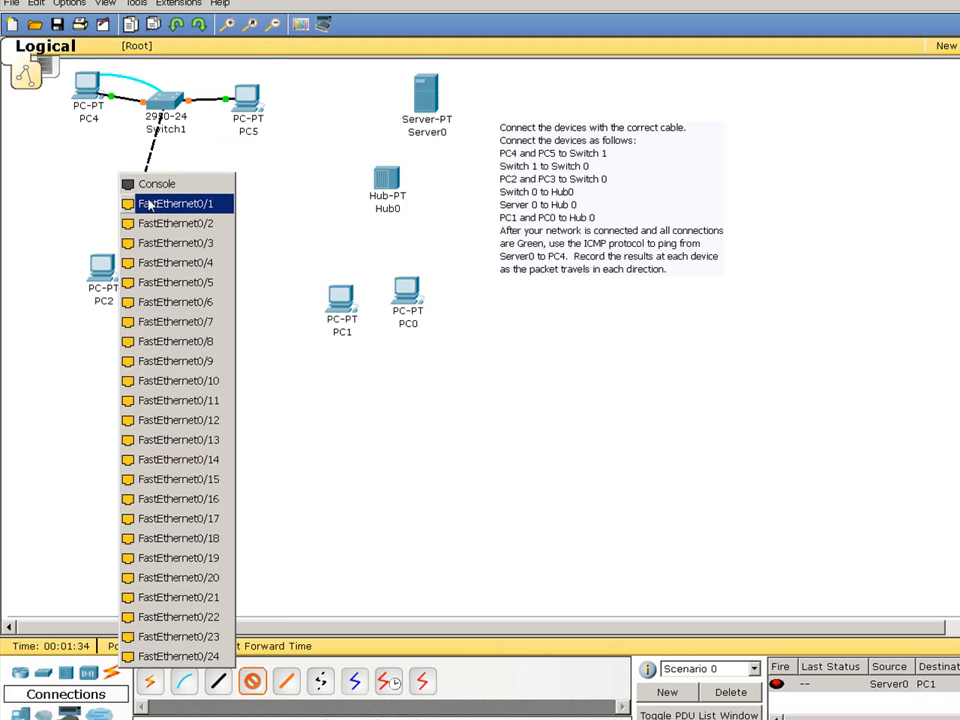
pyautogui.click(150, 203)
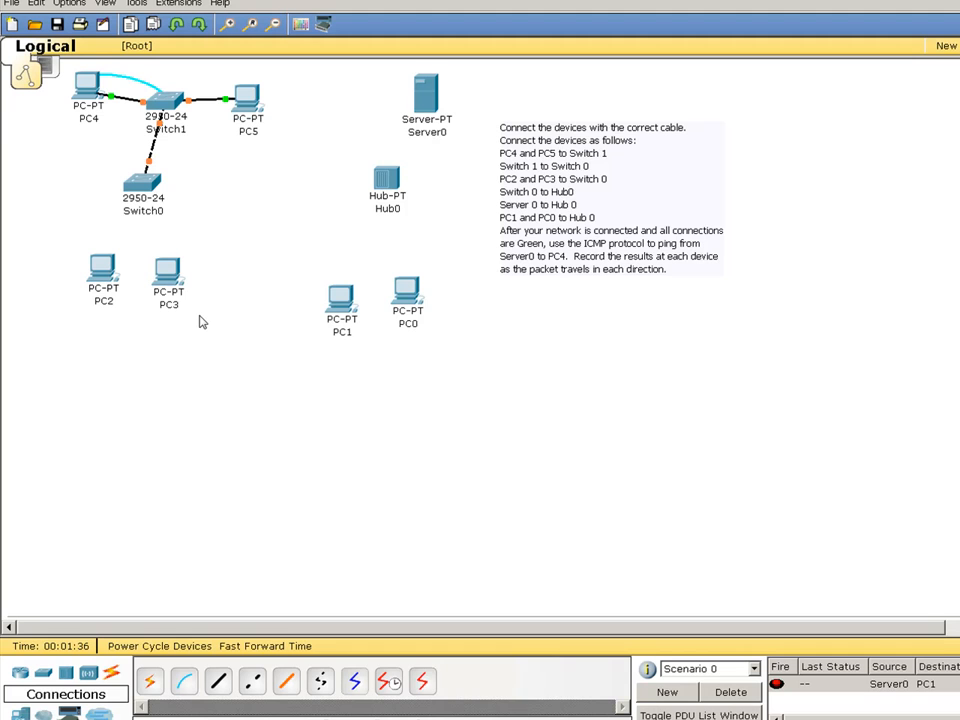
pyautogui.moveTo(145, 105)
# - Connect PC2's FastEthernet port to Switch0 FastEthernet0/2 with a straight-through cable
pyautogui.click(218, 681)
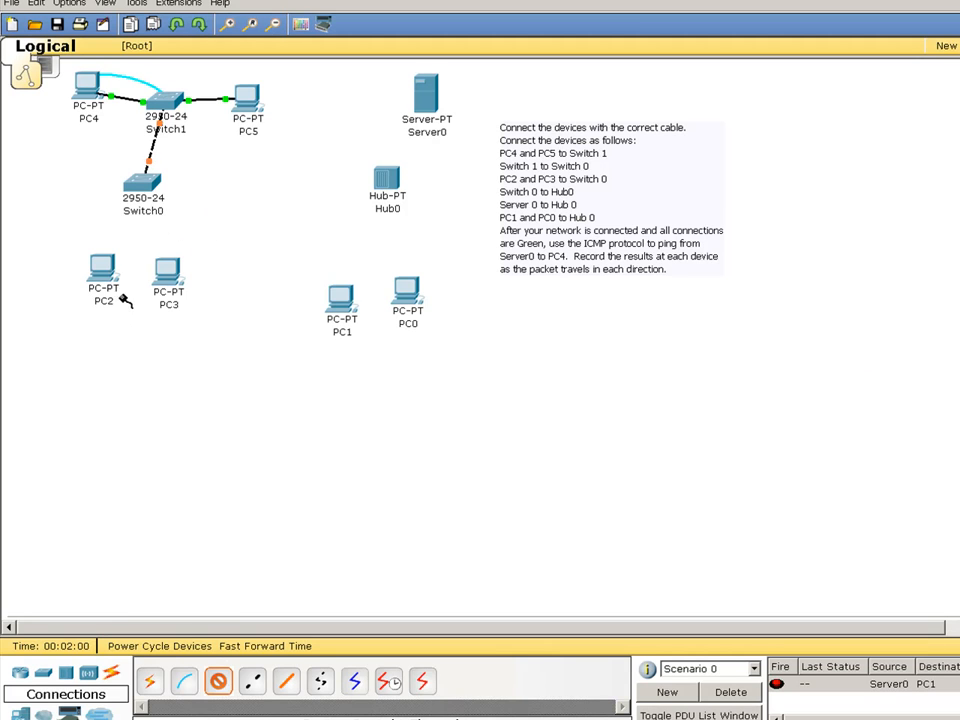
pyautogui.click(104, 272)
pyautogui.click(116, 281)
pyautogui.click(145, 188)
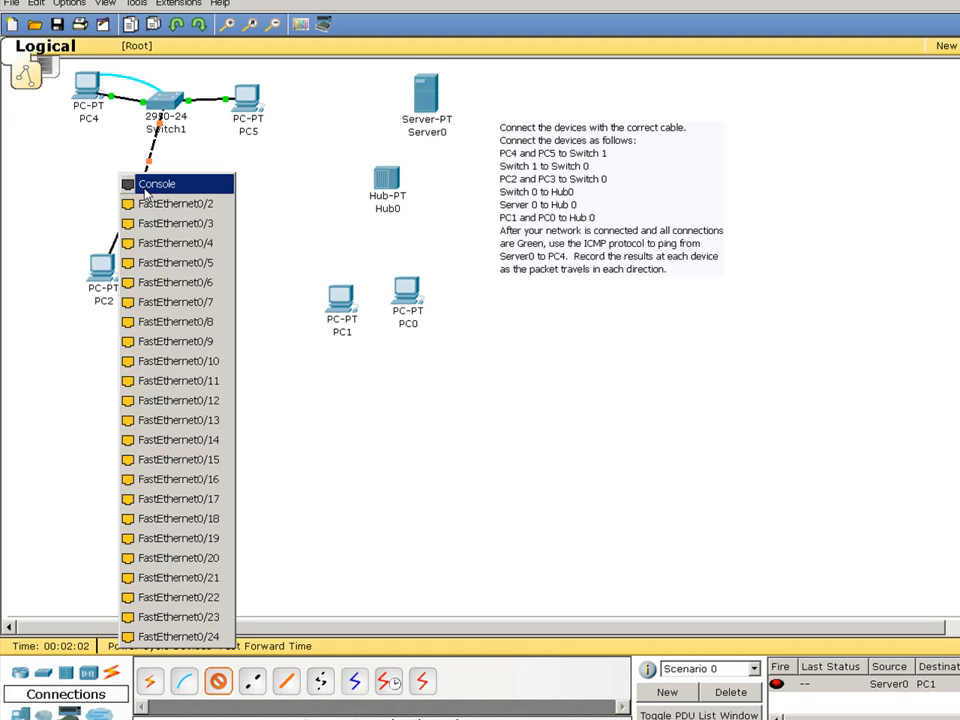
pyautogui.click(160, 203)
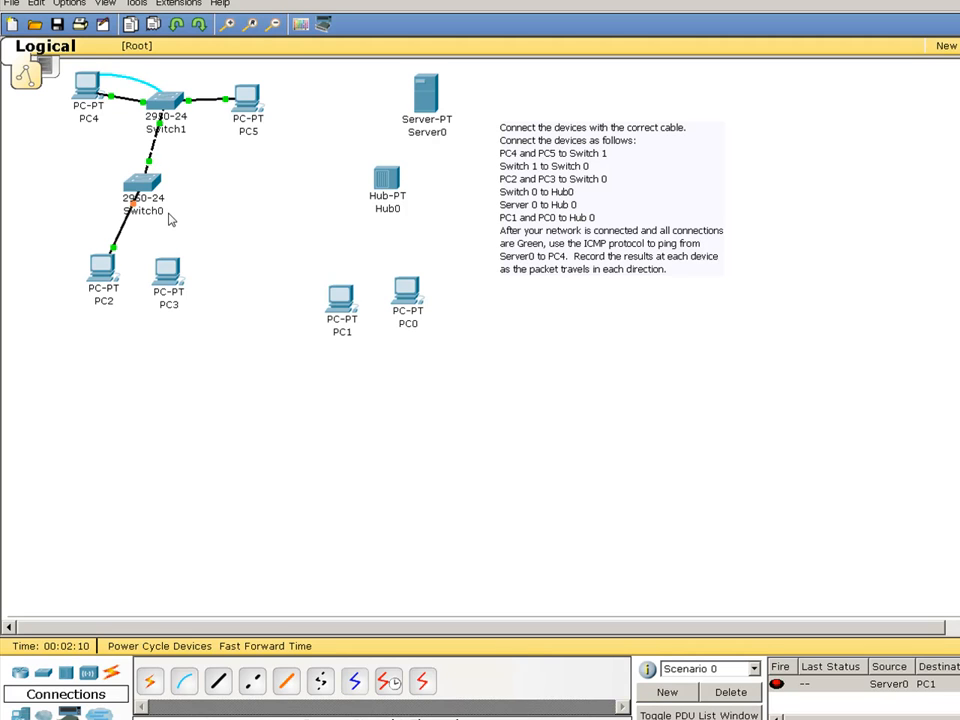
# - Try a crossover link from Switch0 FastEthernet0/3, dismiss the error, and reselect straight-through cable
pyautogui.click(287, 681)
pyautogui.click(143, 184)
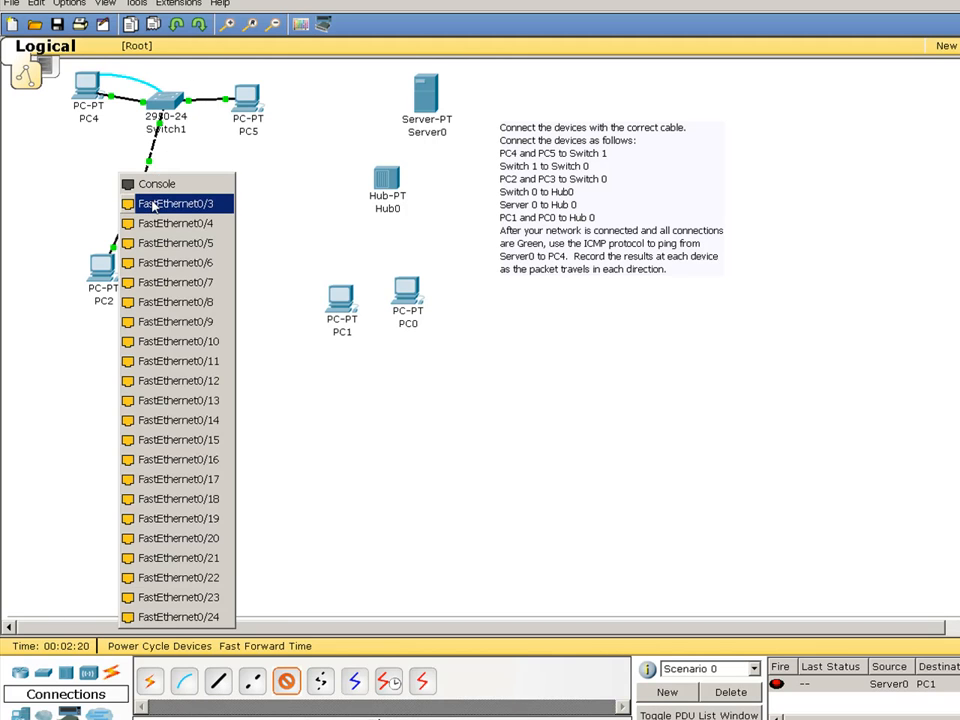
pyautogui.click(152, 204)
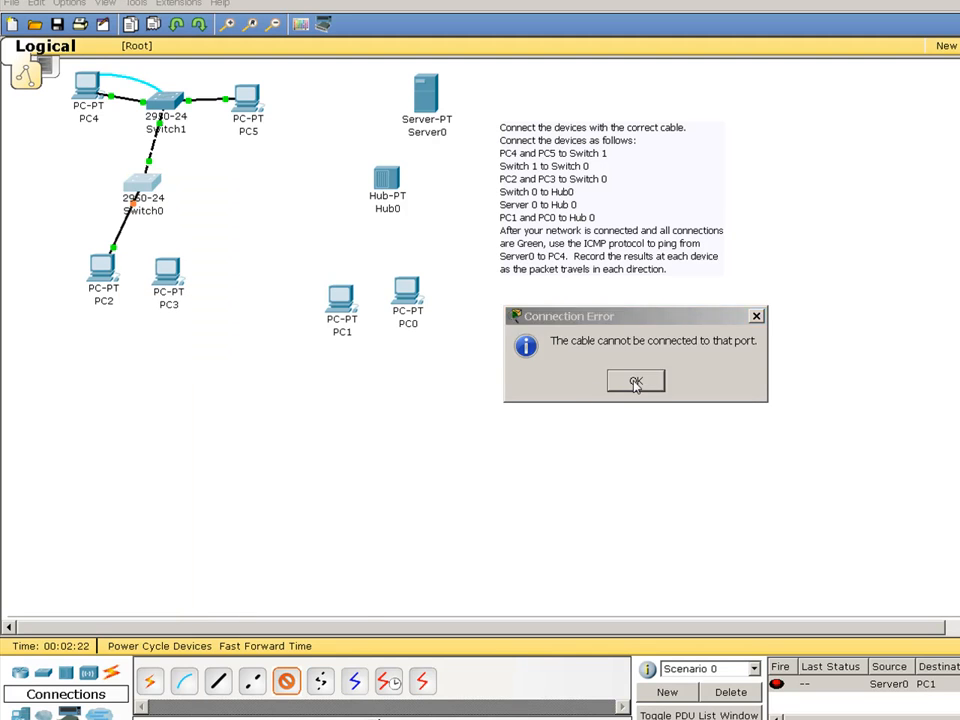
pyautogui.click(635, 382)
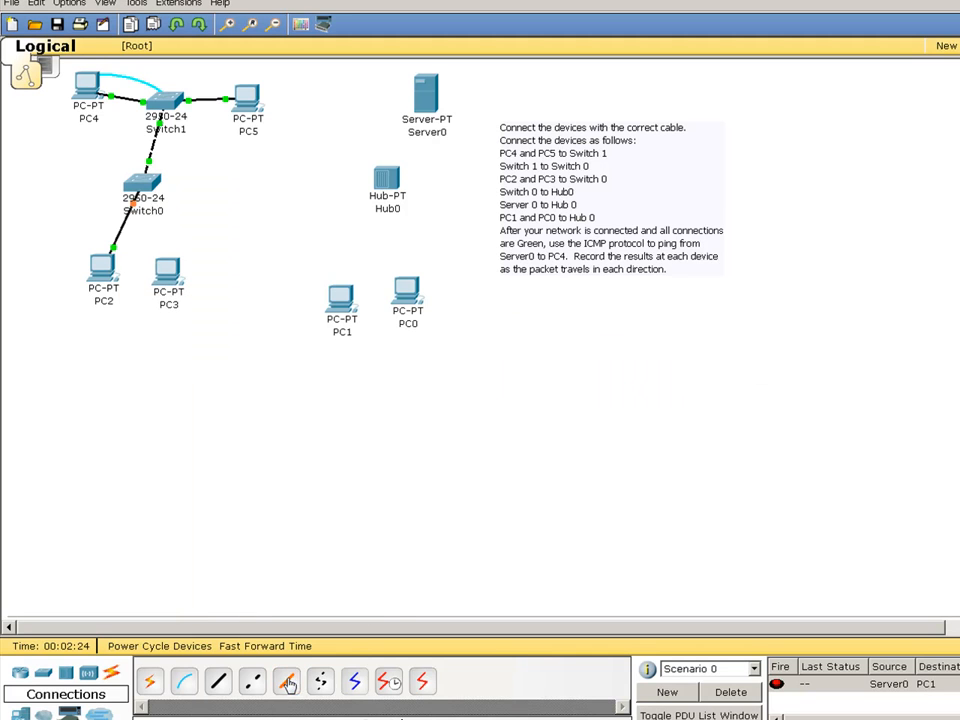
pyautogui.click(216, 684)
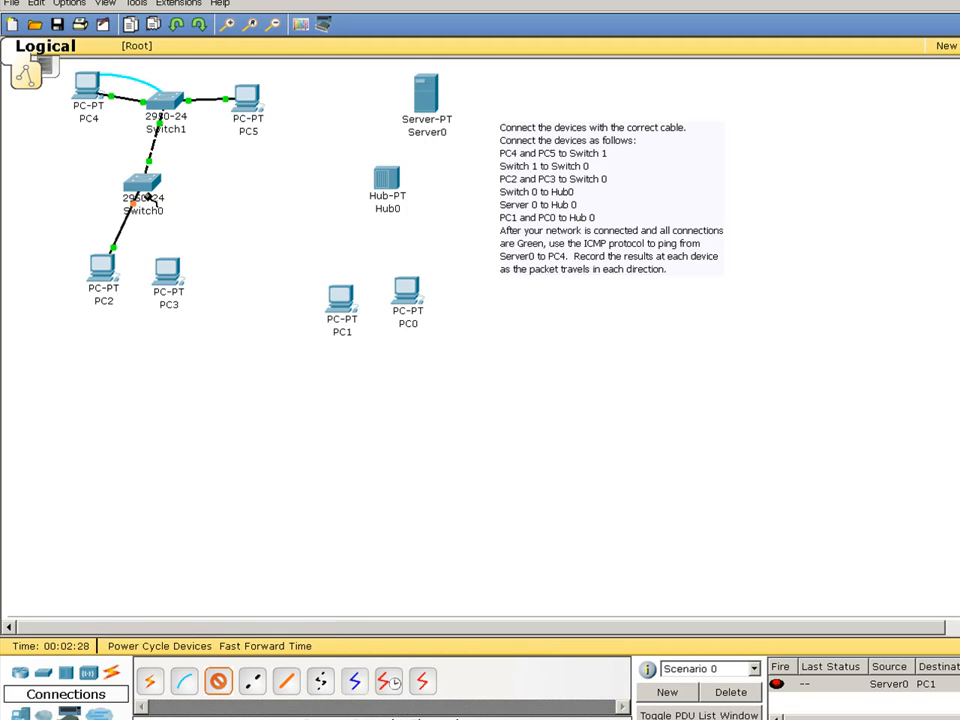
pyautogui.click(149, 197)
pyautogui.click(150, 201)
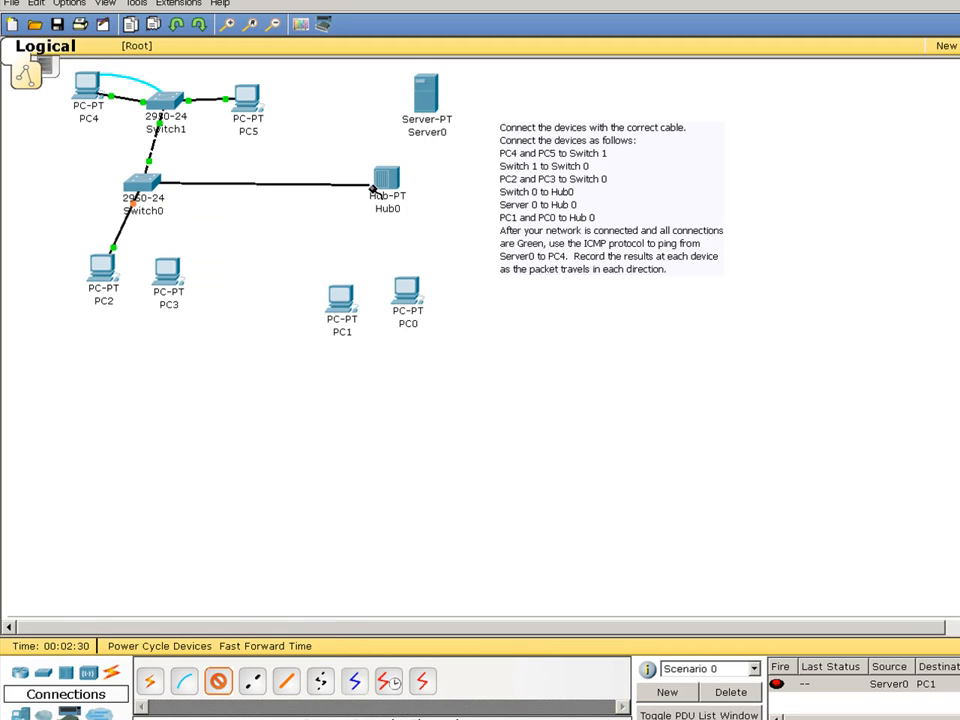
pyautogui.click(378, 174)
pyautogui.click(388, 176)
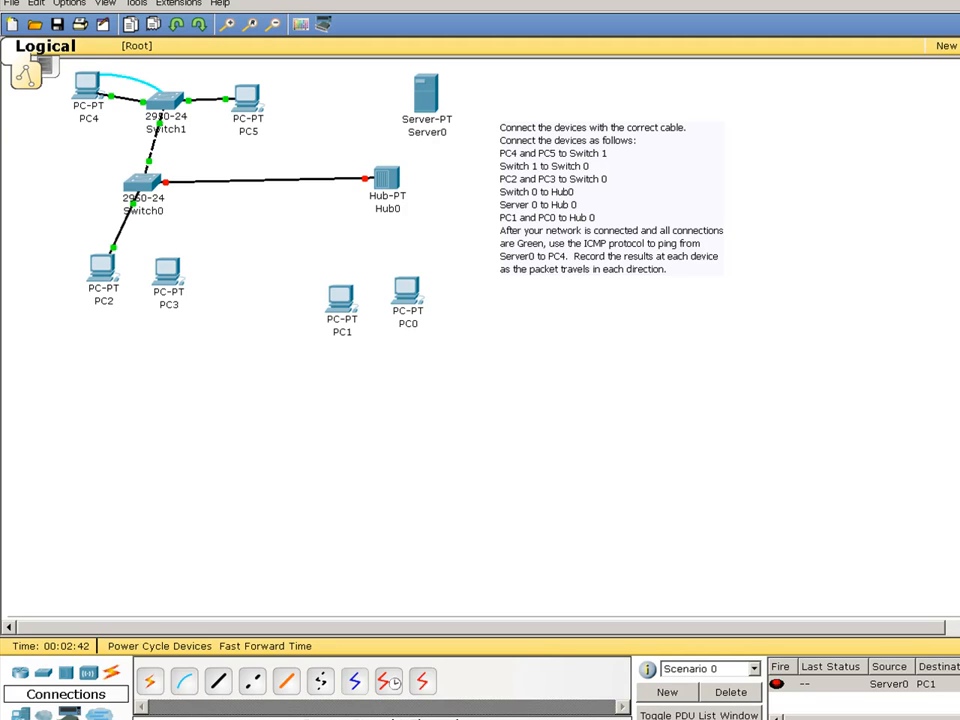
pyautogui.click(296, 180)
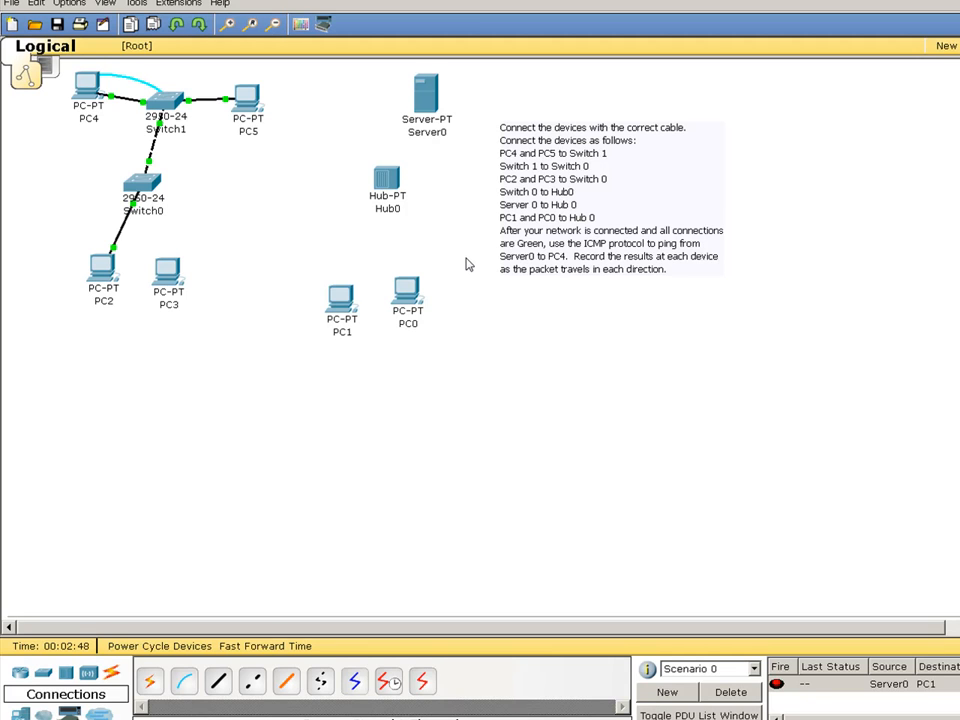
pyautogui.click(12, 4)
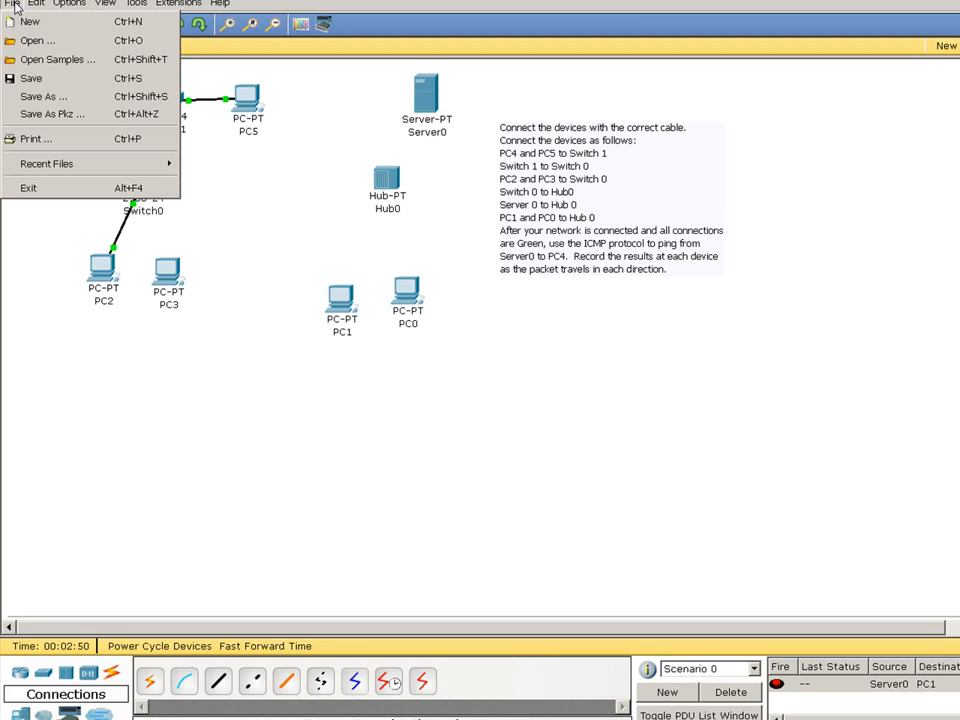
pyautogui.click(34, 96)
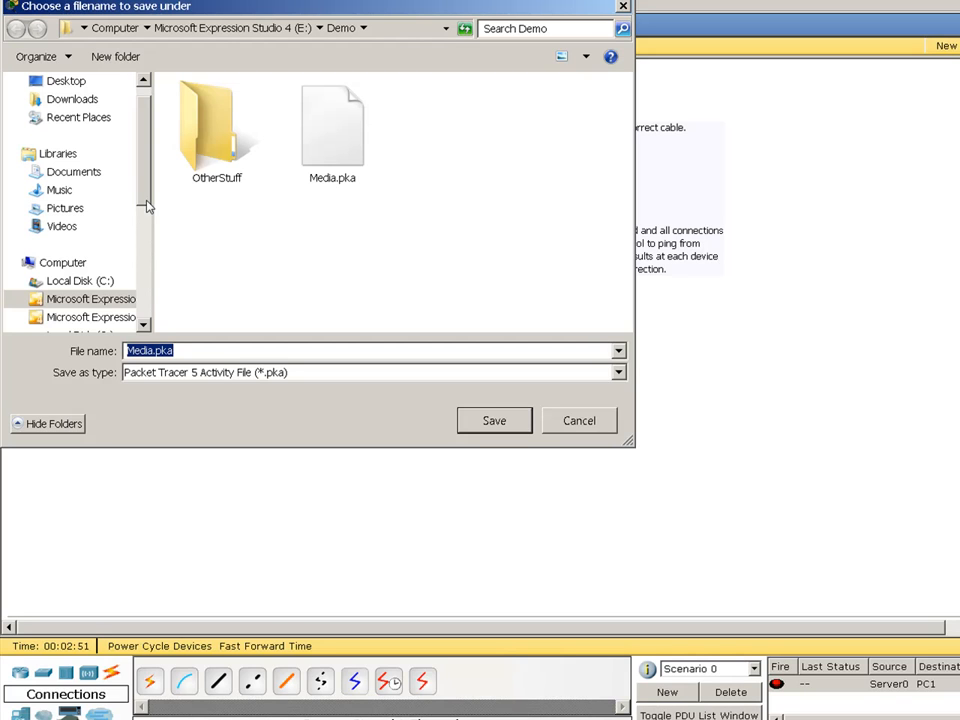
pyautogui.click(621, 9)
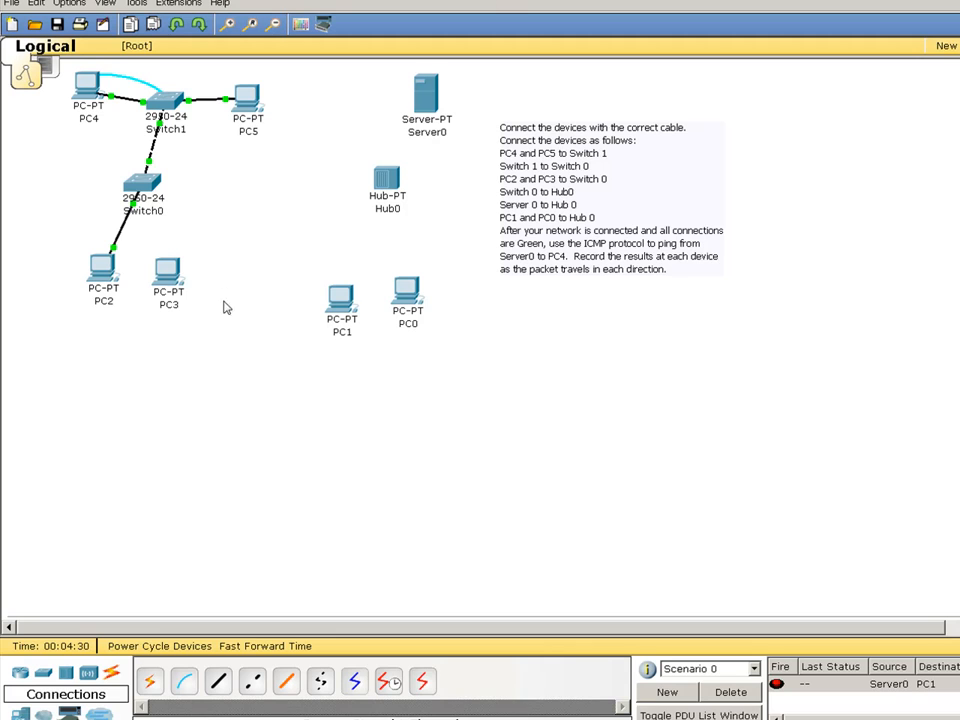
# - Cable PC1 to Hub0 Port 0 and PC0 to Hub0 Port 2 with straight-through copper
pyautogui.click(216, 690)
pyautogui.click(343, 295)
pyautogui.click(360, 313)
pyautogui.click(386, 190)
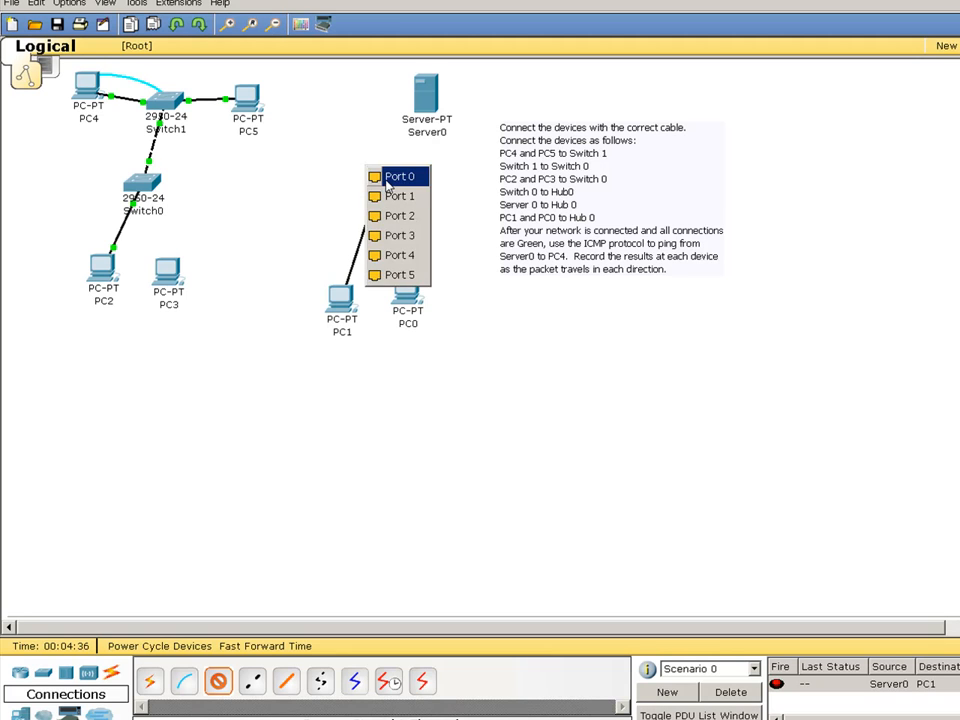
pyautogui.click(386, 178)
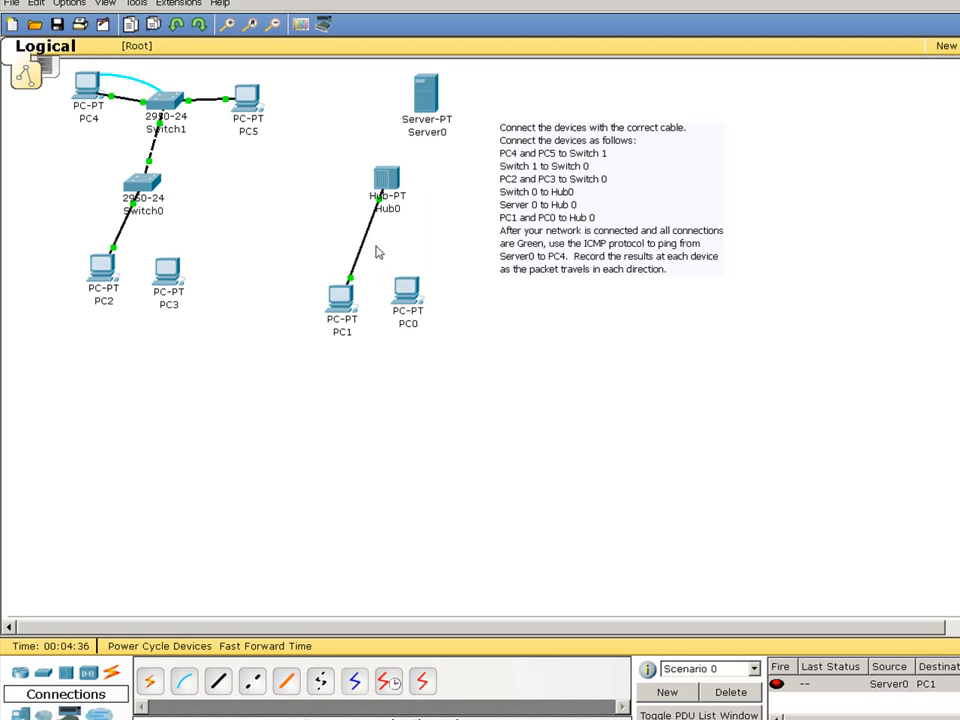
pyautogui.click(220, 685)
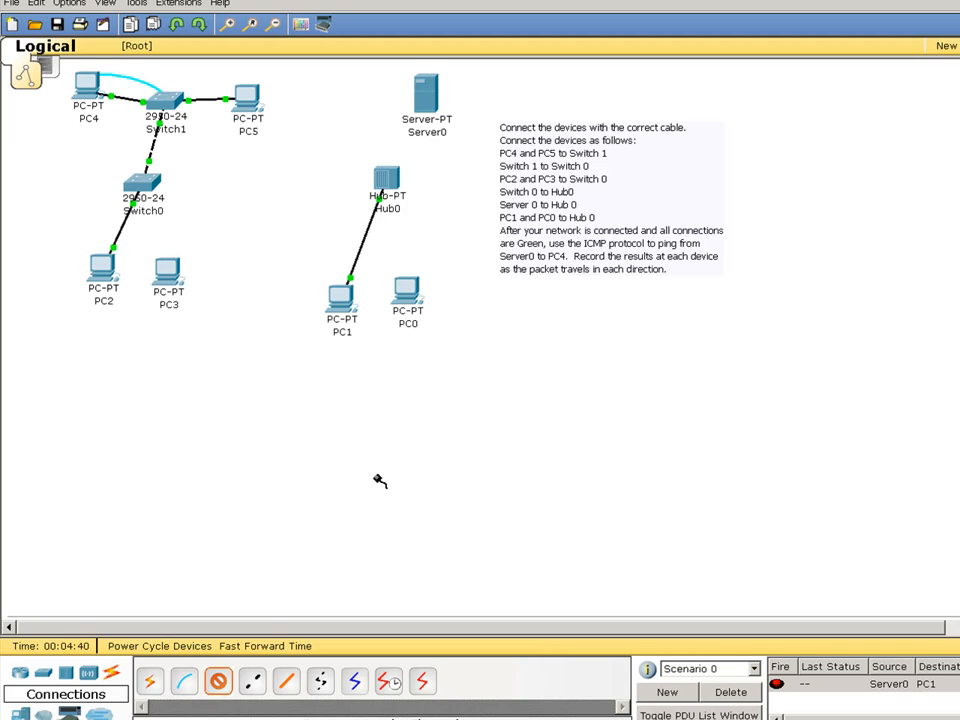
pyautogui.click(405, 290)
pyautogui.click(415, 305)
pyautogui.click(390, 186)
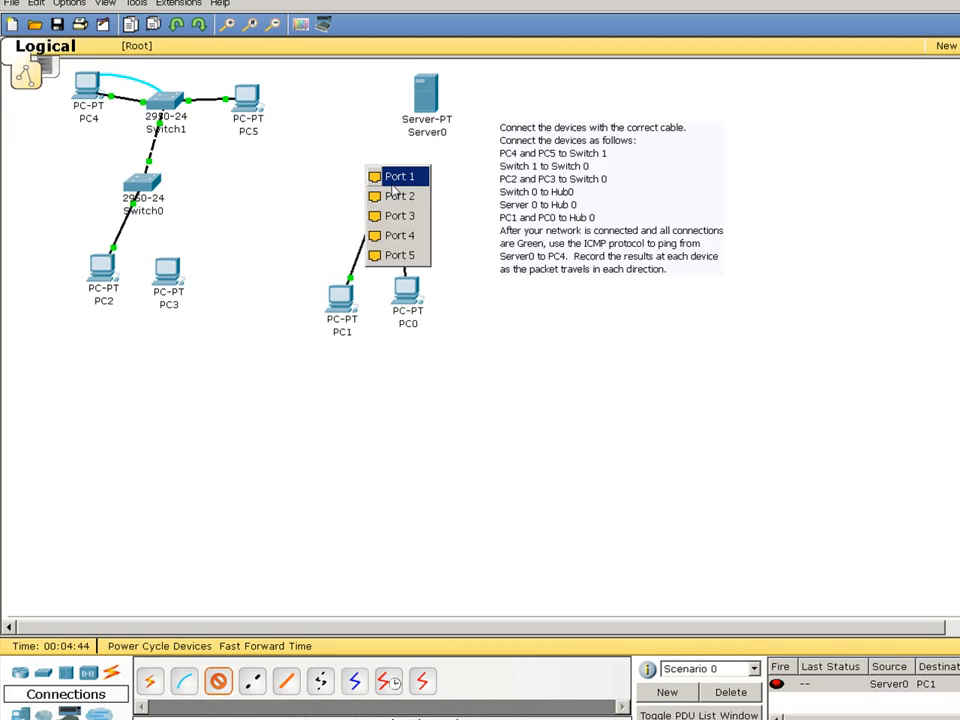
pyautogui.click(391, 197)
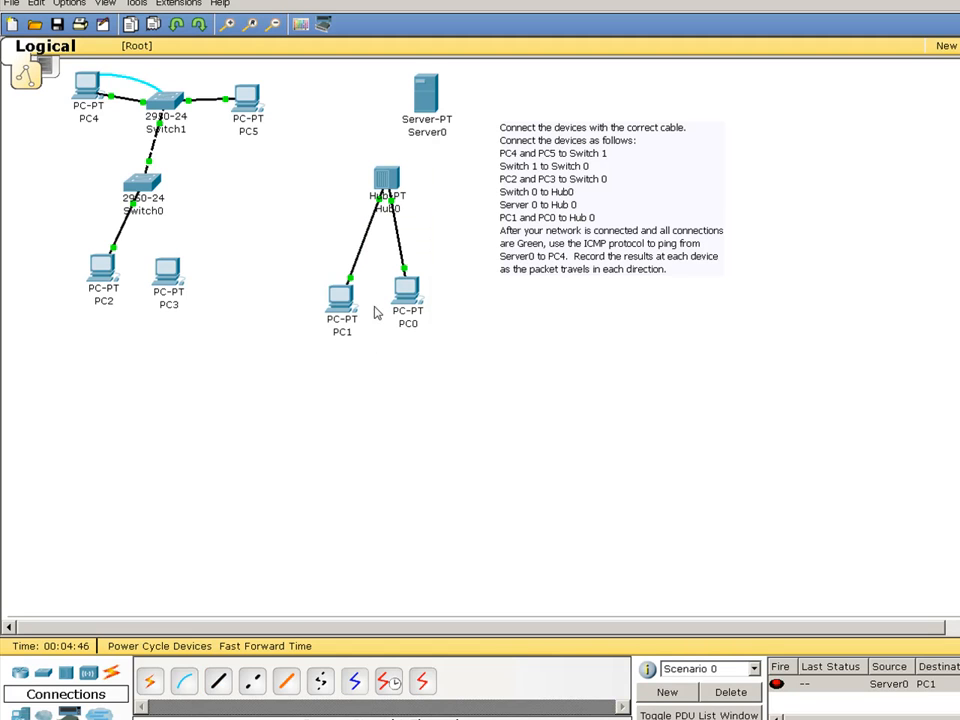
# - Cable Server0 to Hub0 Port 1 and PC3 to Switch0 FastEthernet0/3 with straight-through copper
pyautogui.click(218, 683)
pyautogui.click(426, 96)
pyautogui.click(430, 83)
pyautogui.click(388, 180)
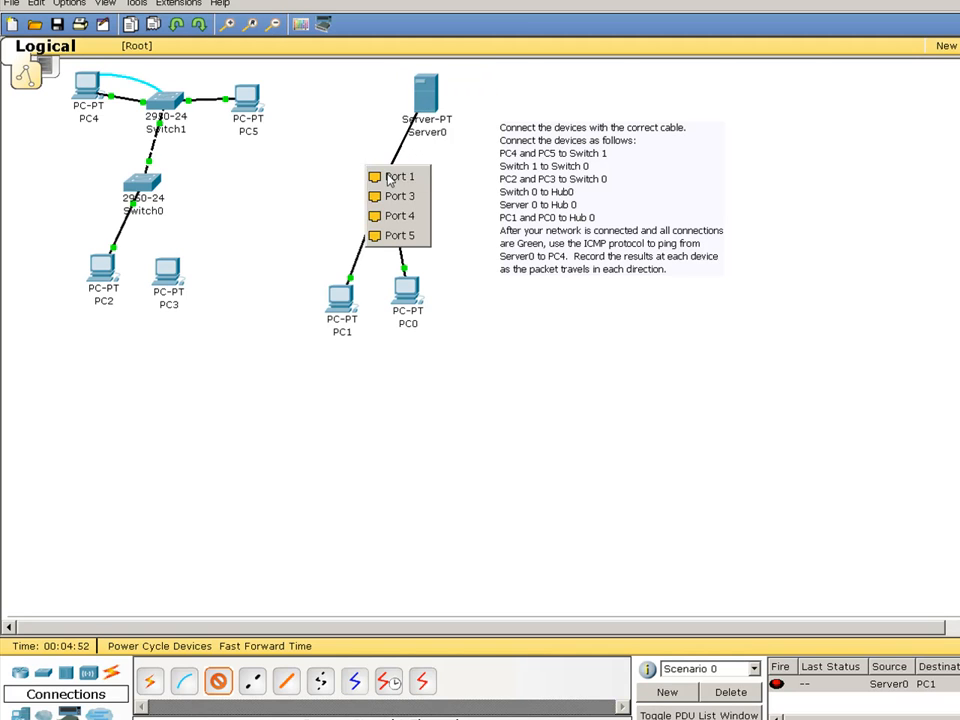
pyautogui.click(392, 178)
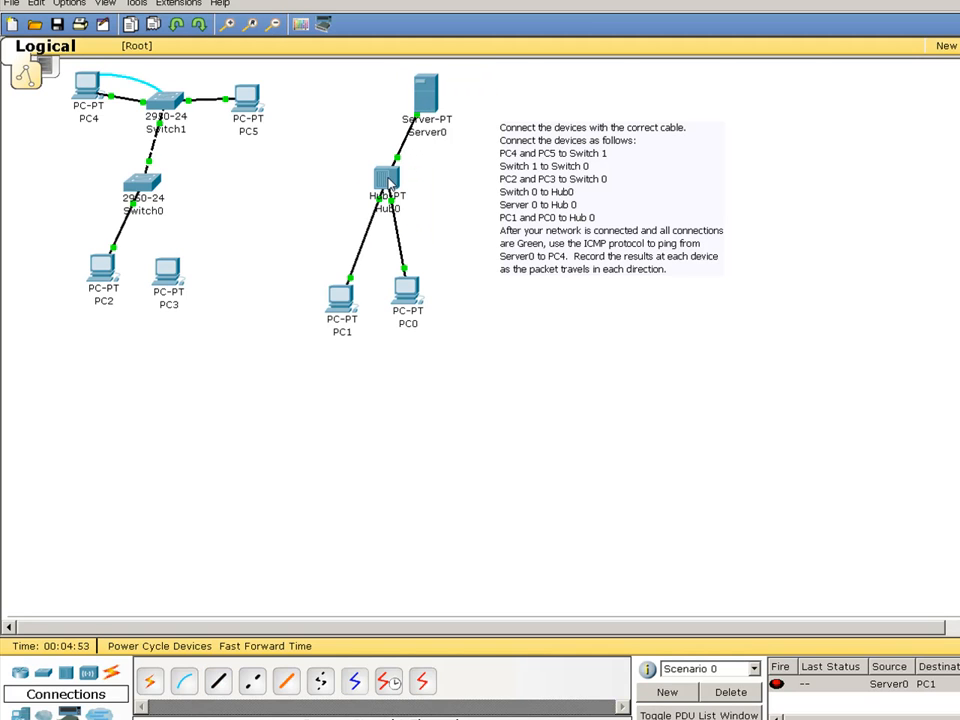
pyautogui.click(218, 683)
pyautogui.click(165, 270)
pyautogui.click(178, 284)
pyautogui.click(152, 190)
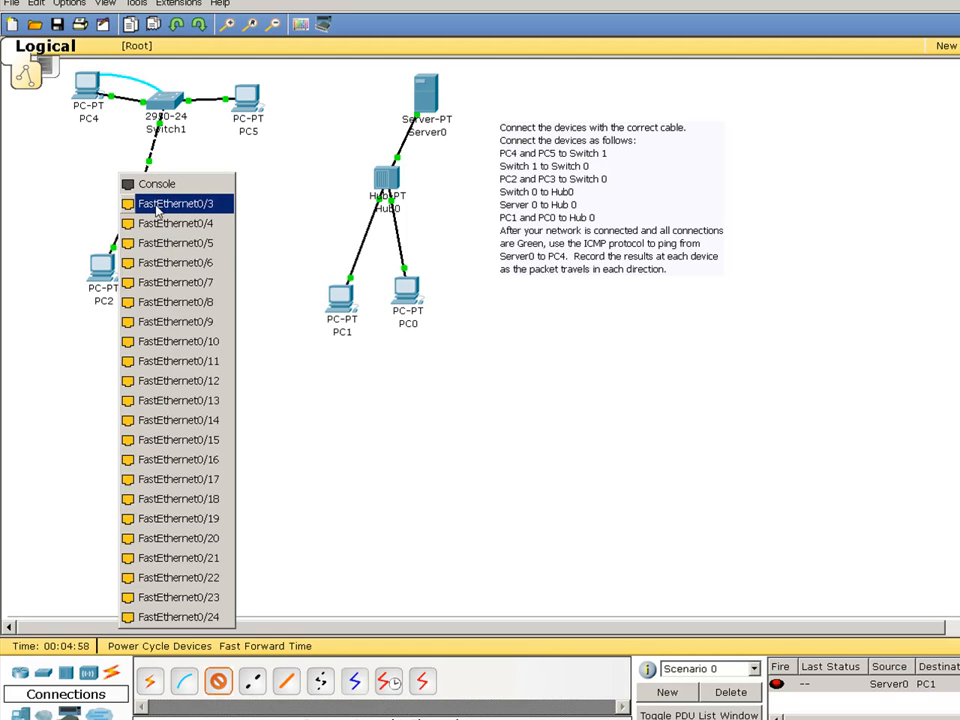
pyautogui.click(155, 204)
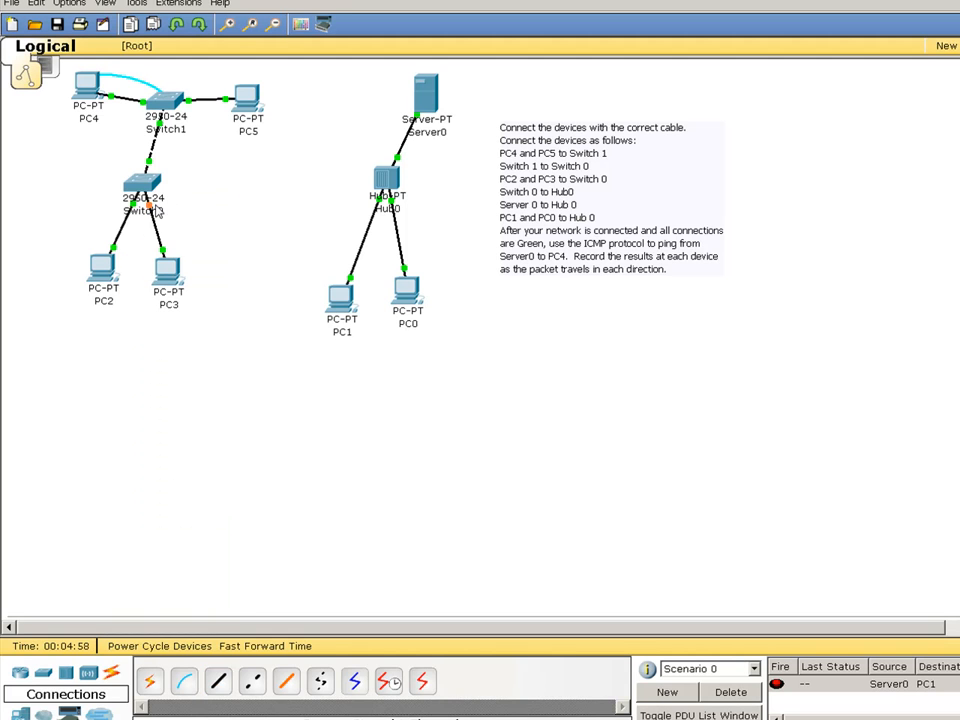
# - Run ipconfig and ipconfig /renew in PC5's Command Prompt, which report 0.0.0.0 addresses
pyautogui.click(248, 108)
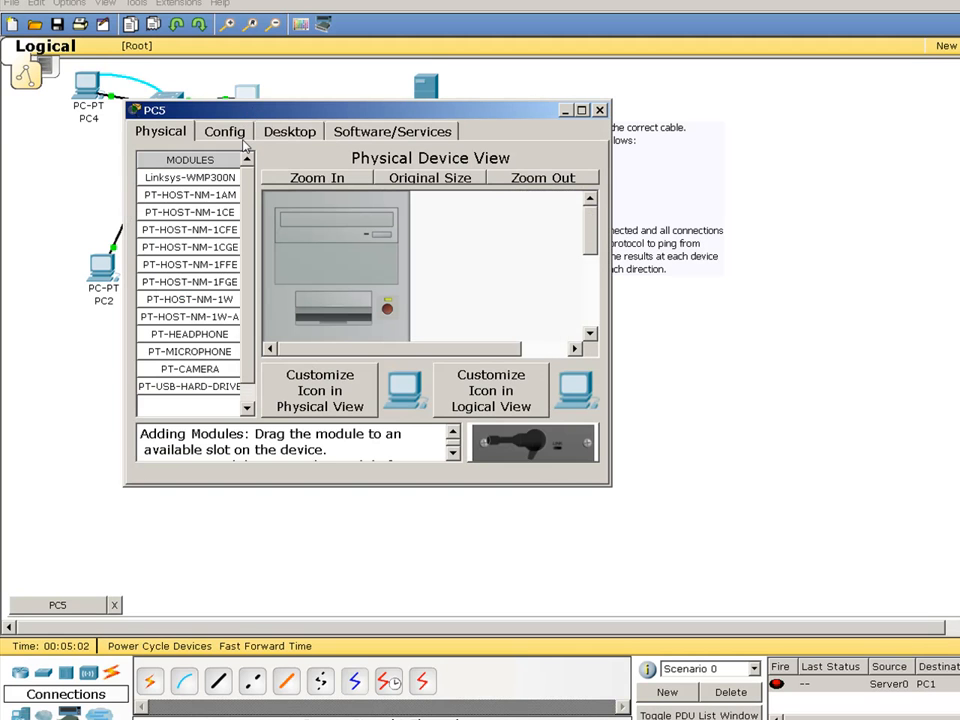
pyautogui.click(300, 134)
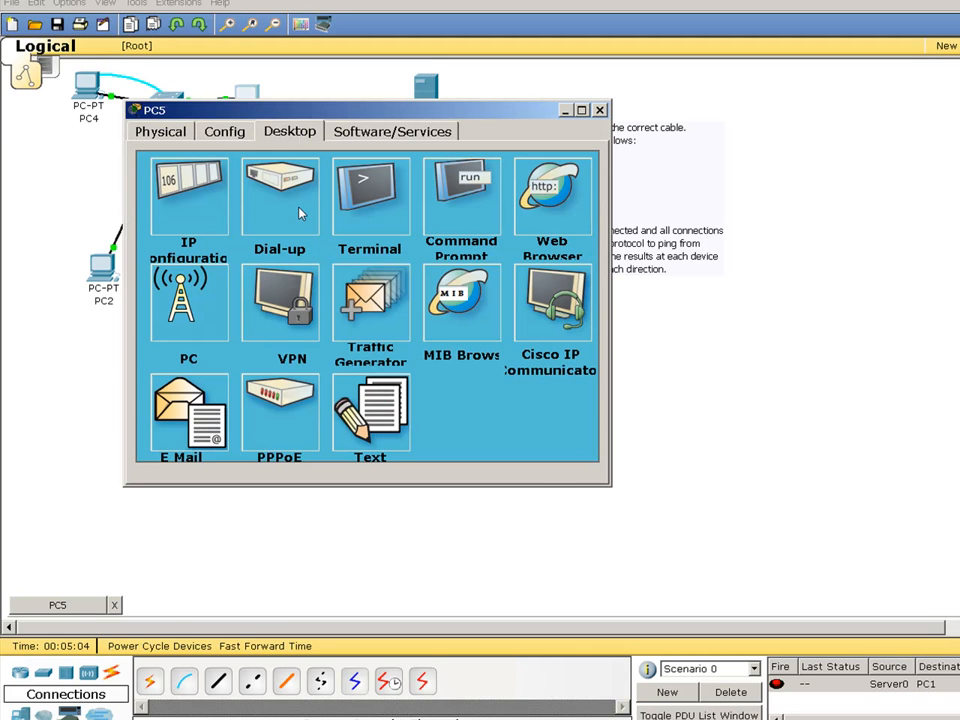
pyautogui.click(452, 210)
pyautogui.write('ipconfig')
pyautogui.press('Return')
pyautogui.write('ipconfig')
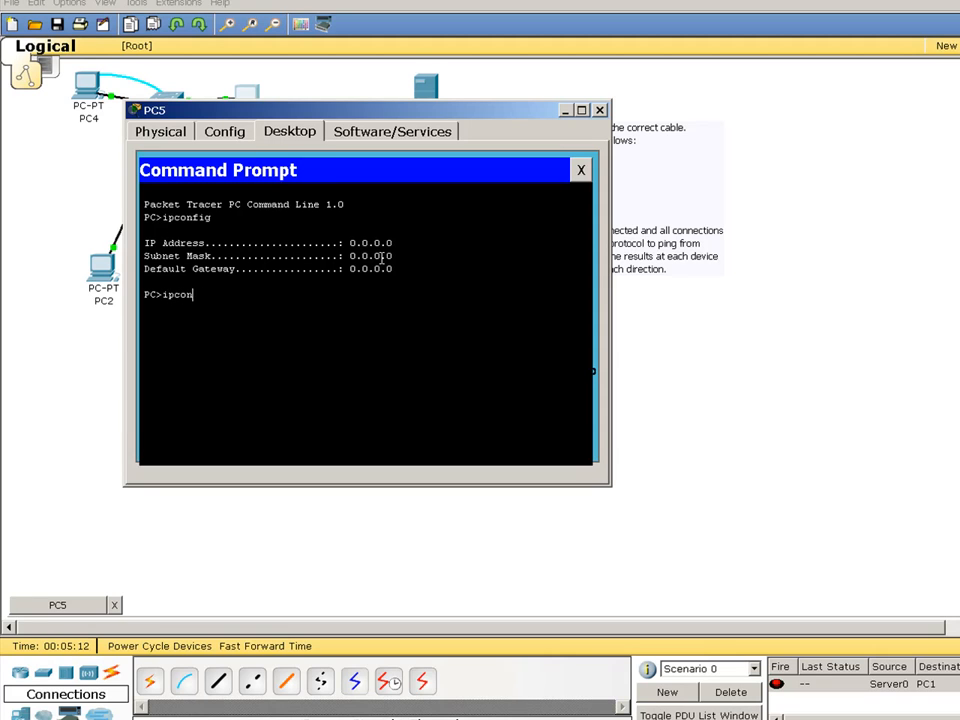
pyautogui.write(' /renew')
pyautogui.press('Return')
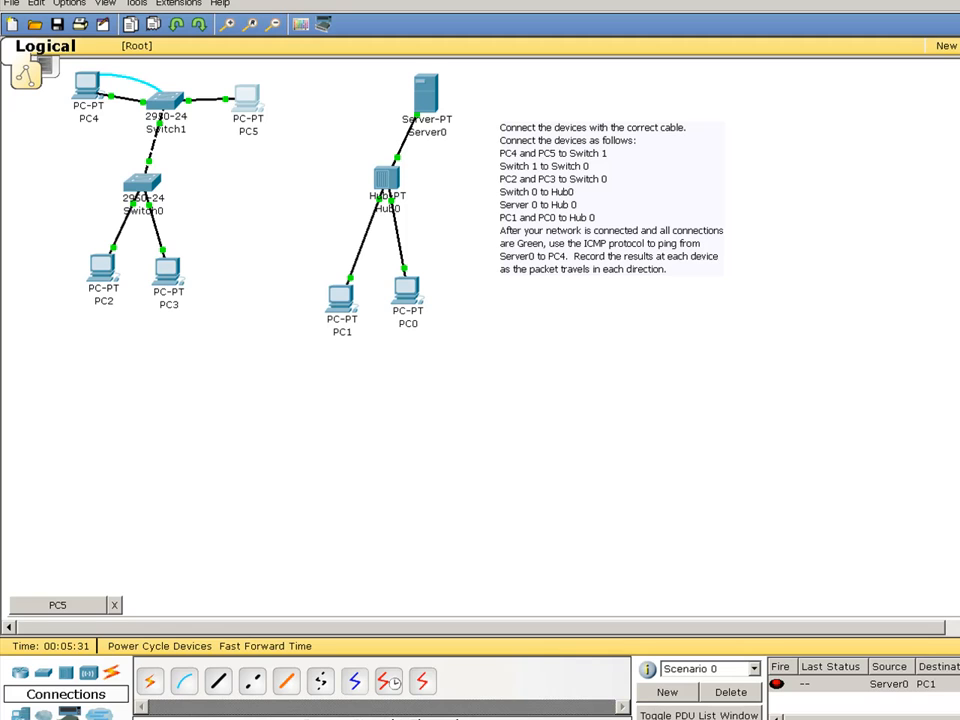
# - Join Switch0 FastEthernet0/4 to Hub0 Port 3 with a copper crossover cable, then open PC0
pyautogui.click(252, 681)
pyautogui.click(142, 185)
pyautogui.click(158, 203)
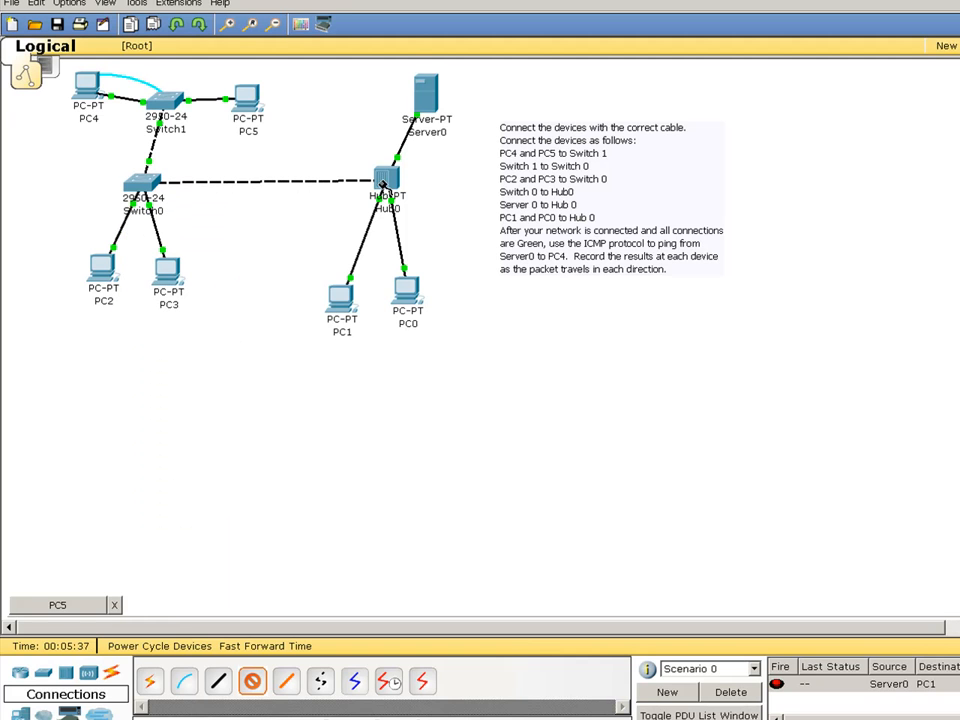
pyautogui.click(382, 180)
pyautogui.click(382, 180)
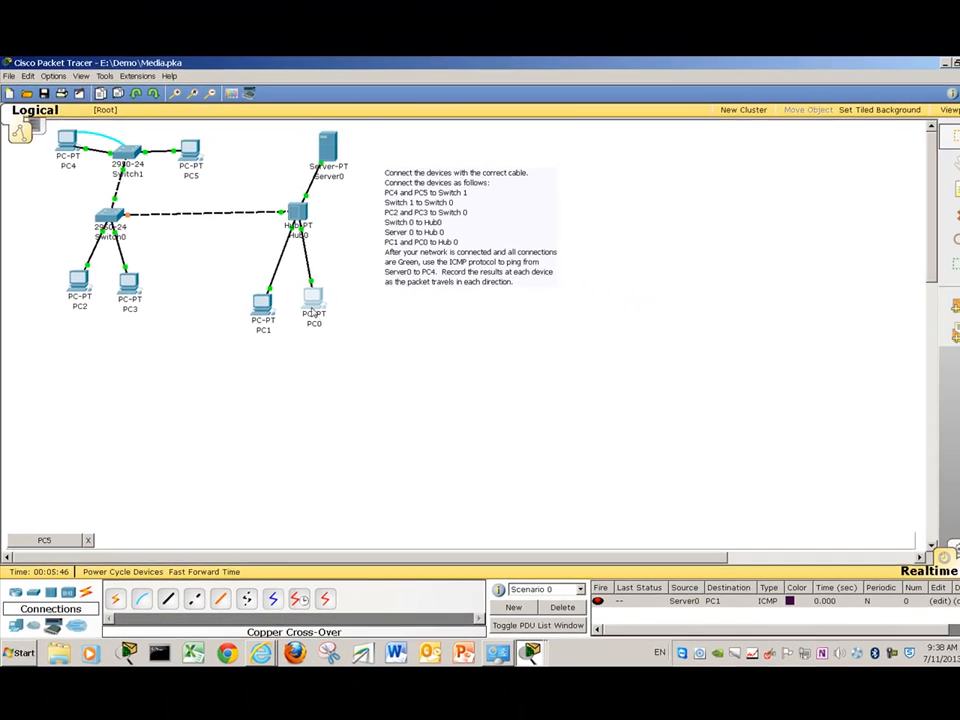
pyautogui.click(406, 290)
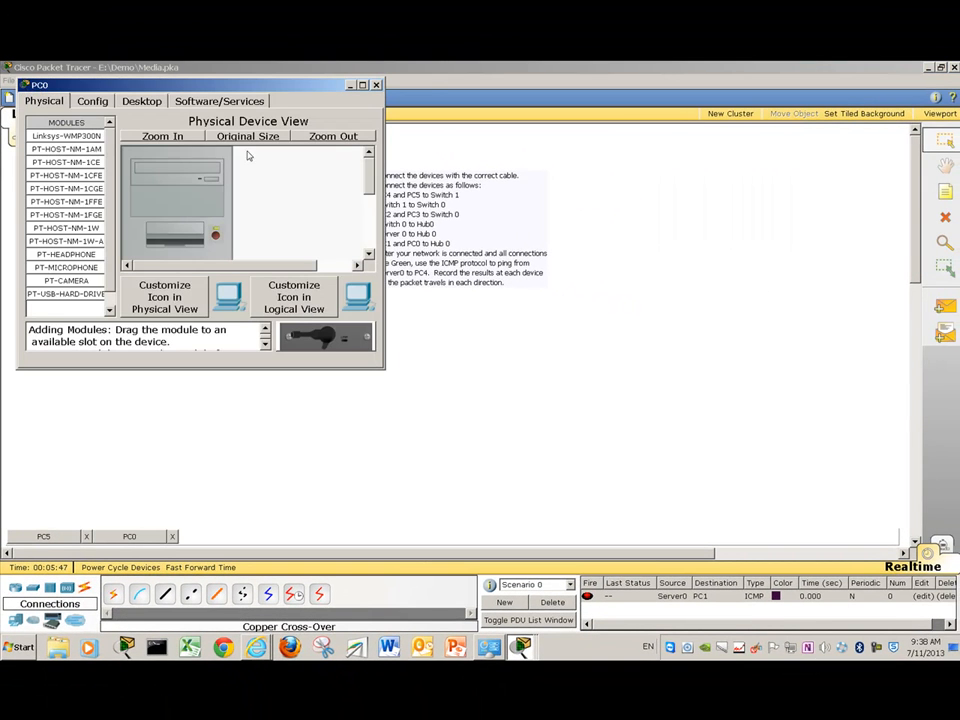
# - Run ipconfig on PC0 to read 192.168.100.3, mask 255.255.255.0, gateway 192.168.100.1, then close it
pyautogui.click(142, 102)
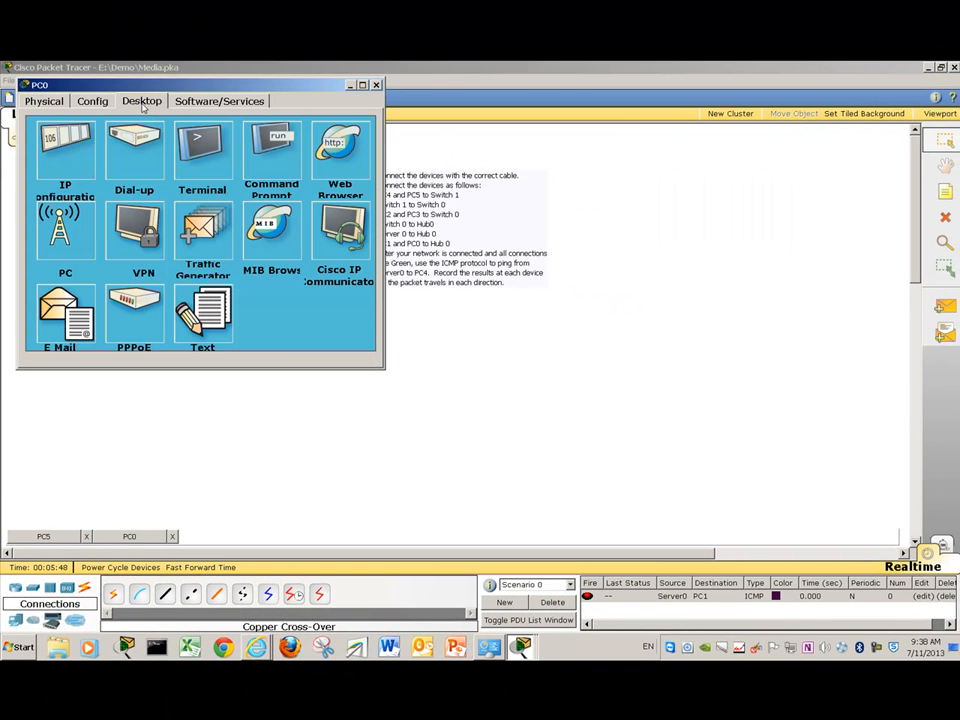
pyautogui.click(267, 150)
pyautogui.write('ipc')
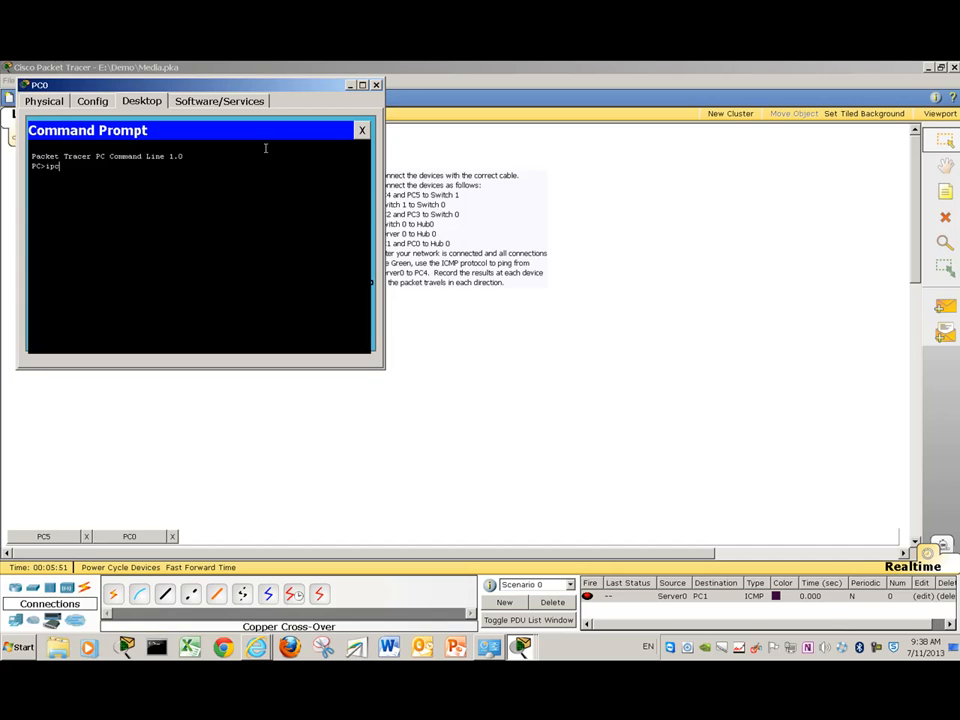
pyautogui.write('onfig')
pyautogui.press('Return')
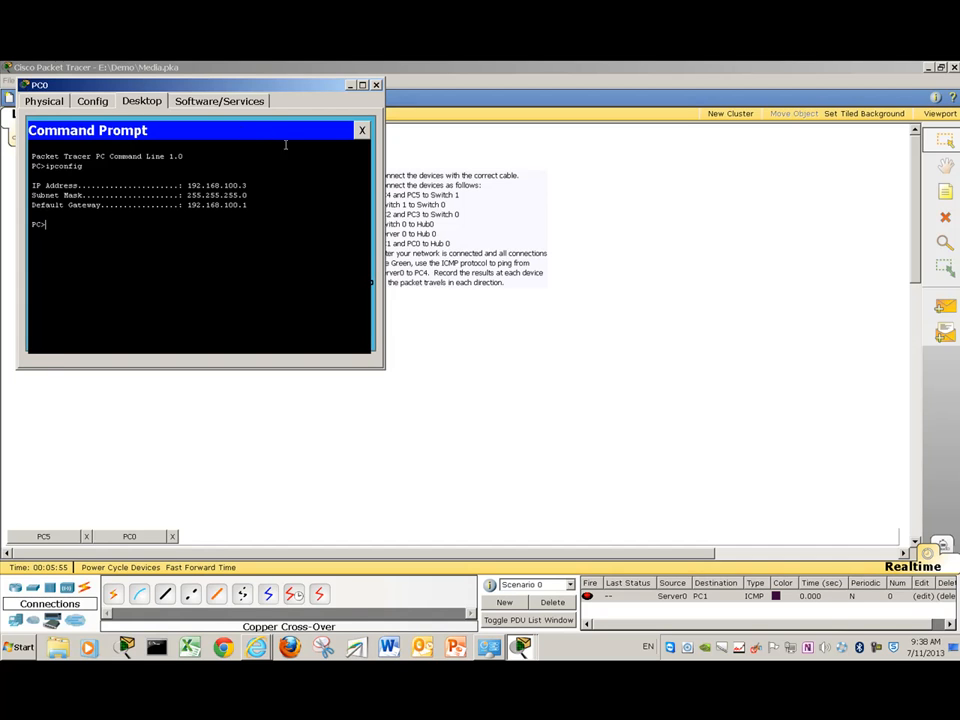
pyautogui.click(376, 84)
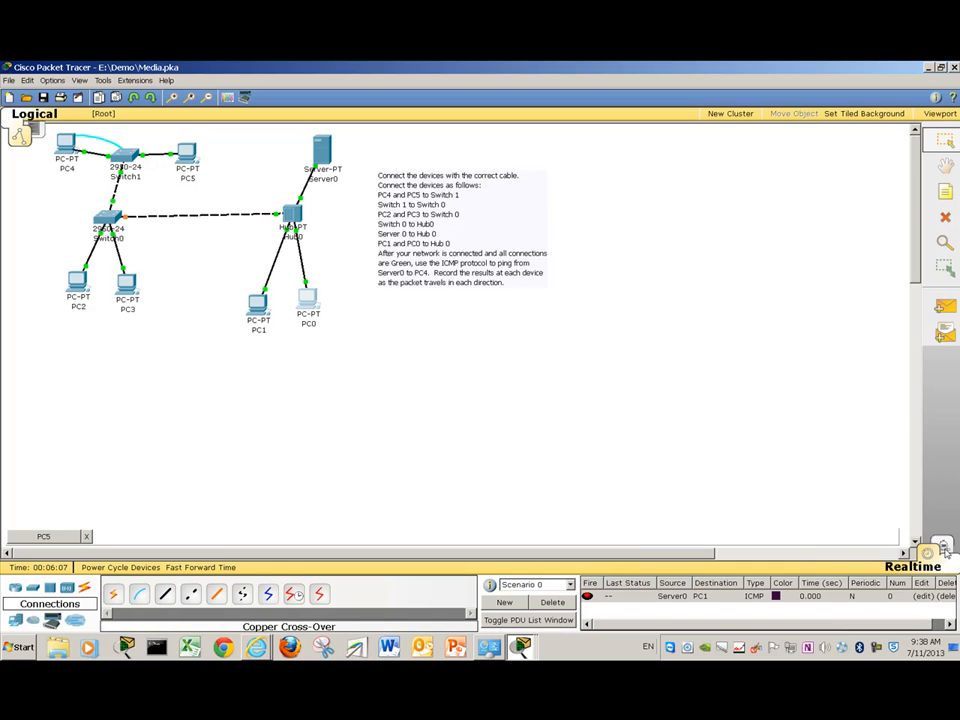
# - Enter Simulation mode and inspect the ARP/ICMP event filters and the ARP event in the list
pyautogui.click(943, 549)
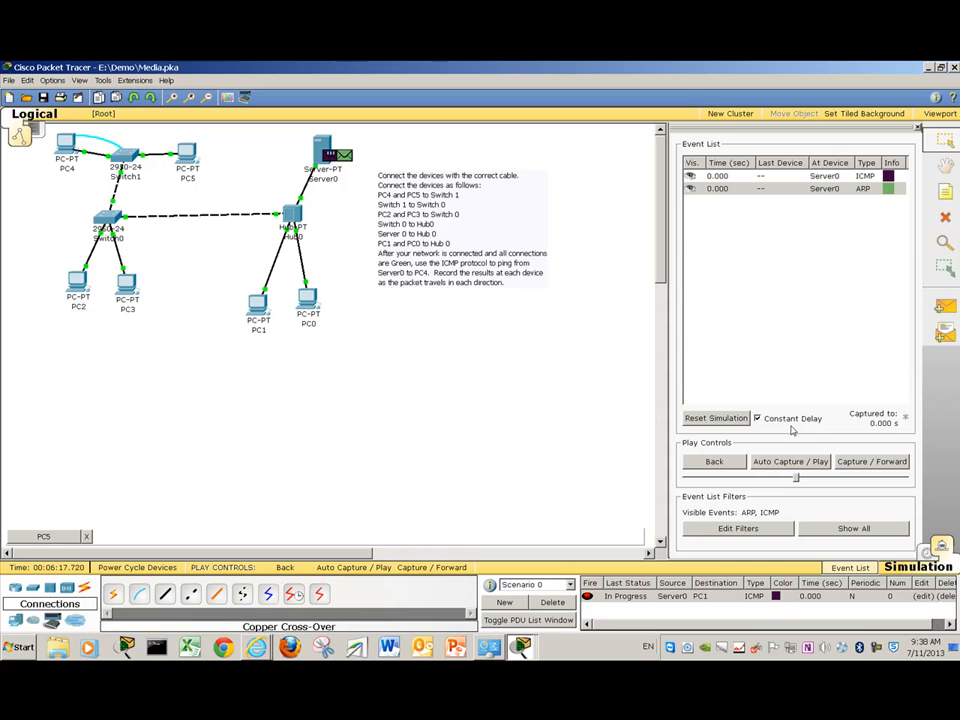
pyautogui.click(748, 530)
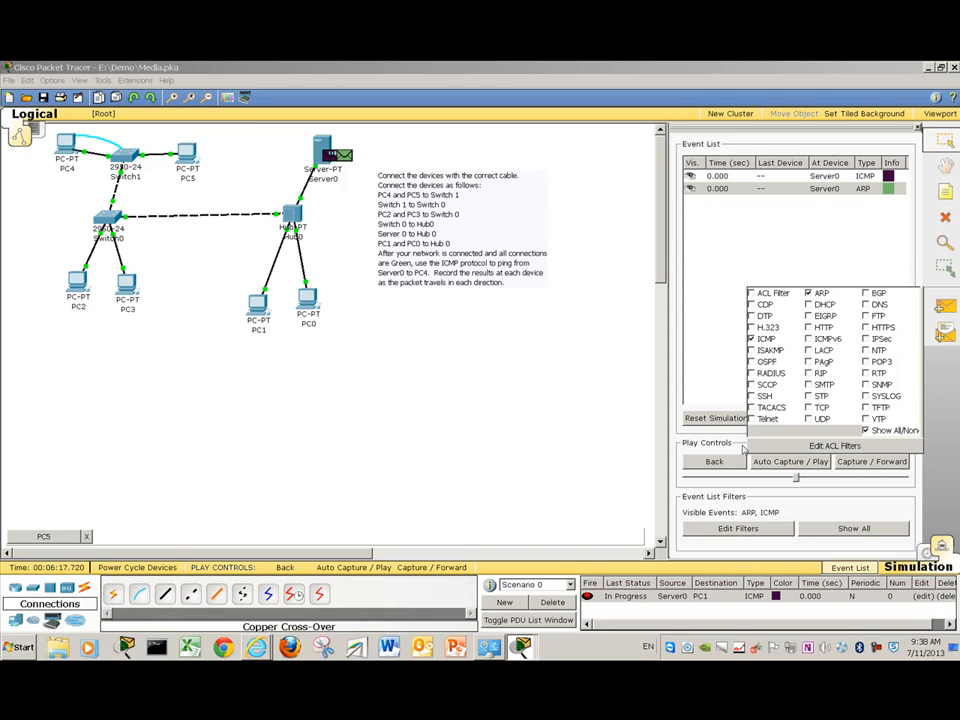
pyautogui.click(751, 190)
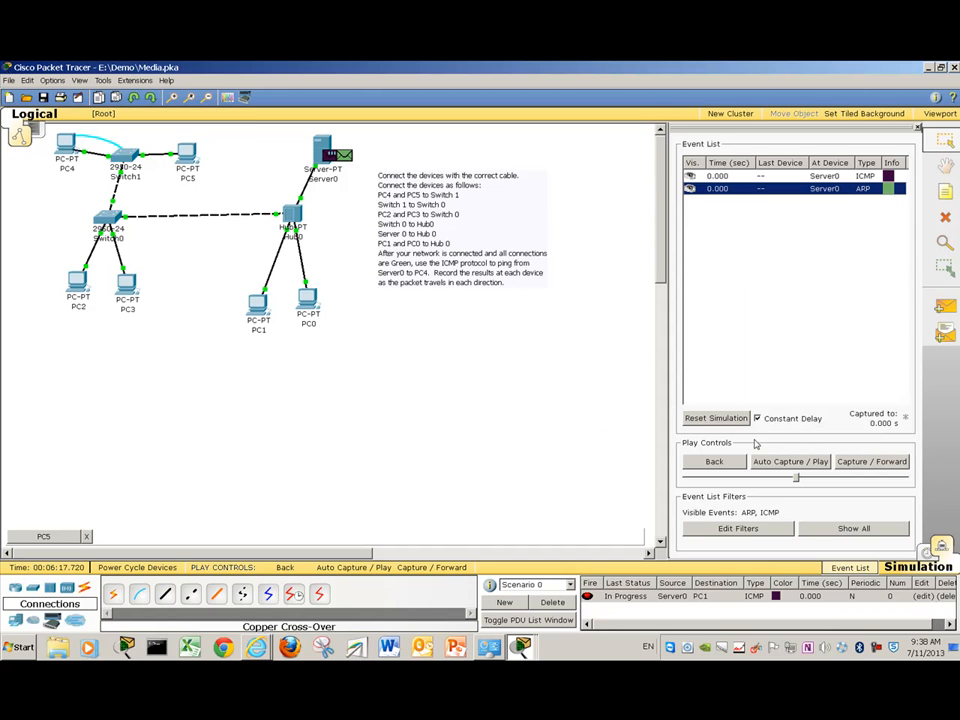
pyautogui.click(728, 420)
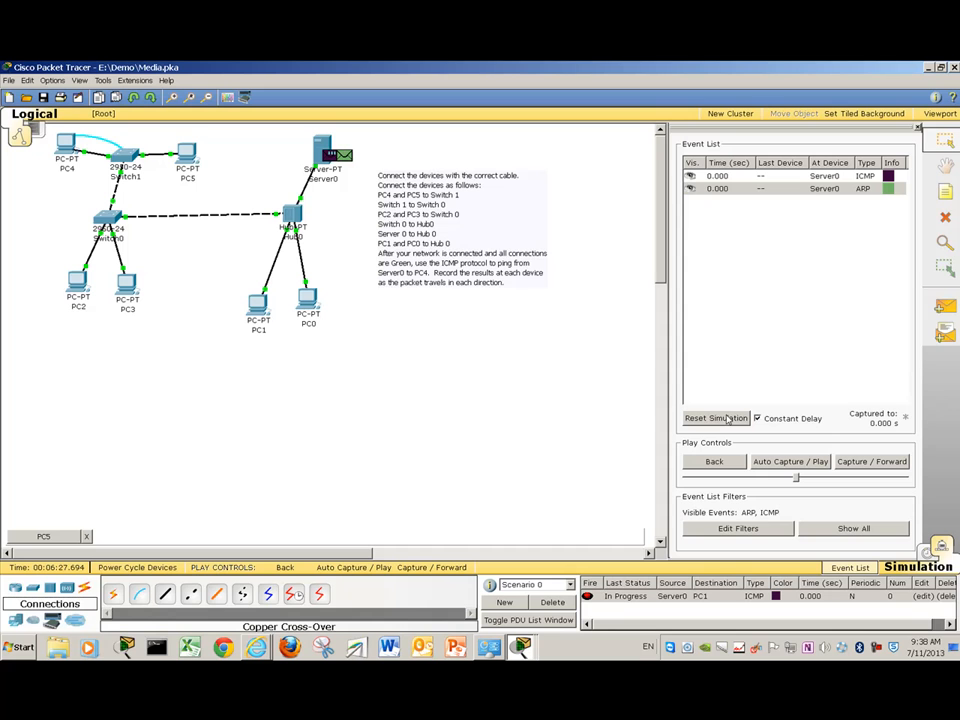
pyautogui.click(944, 336)
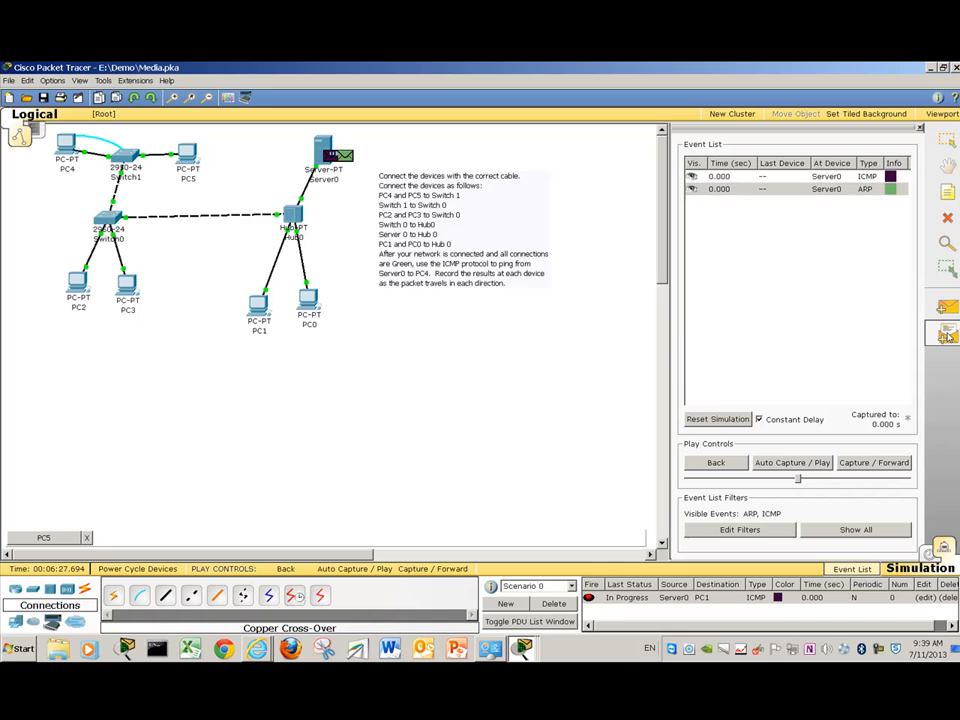
# - Queue a simple ICMP ping from PC0 to PC1, dismissing the No Functional Ports warnings for PC5 and PC2
pyautogui.click(309, 306)
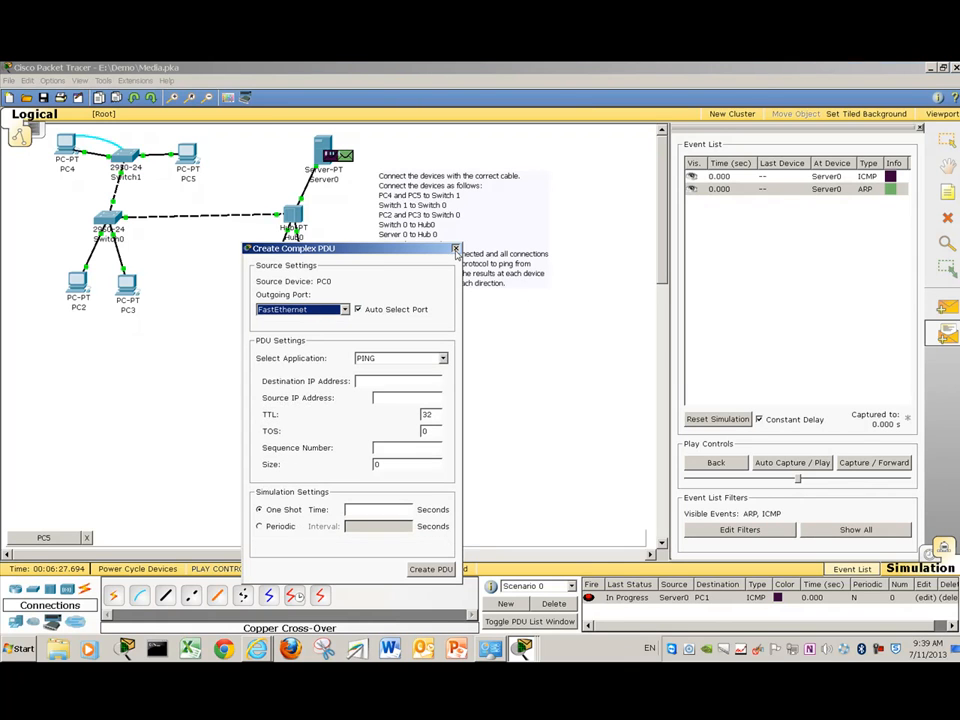
pyautogui.click(455, 249)
pyautogui.click(944, 307)
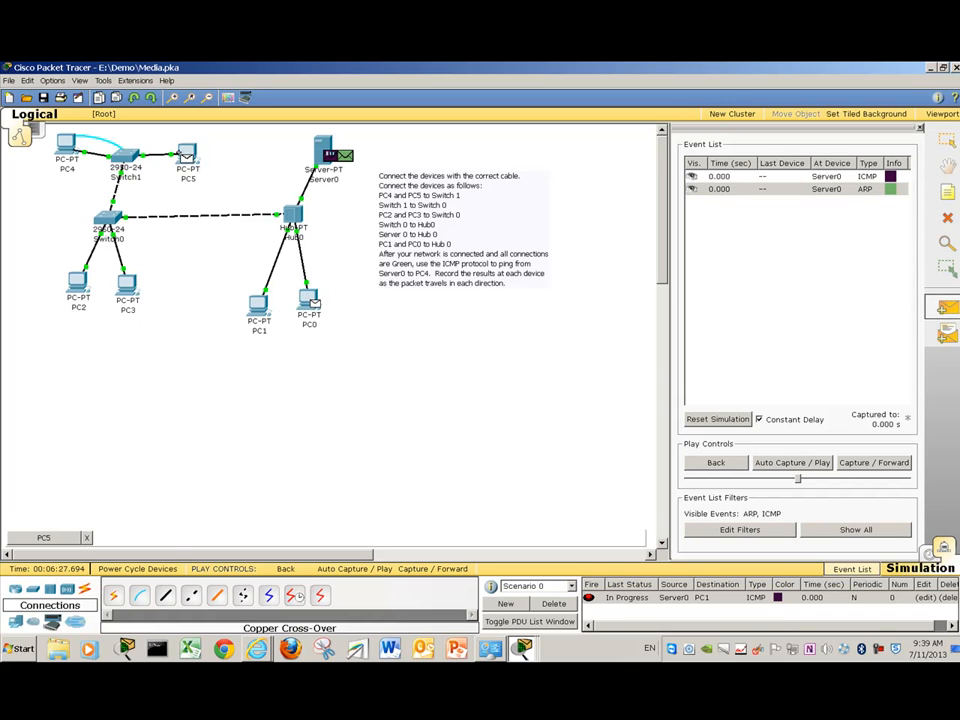
pyautogui.click(187, 155)
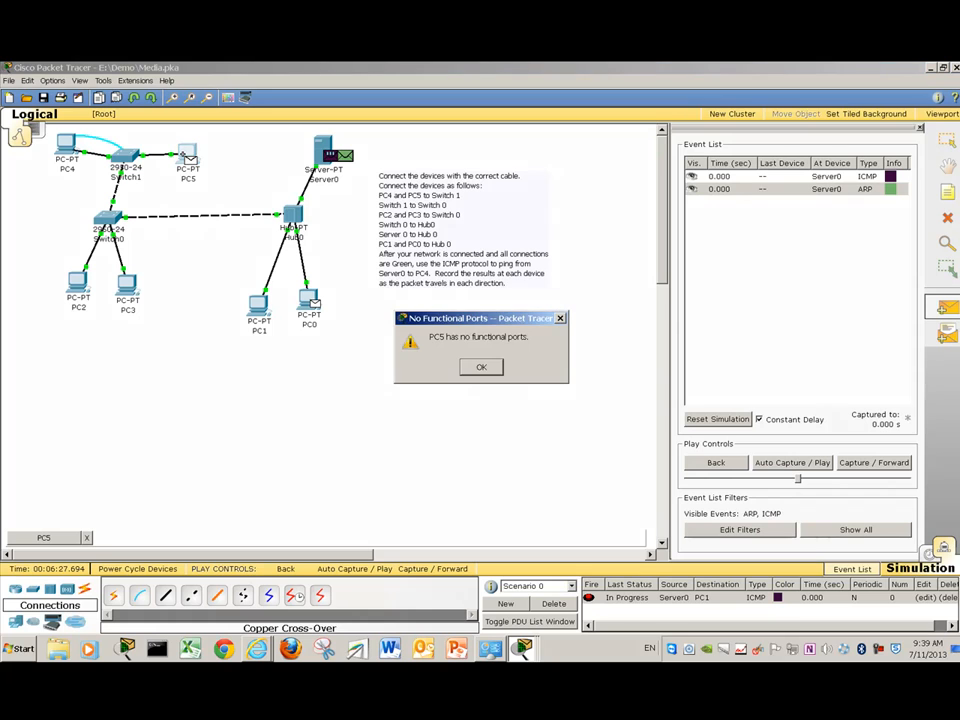
pyautogui.click(482, 368)
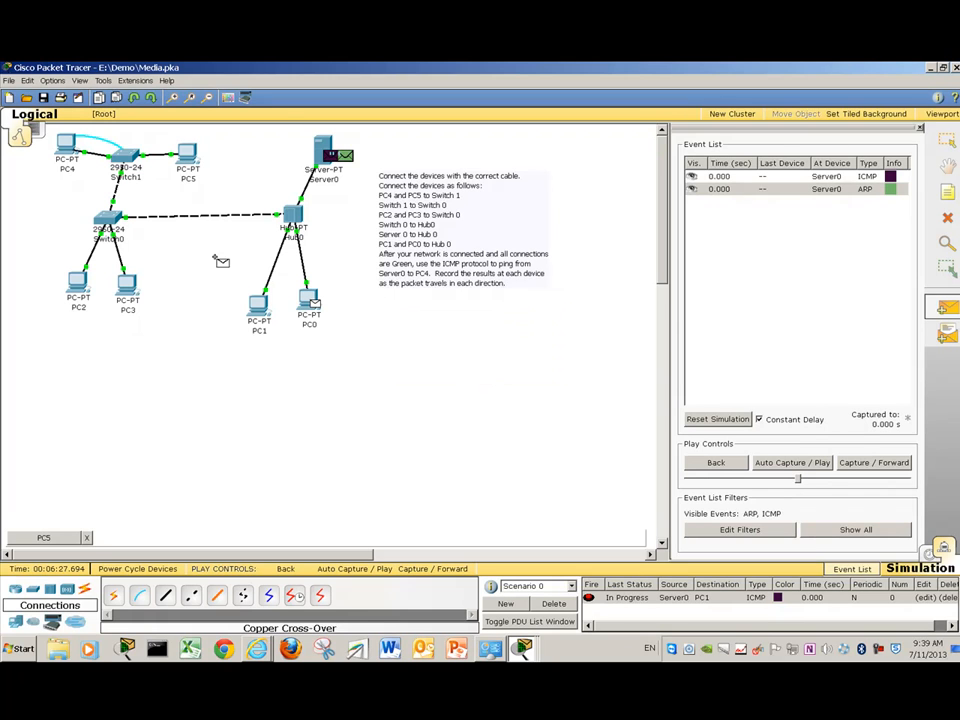
pyautogui.click(80, 282)
pyautogui.click(482, 367)
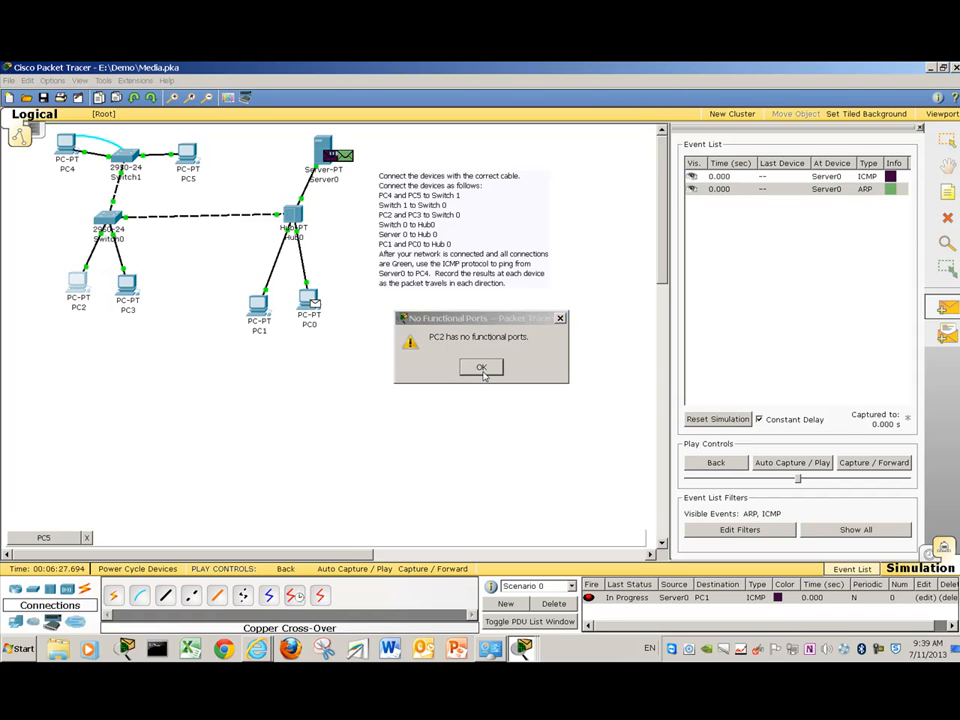
pyautogui.click(258, 302)
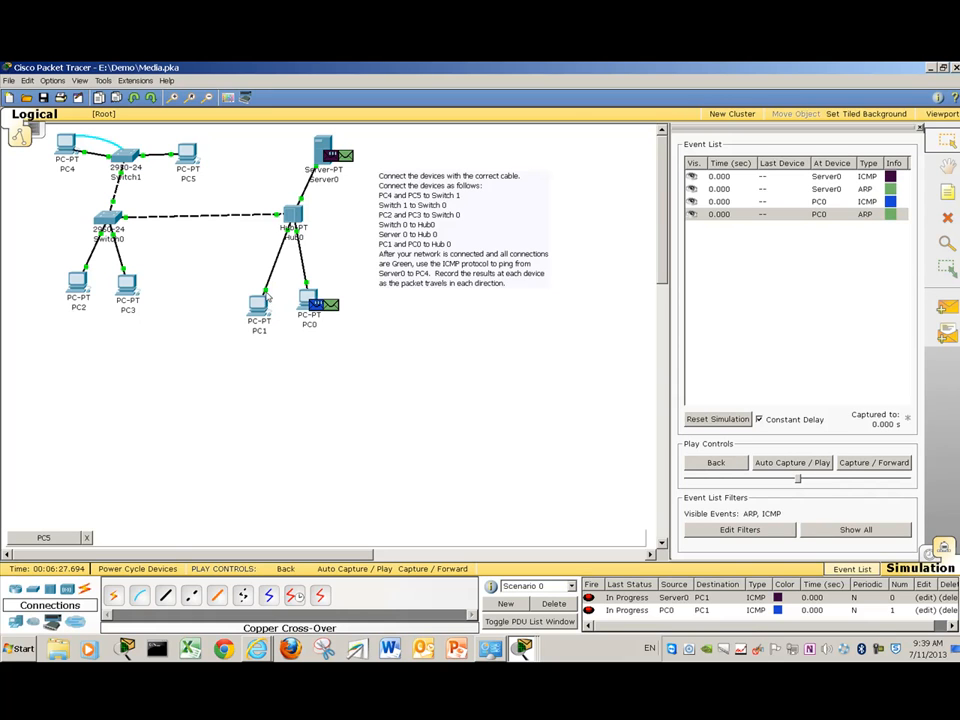
# - Play and step the simulation to 2.002 s, where both ICMP pings to PC1 end Failed
pyautogui.click(783, 465)
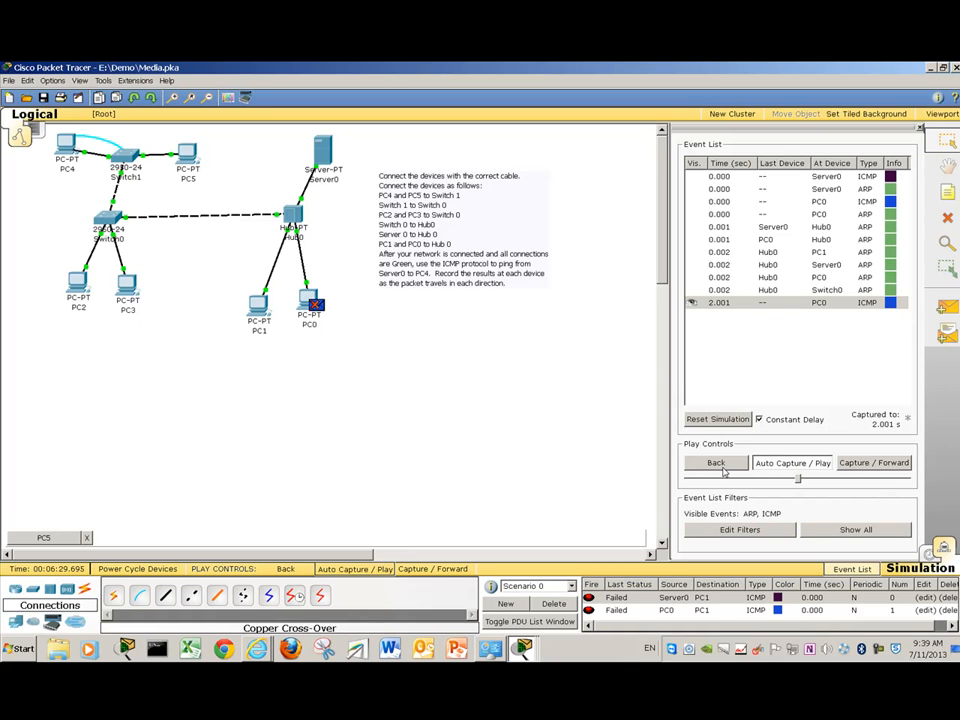
pyautogui.click(790, 465)
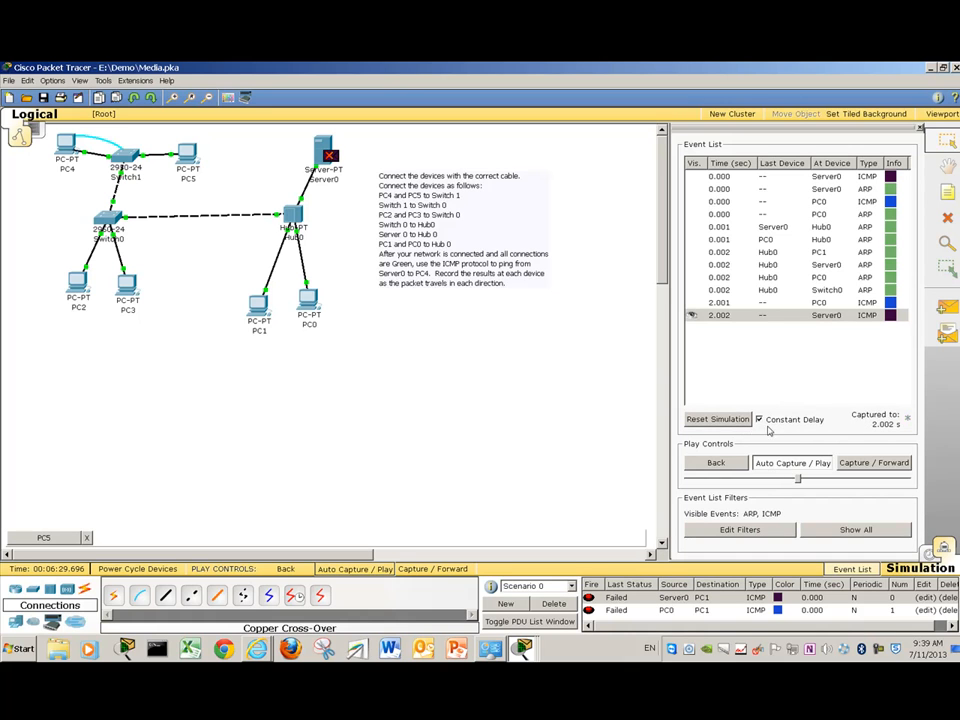
pyautogui.click(855, 468)
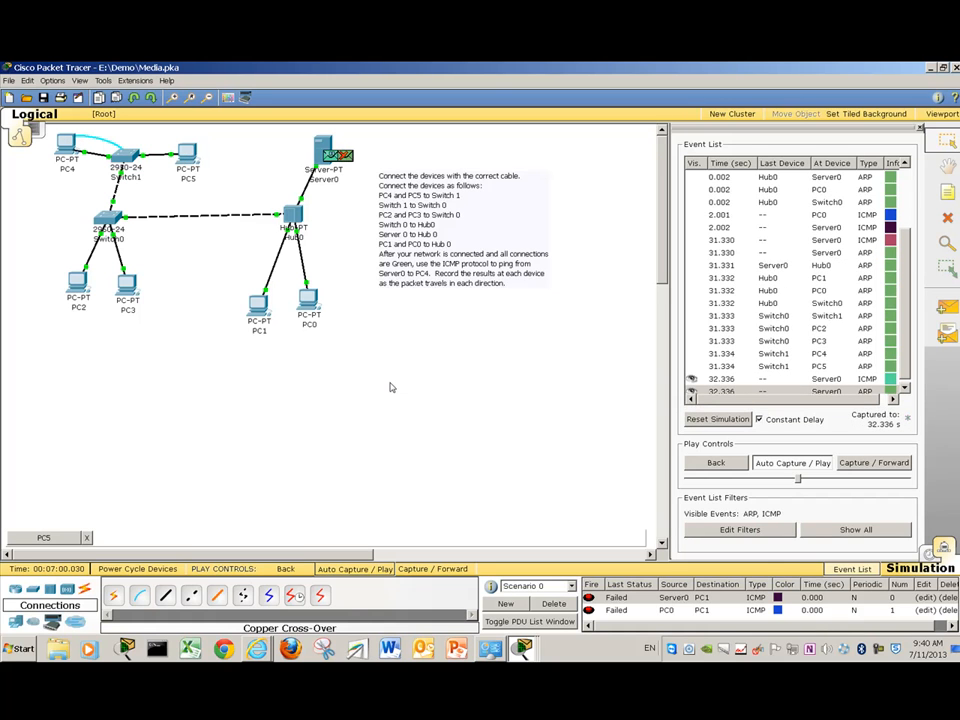
# - Reset the simulation to 0.000 s and delete Scenarios 0 through 3 with their pings
pyautogui.click(710, 420)
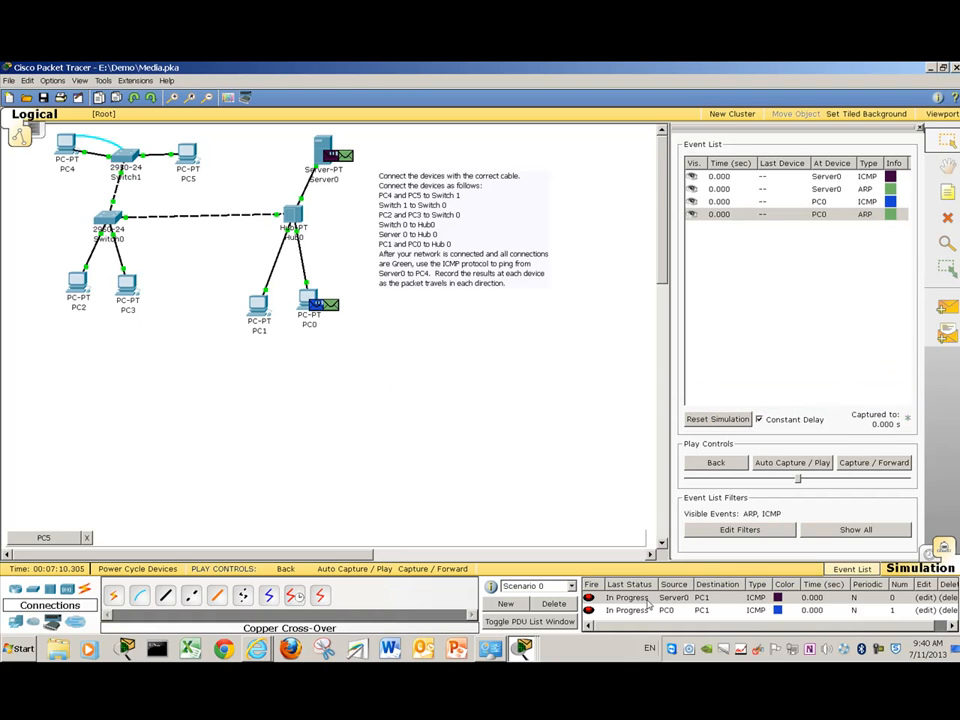
pyautogui.click(640, 598)
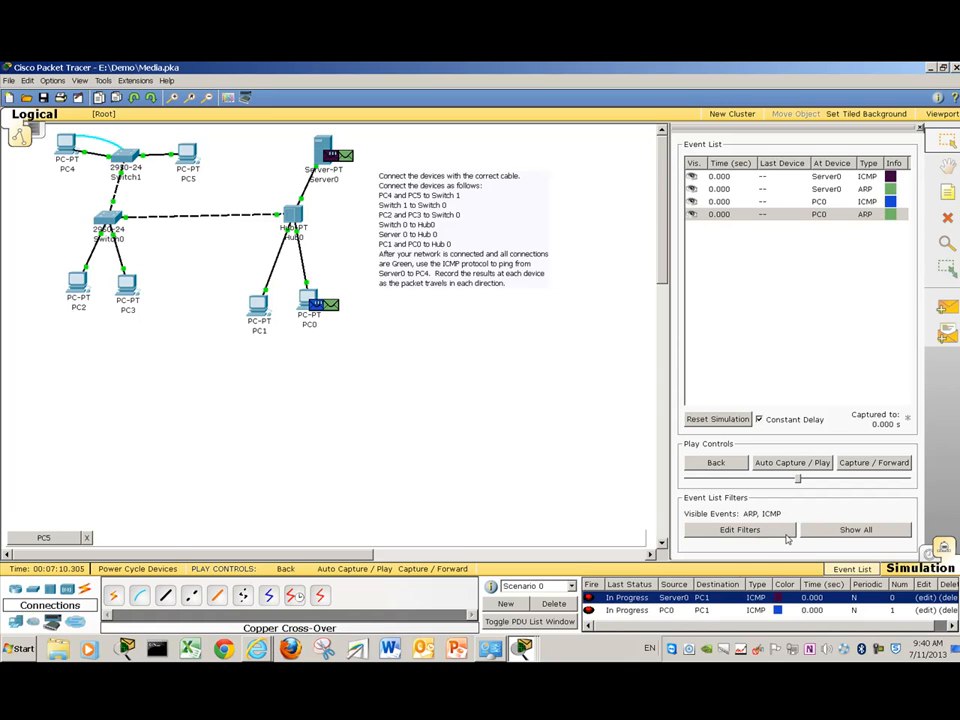
pyautogui.click(563, 603)
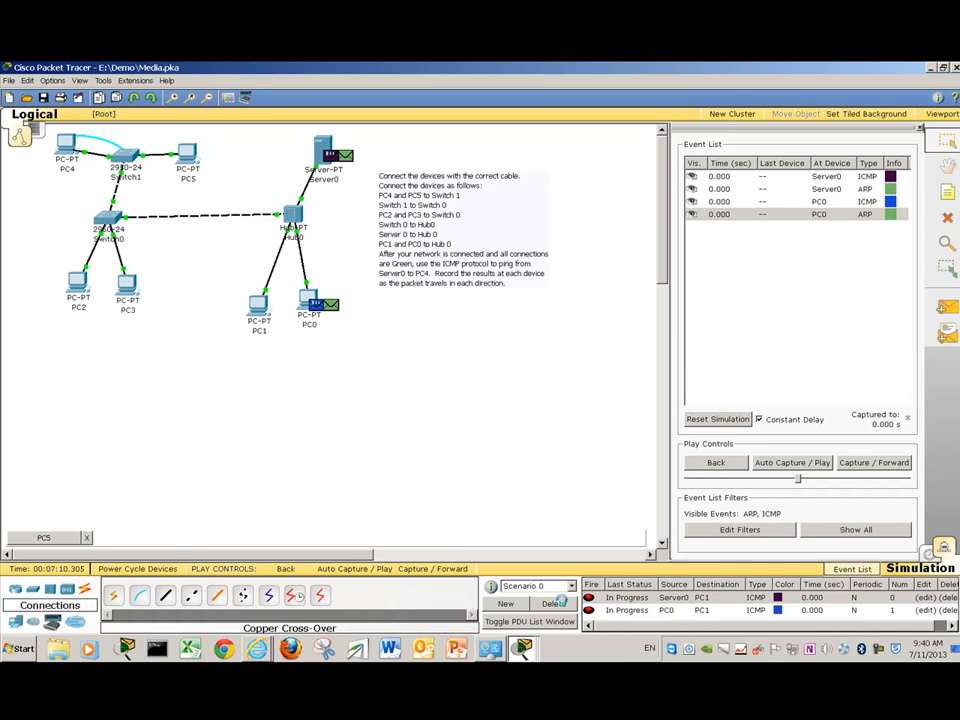
pyautogui.click(555, 604)
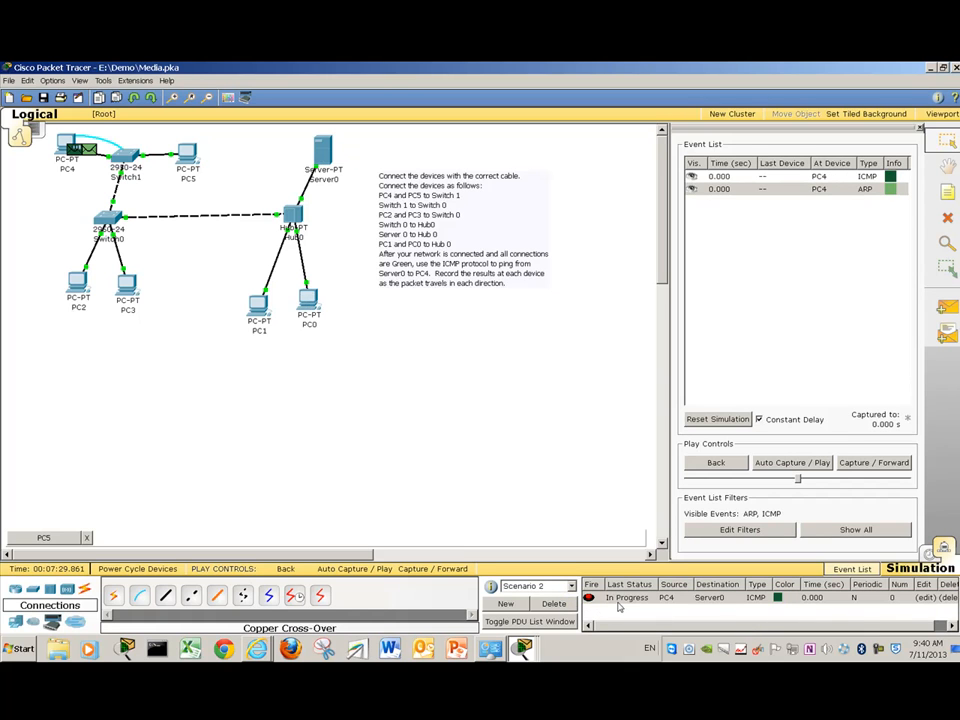
pyautogui.click(563, 606)
pyautogui.click(556, 604)
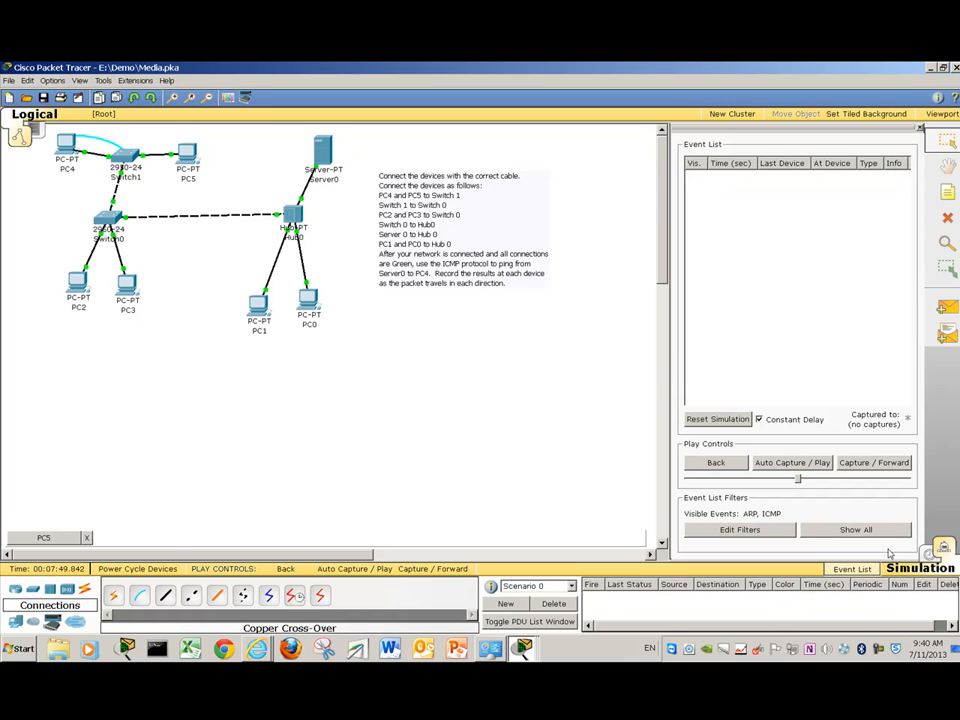
# - Queue a new simple ICMP ping from PC0 to PC5
pyautogui.click(945, 308)
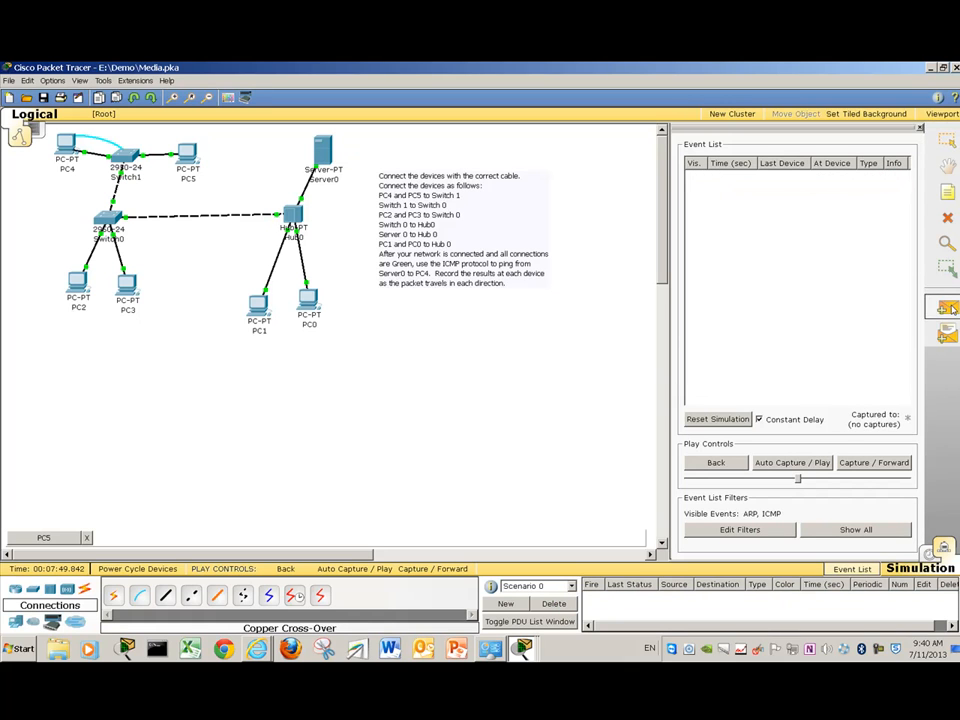
pyautogui.click(308, 298)
pyautogui.click(190, 160)
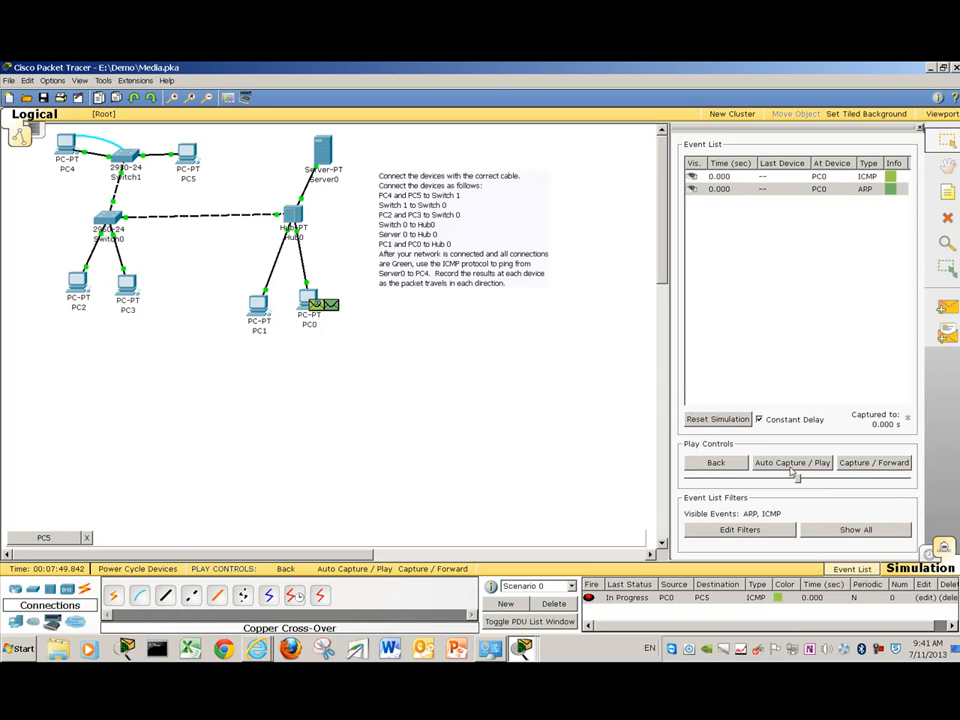
# - Play the PC0-to-PC5 ping until ARP replies from PC5 return to PC0 at 0.009 s
pyautogui.click(793, 464)
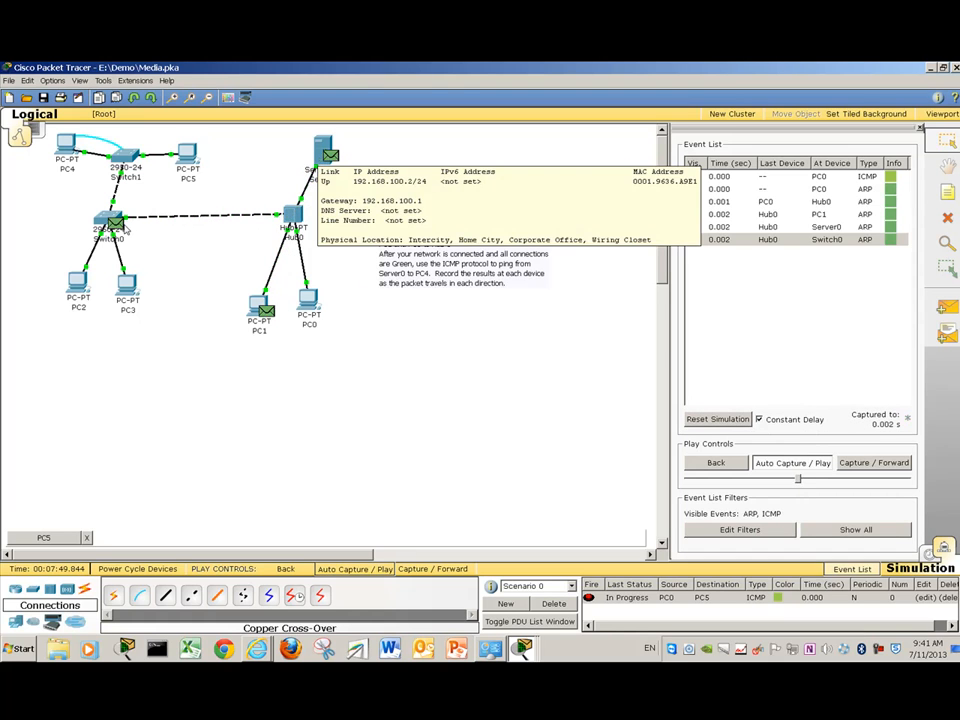
pyautogui.moveTo(137, 236)
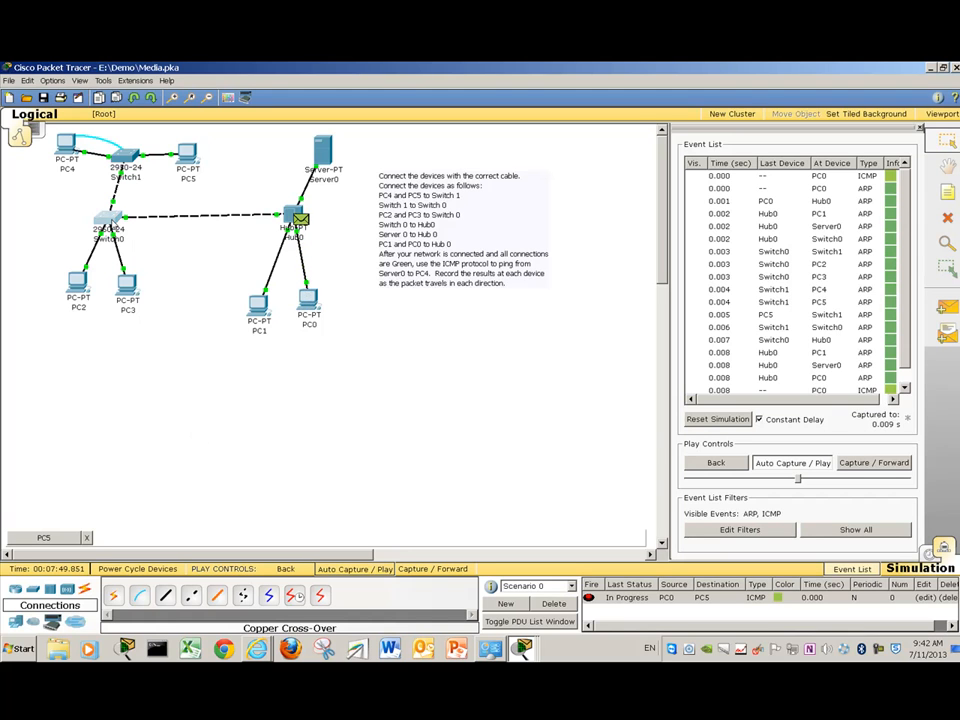
# - Open Switch0's CLI, enter privileged mode with en, and attempt the show mac-address-table command
pyautogui.click(107, 217)
pyautogui.click(192, 163)
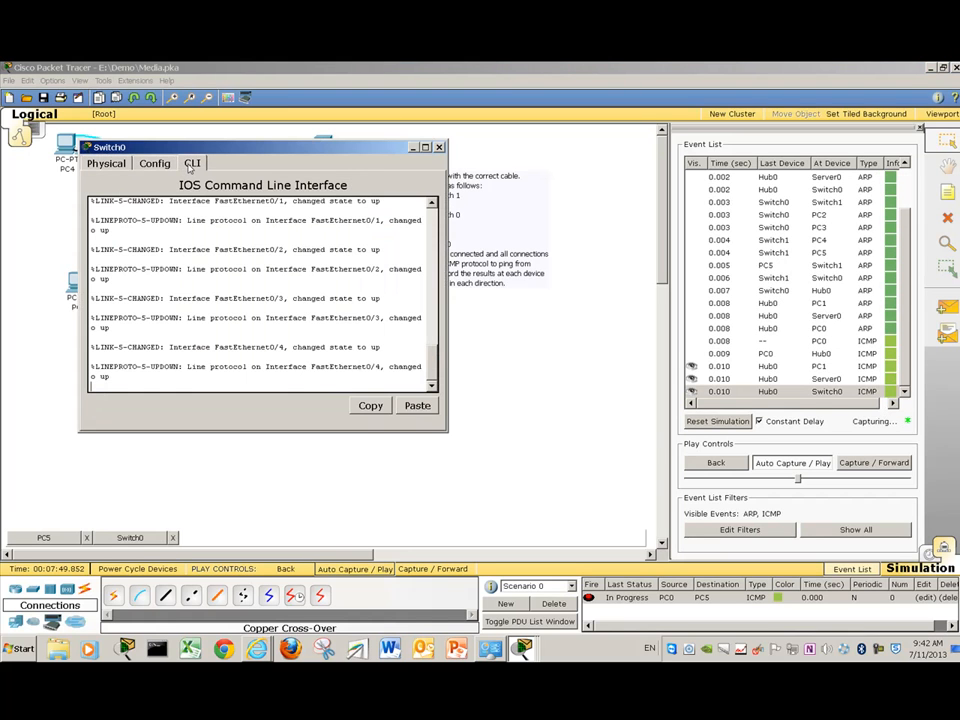
pyautogui.press('Return')
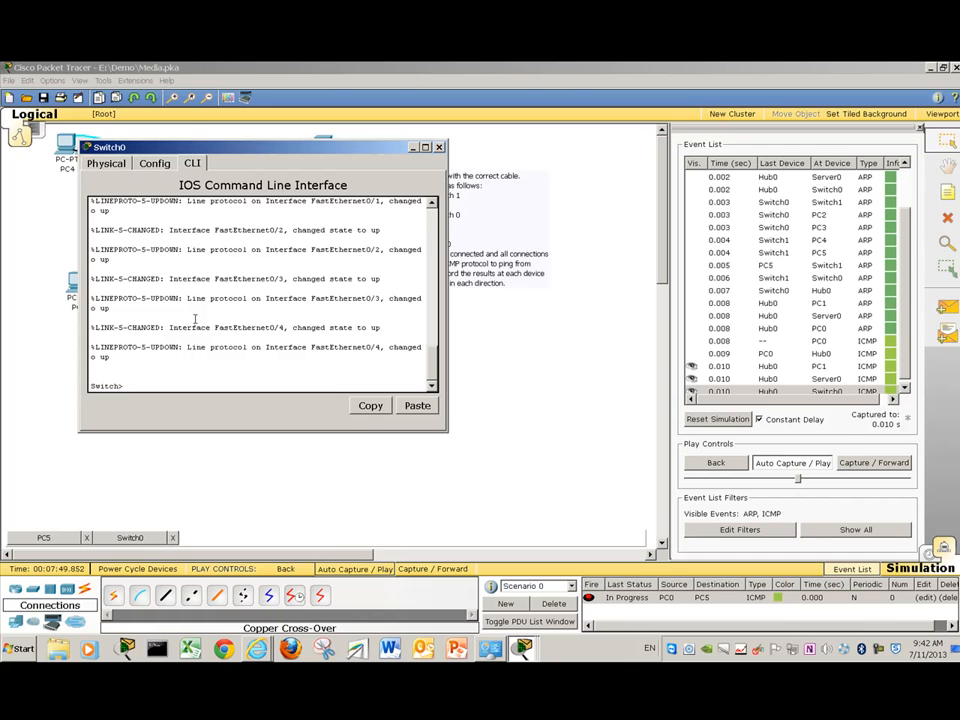
pyautogui.write('en')
pyautogui.press('Return')
pyautogui.write('show mac')
pyautogui.press('Tab')
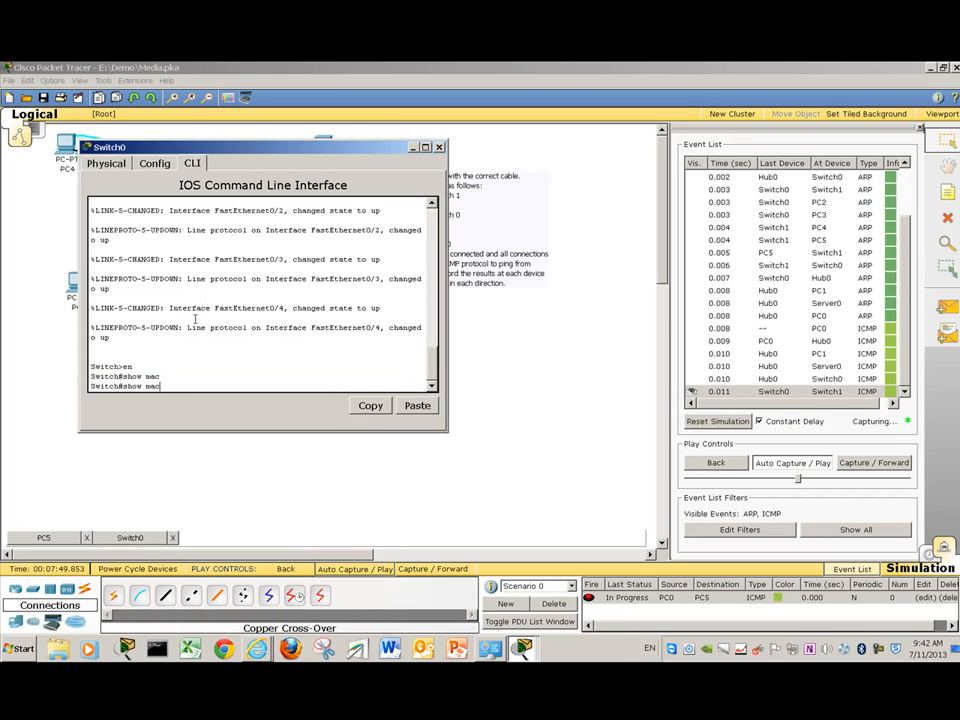
pyautogui.write('-table')
pyautogui.press('Return')
# - Display Switch0's MAC address table via ? and Tab completion, then move the window aside
pyautogui.write('show ma?')
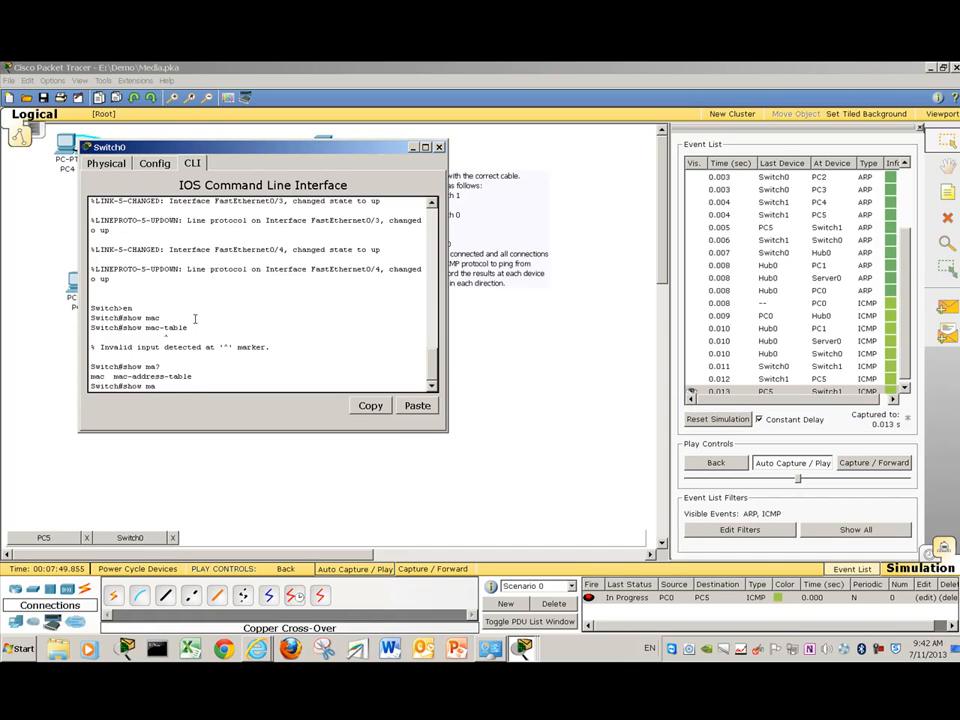
pyautogui.press('Tab')
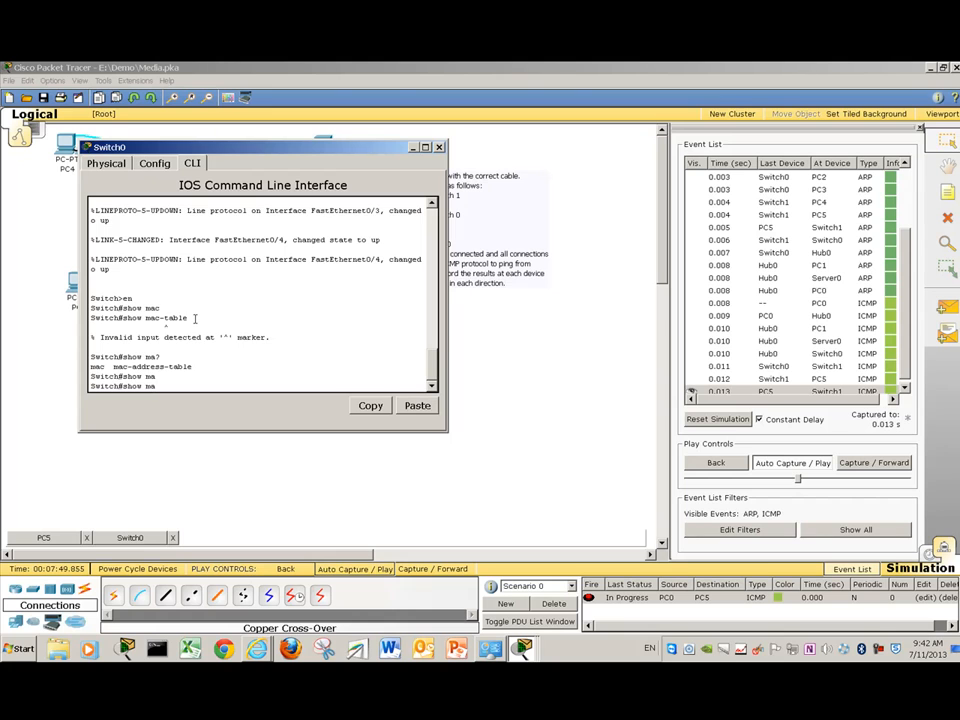
pyautogui.write('c-a')
pyautogui.press('Tab')
pyautogui.press('Return')
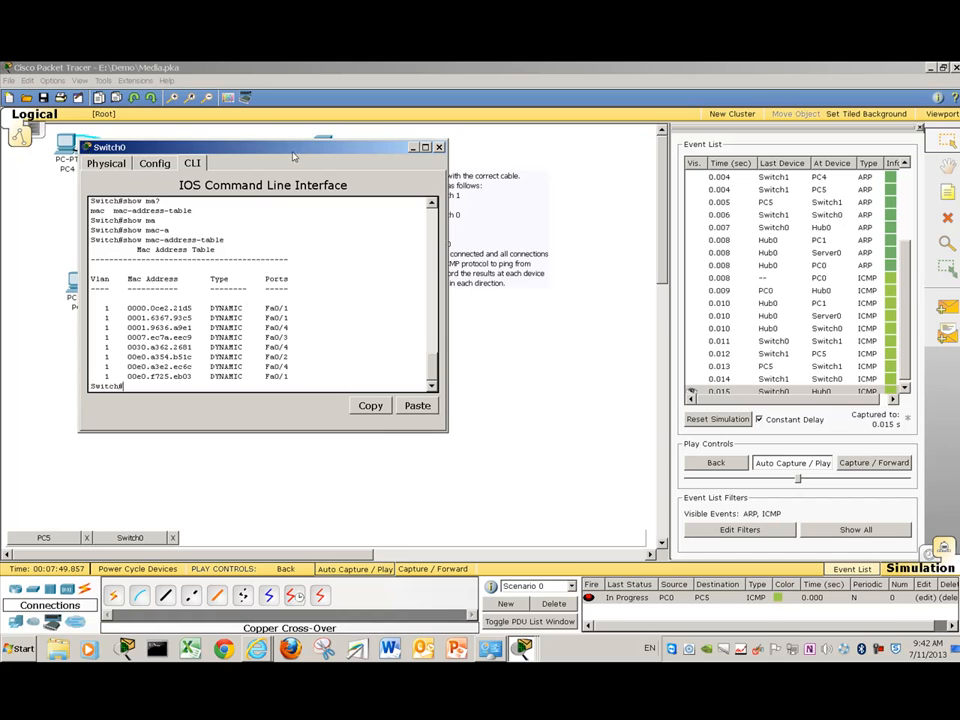
pyautogui.moveTo(293, 157); pyautogui.dragTo(346, 302)
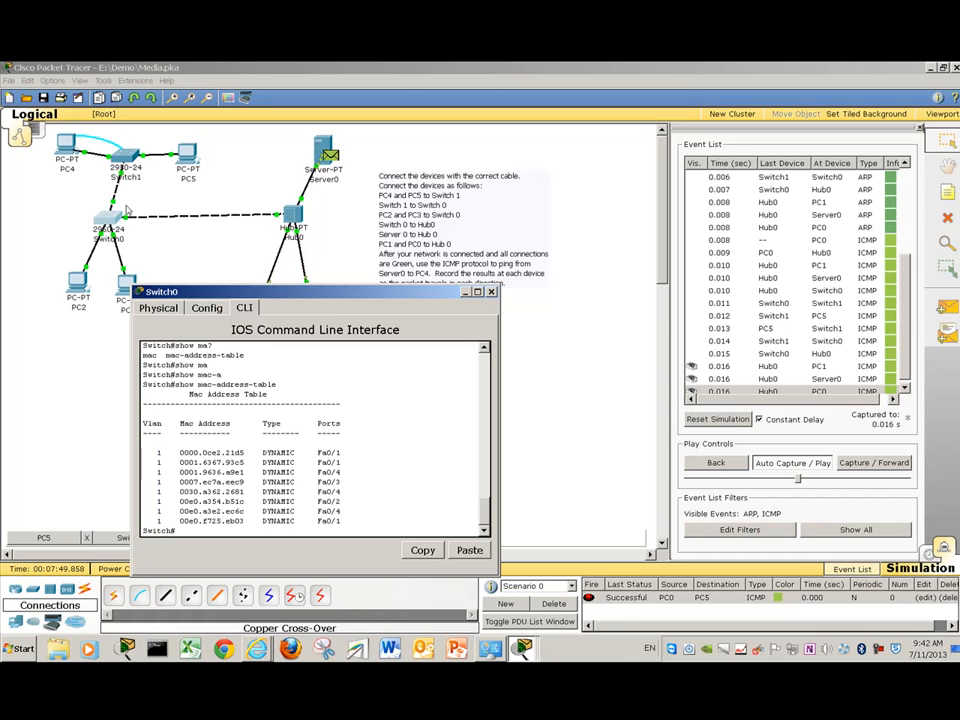
pyautogui.moveTo(234, 291); pyautogui.dragTo(232, 316)
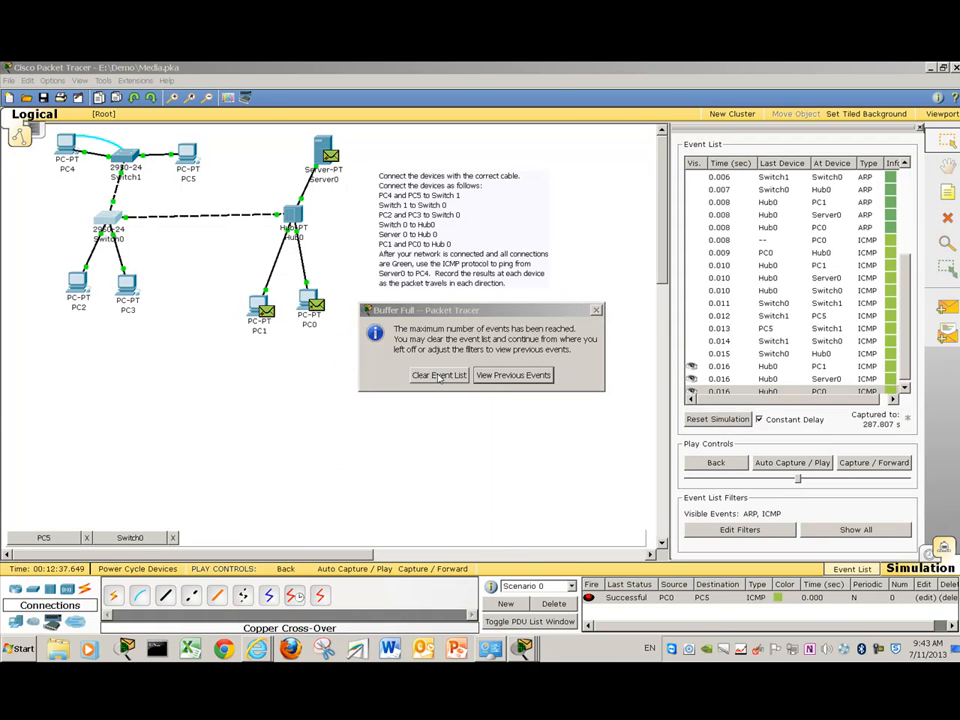
# - Clear the simulation event list and bring Switch0's CLI window back into view
pyautogui.click(439, 375)
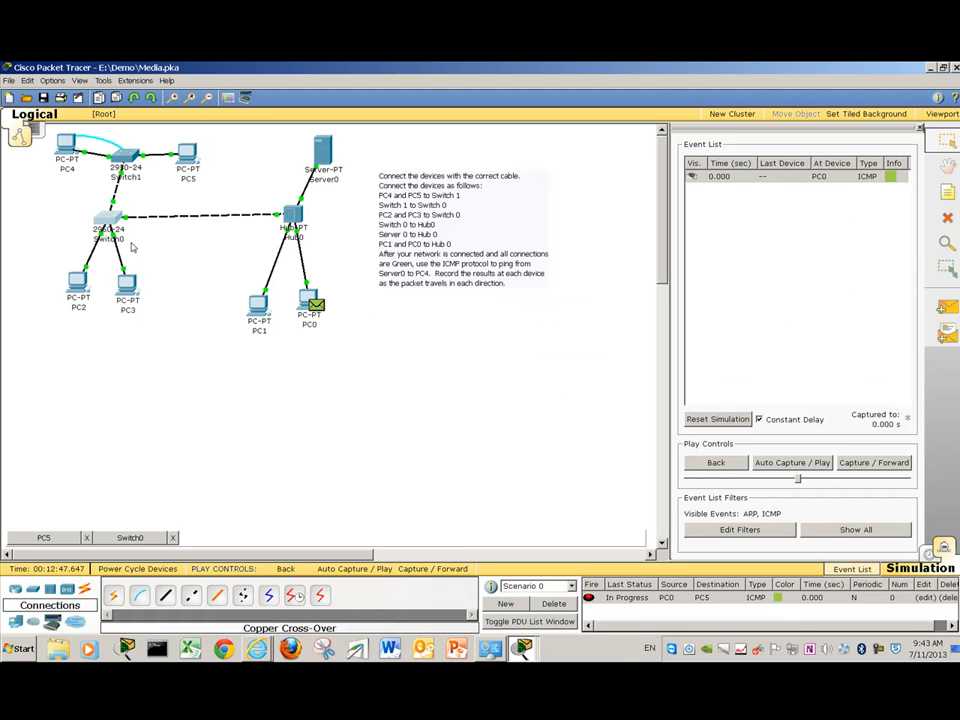
pyautogui.click(128, 541)
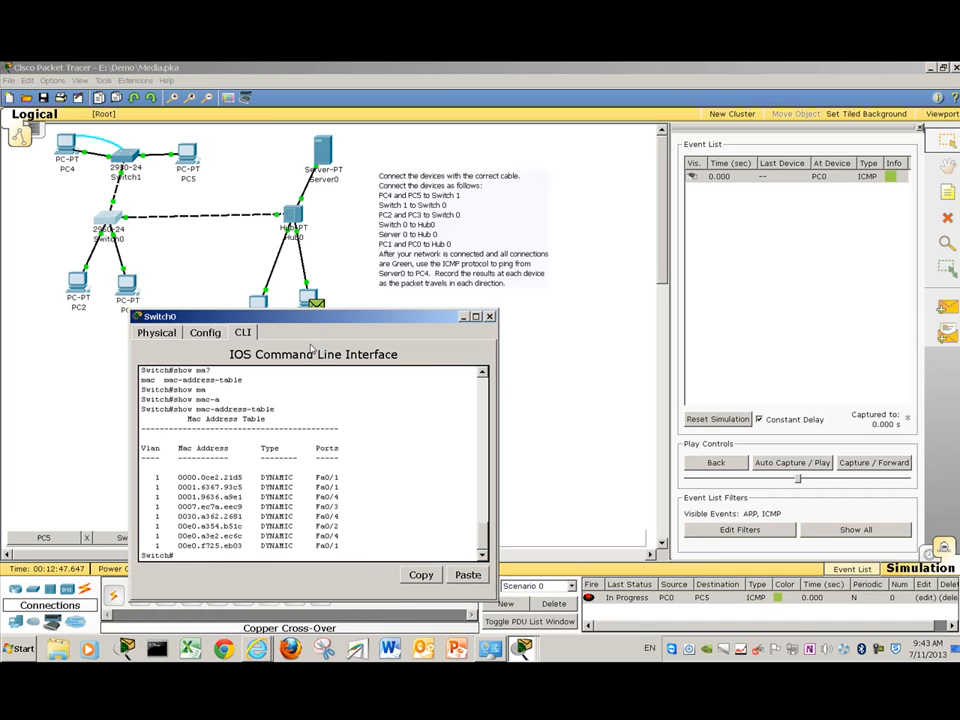
pyautogui.moveTo(318, 317); pyautogui.dragTo(323, 245)
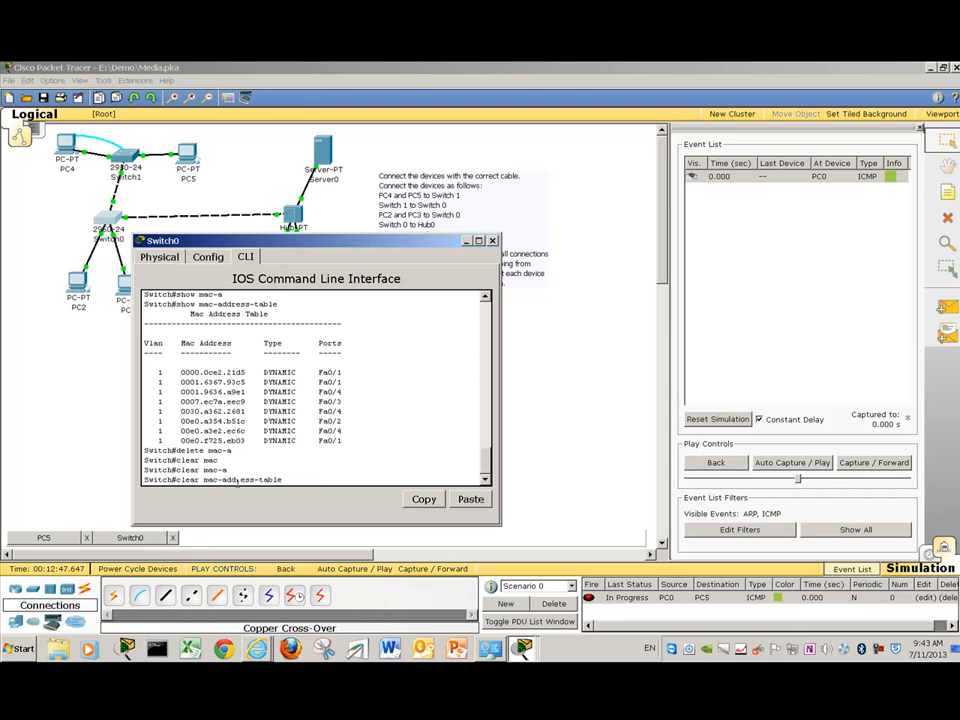
# - On Switch0, run clear mac-address-table, then show mac-address-table to confirm it has no entries
pyautogui.press('BackSpace')
pyautogui.press('BackSpace')
pyautogui.press('BackSpace')
pyautogui.press('BackSpace')
pyautogui.press('BackSpace')
pyautogui.press('BackSpace')
pyautogui.press('BackSpace')
pyautogui.press('BackSpace')
pyautogui.press('BackSpace')
pyautogui.press('BackSpace')
pyautogui.press('BackSpace')
pyautogui.press('BackSpace')
pyautogui.press('BackSpace')
pyautogui.press('BackSpace')
pyautogui.press('BackSpace')
pyautogui.press('BackSpace')
pyautogui.press('BackSpace')
pyautogui.press('BackSpace')
pyautogui.press('BackSpace')
pyautogui.press('BackSpace')
pyautogui.write('clear mac-ad')
pyautogui.press('Tab')
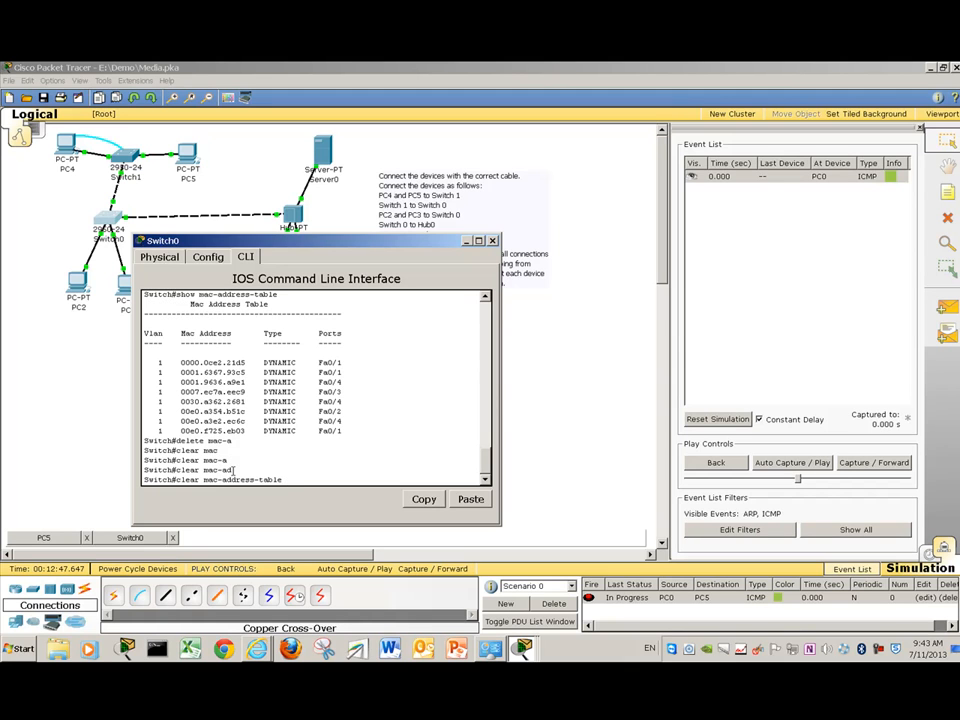
pyautogui.press('Return')
pyautogui.write('show mac-add')
pyautogui.press('Tab')
pyautogui.press('Return')
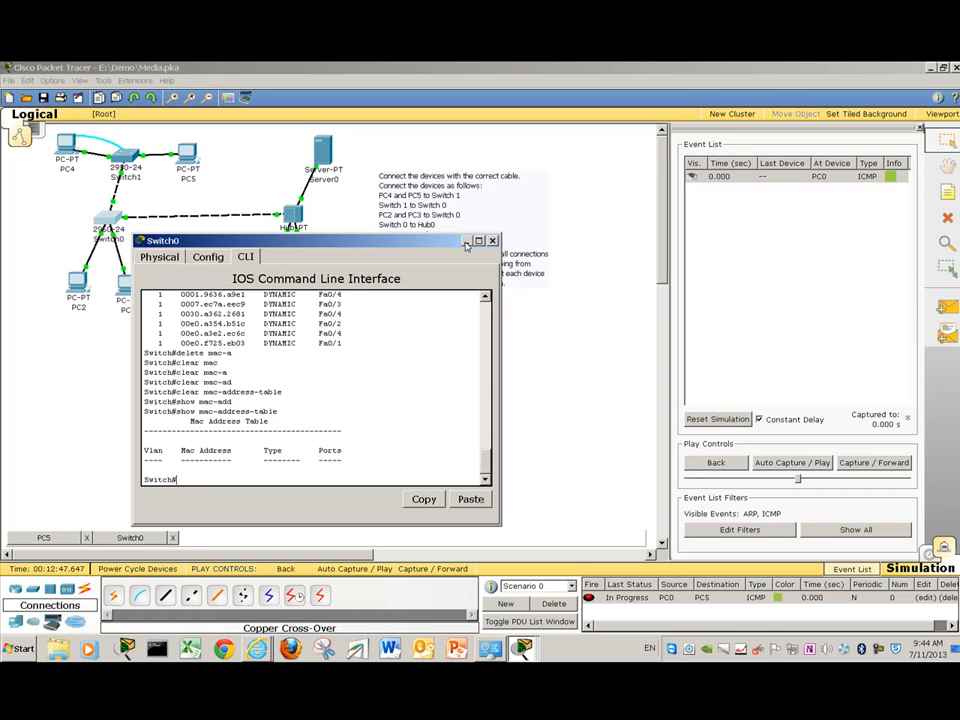
# - Minimize the Switch0 window and delete the PC0-to-PC5 test PDU
pyautogui.click(466, 242)
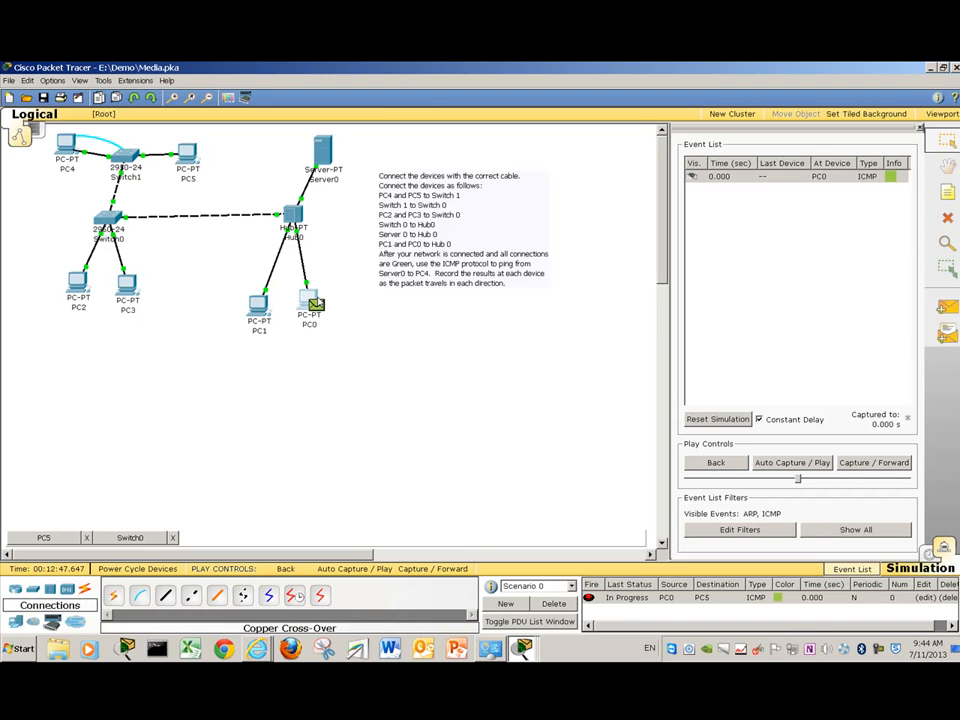
pyautogui.click(312, 300)
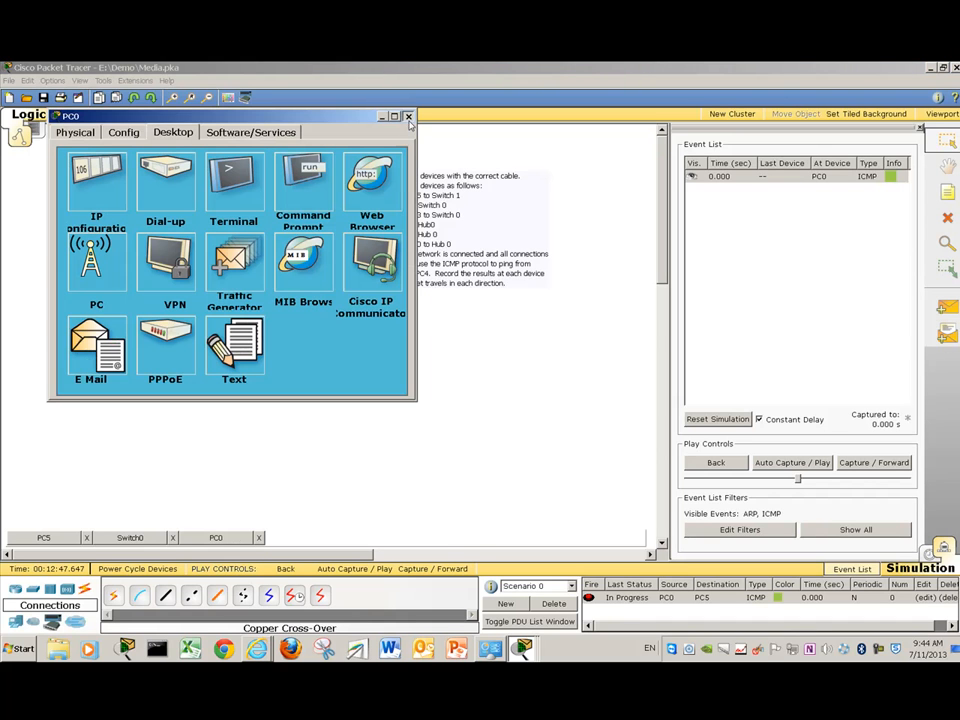
pyautogui.click(408, 116)
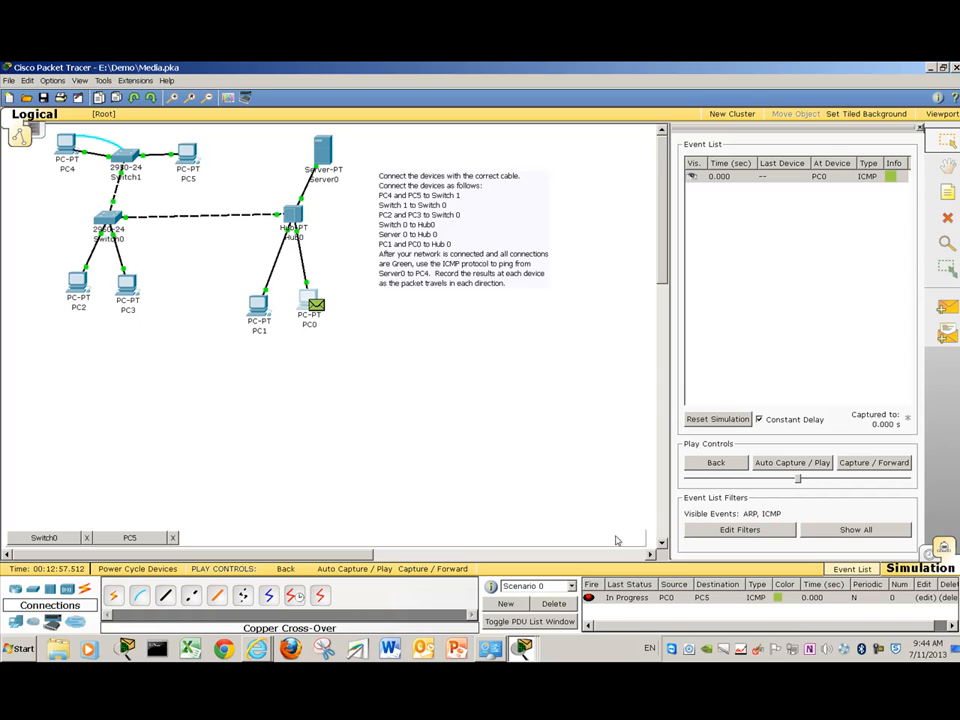
pyautogui.click(624, 598)
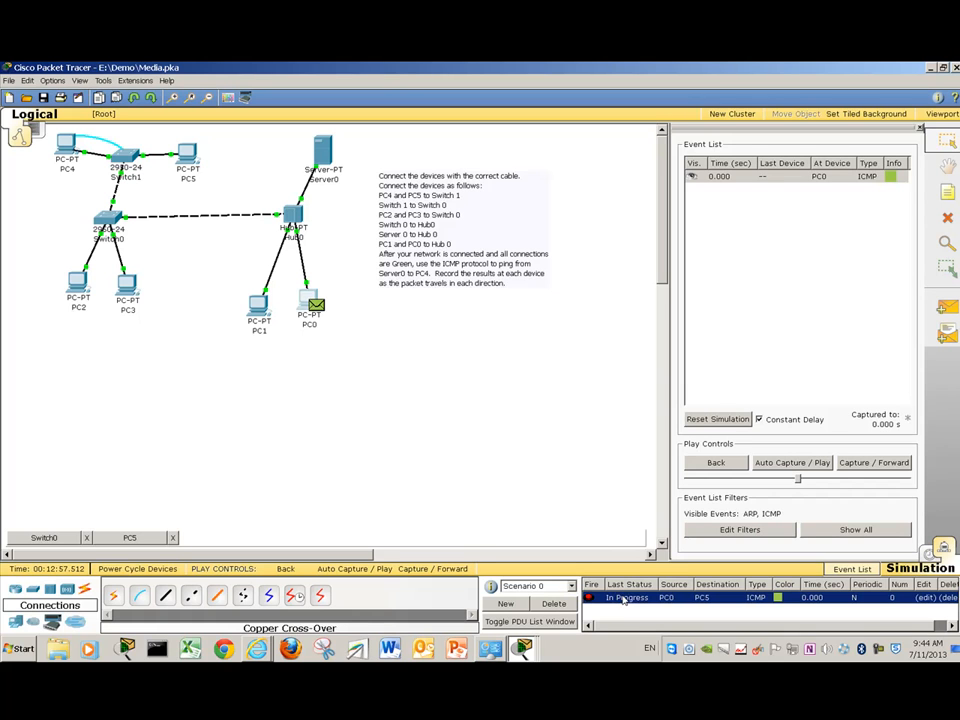
pyautogui.click(554, 605)
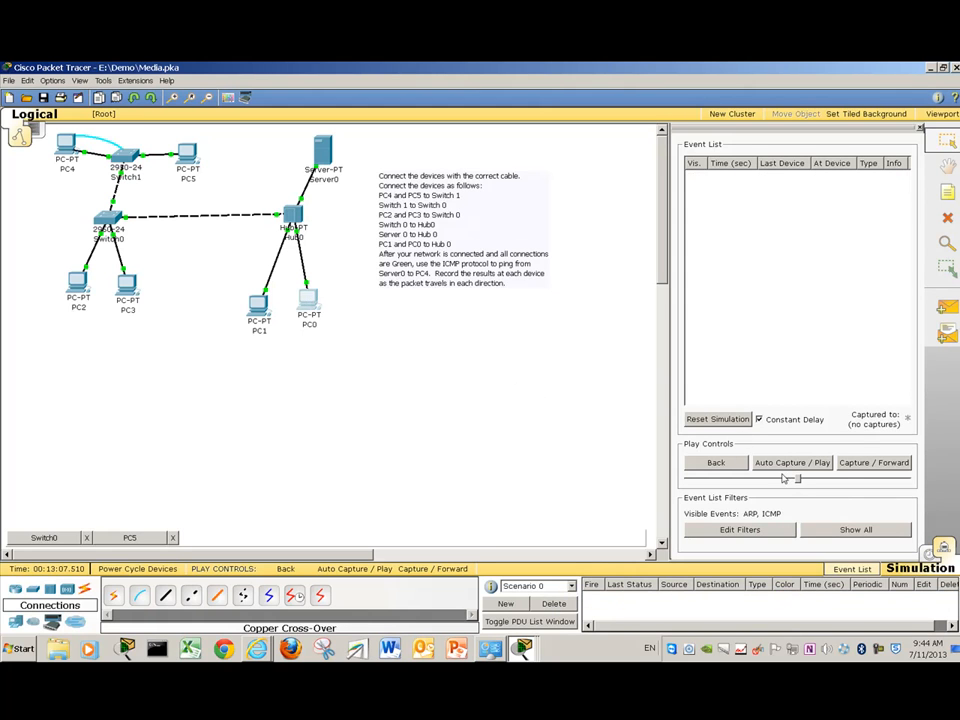
# - Add a simple PDU from PC1 to PC4 and start Auto Capture / Play
pyautogui.click(945, 307)
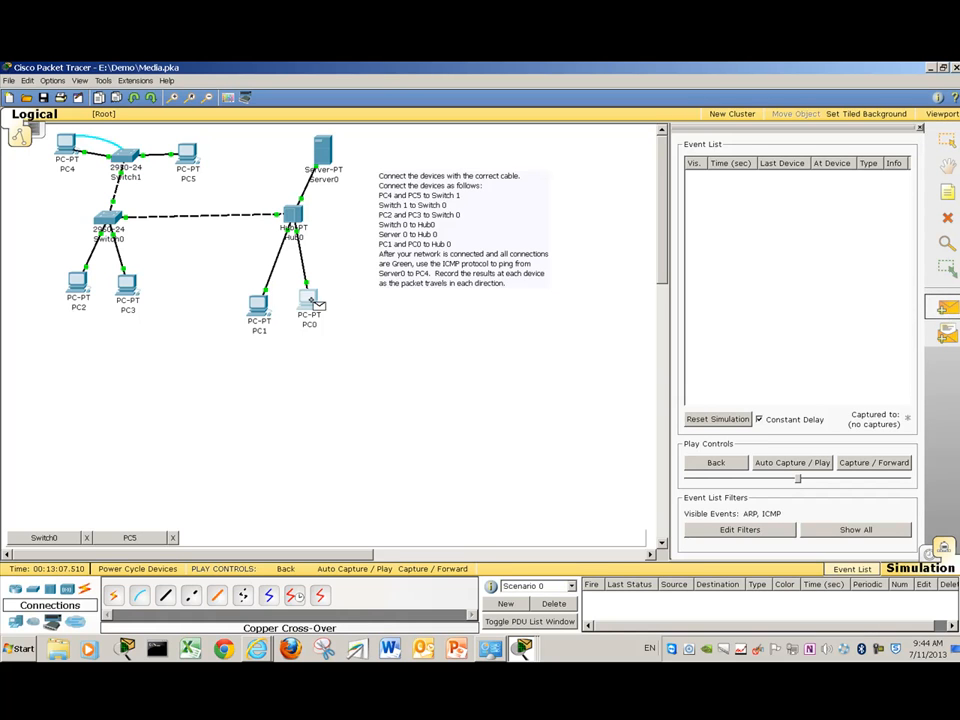
pyautogui.click(258, 304)
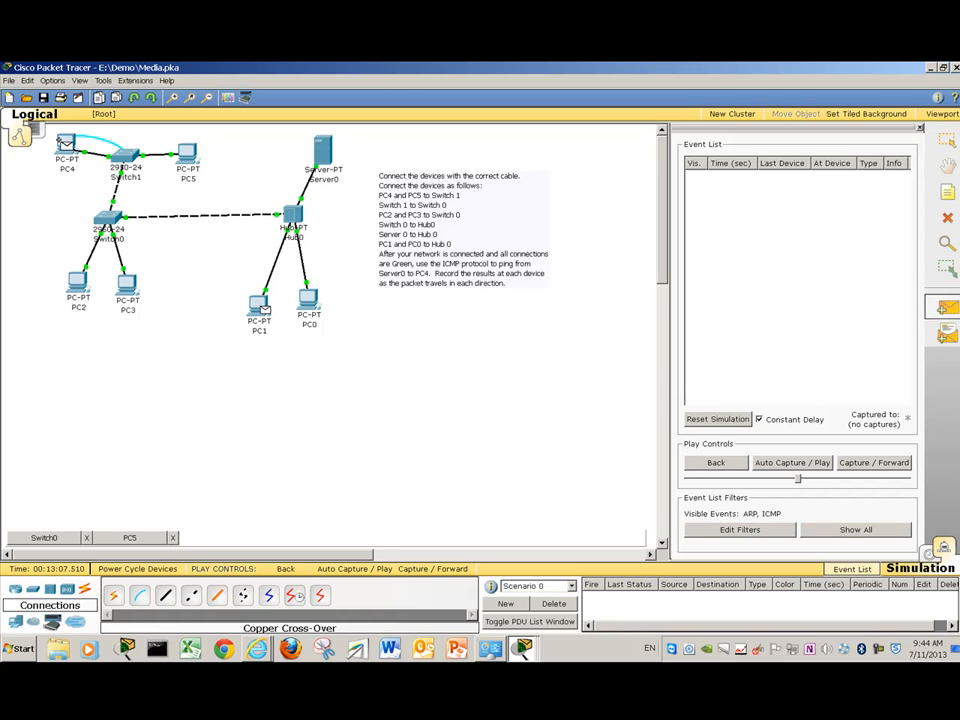
pyautogui.click(66, 147)
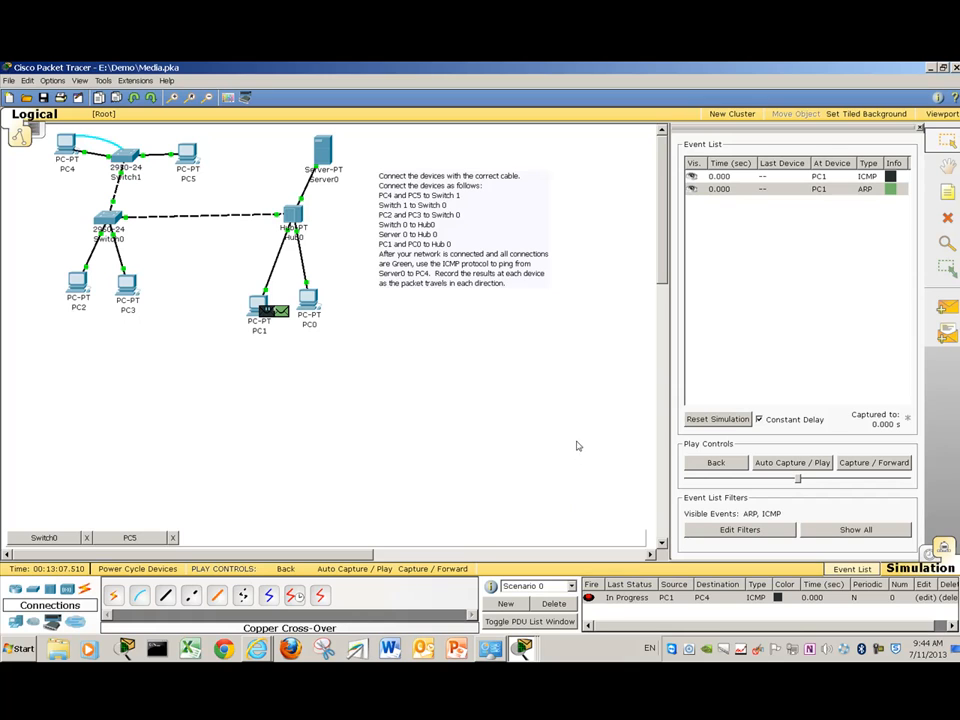
pyautogui.click(796, 464)
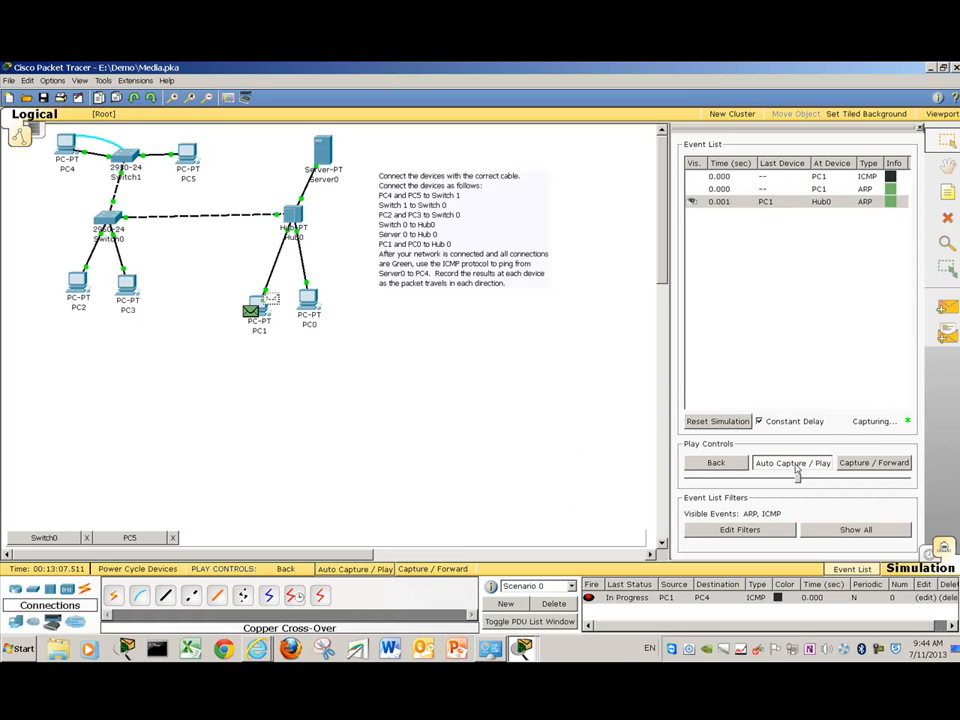